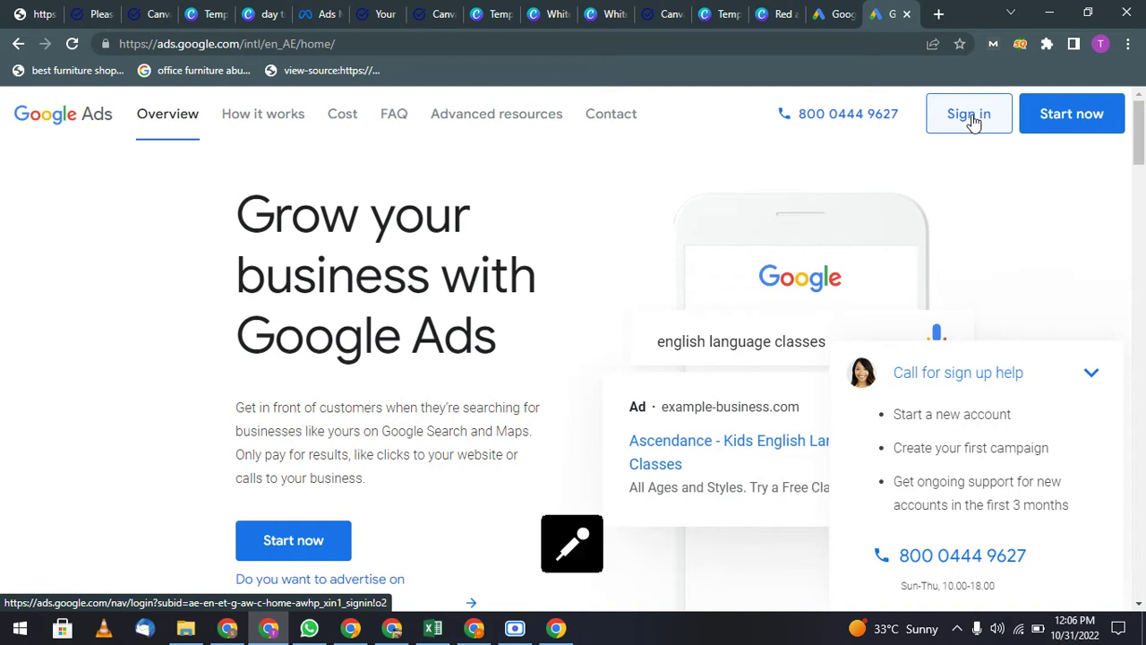
- Sign in to Google Ads and look through the list of existing accounts
{"action": "left_click", "coordinate": [970, 115]}
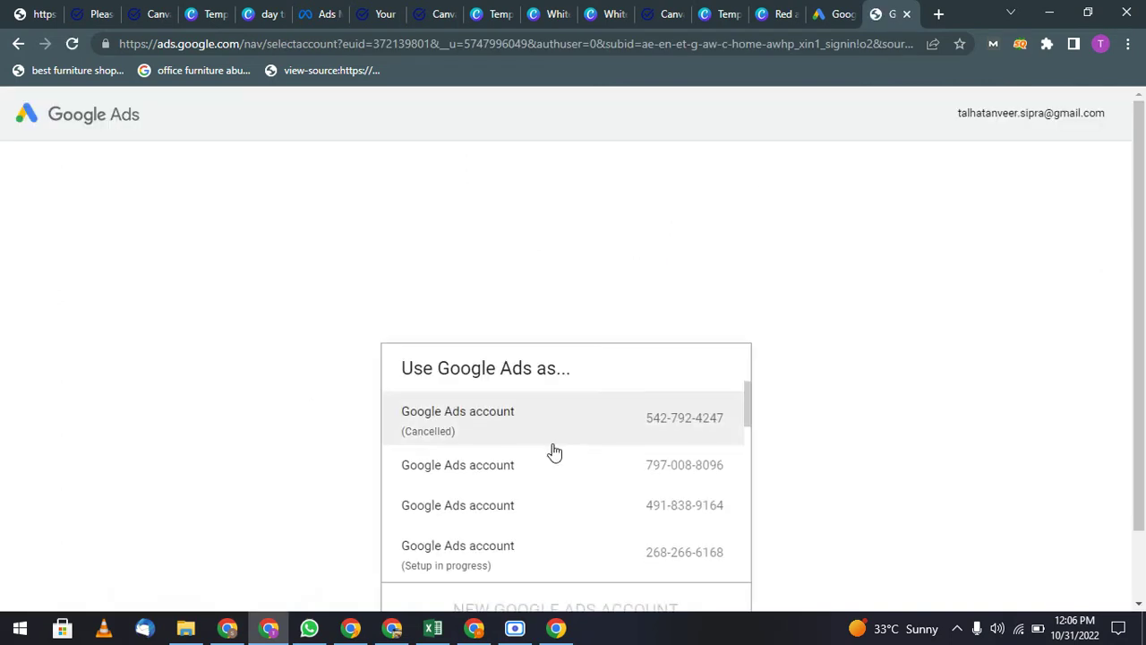
{"action": "scroll", "coordinate": [552, 452], "scroll_direction": "down", "scroll_amount": 5}
{"action": "scroll", "coordinate": [809, 450], "scroll_direction": "down", "scroll_amount": 2}
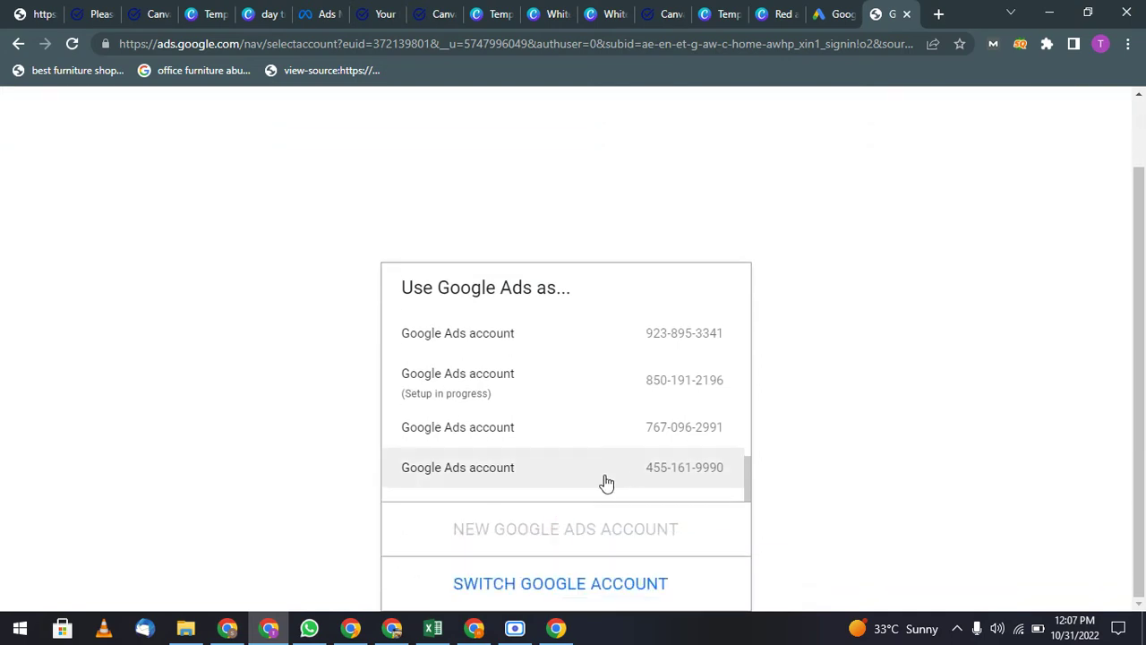
{"action": "scroll", "coordinate": [549, 366], "scroll_direction": "up", "scroll_amount": 5}
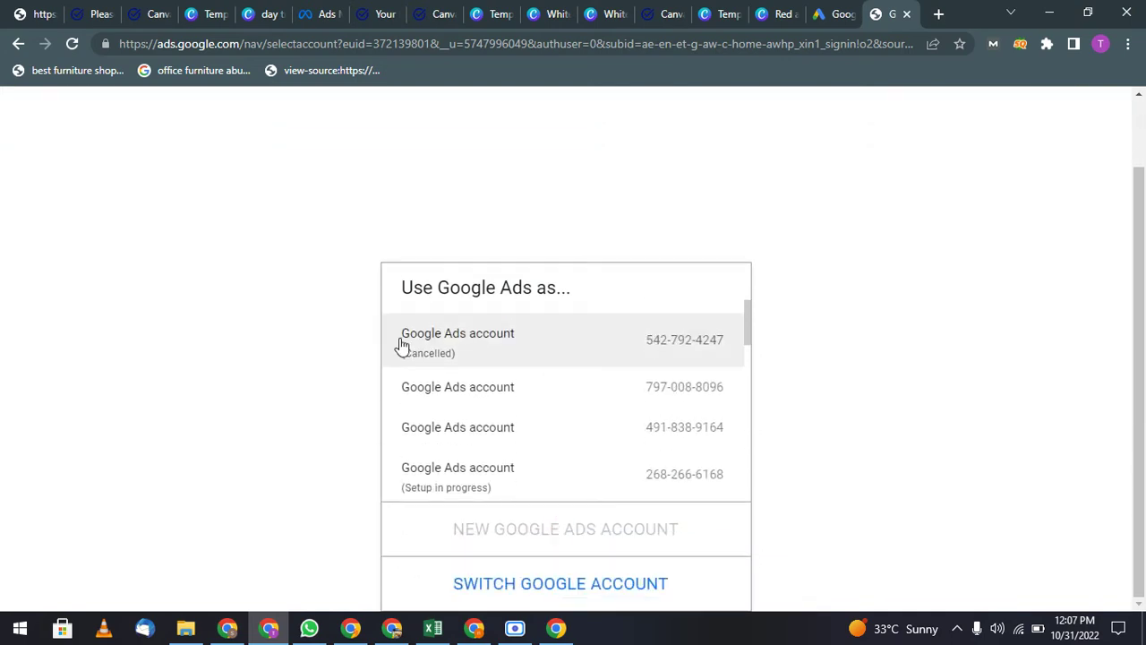
- Switch to the other Chrome profile's window, open the Google Ads website and sign in there
{"action": "left_click", "coordinate": [225, 628]}
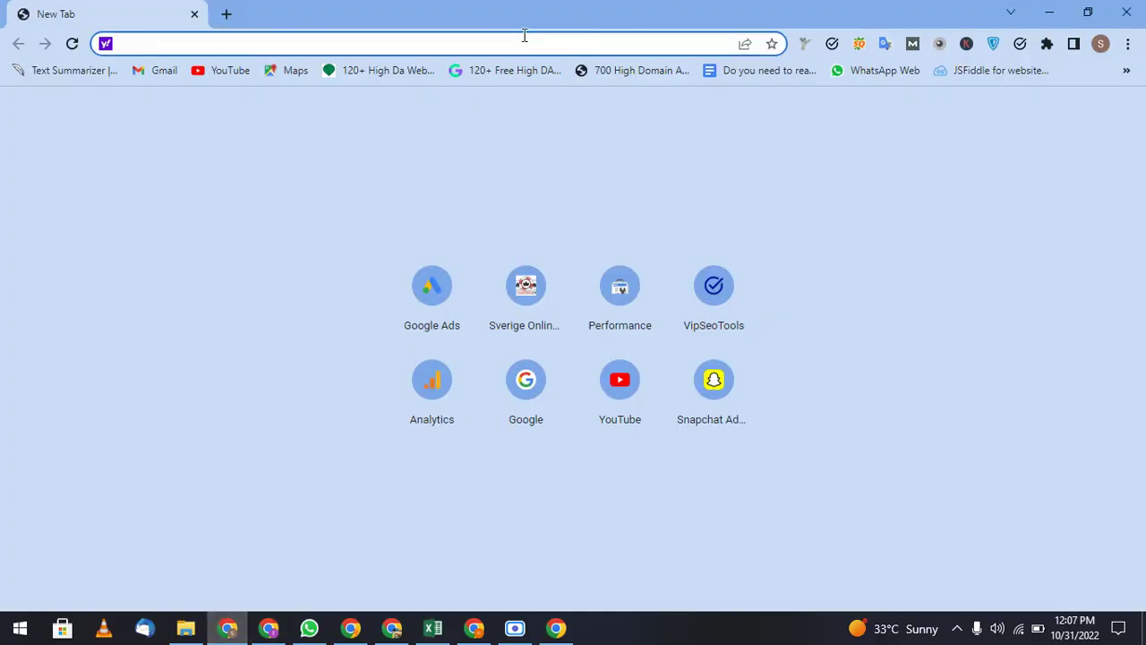
{"action": "type", "text": "ads"}
{"action": "key", "text": "Return"}
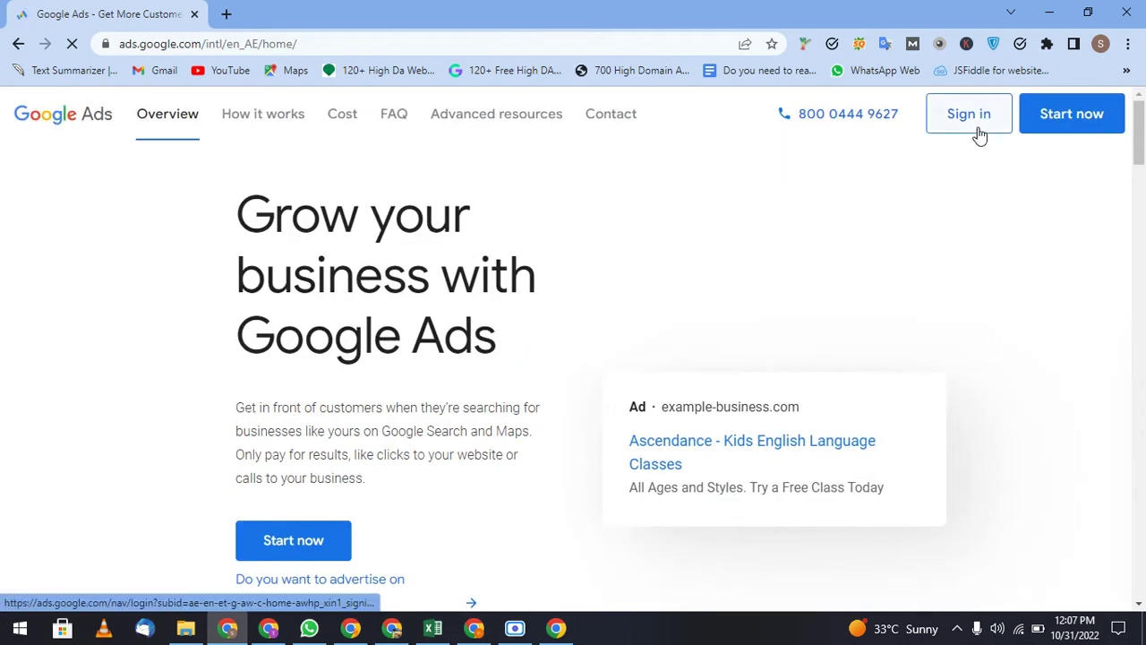
{"action": "left_click", "coordinate": [980, 134]}
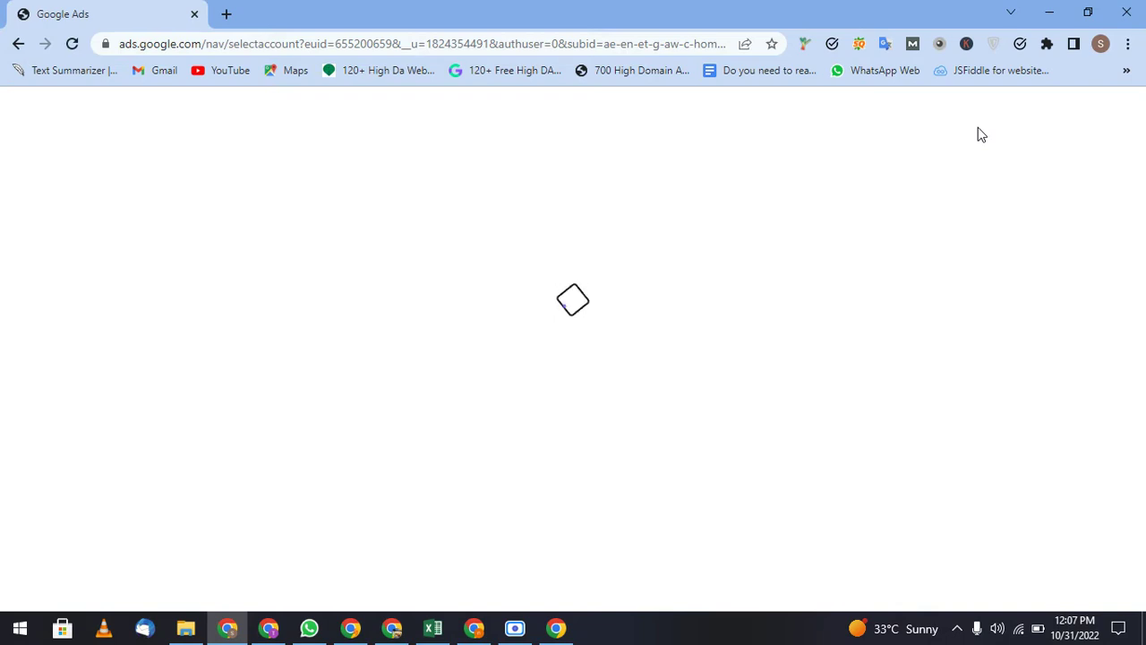
- Start a new Google Ads account from the account selection page and proceed despite the unsupported browser
{"action": "scroll", "coordinate": [614, 475], "scroll_direction": "down", "scroll_amount": 3}
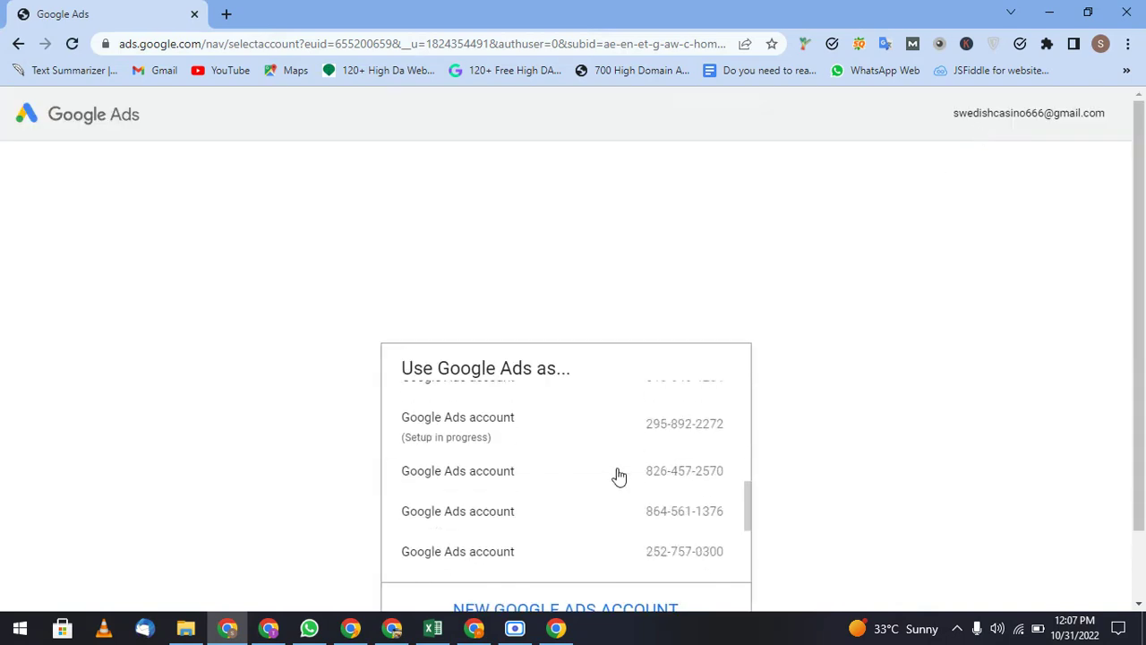
{"action": "scroll", "coordinate": [582, 604], "scroll_direction": "down", "scroll_amount": 1}
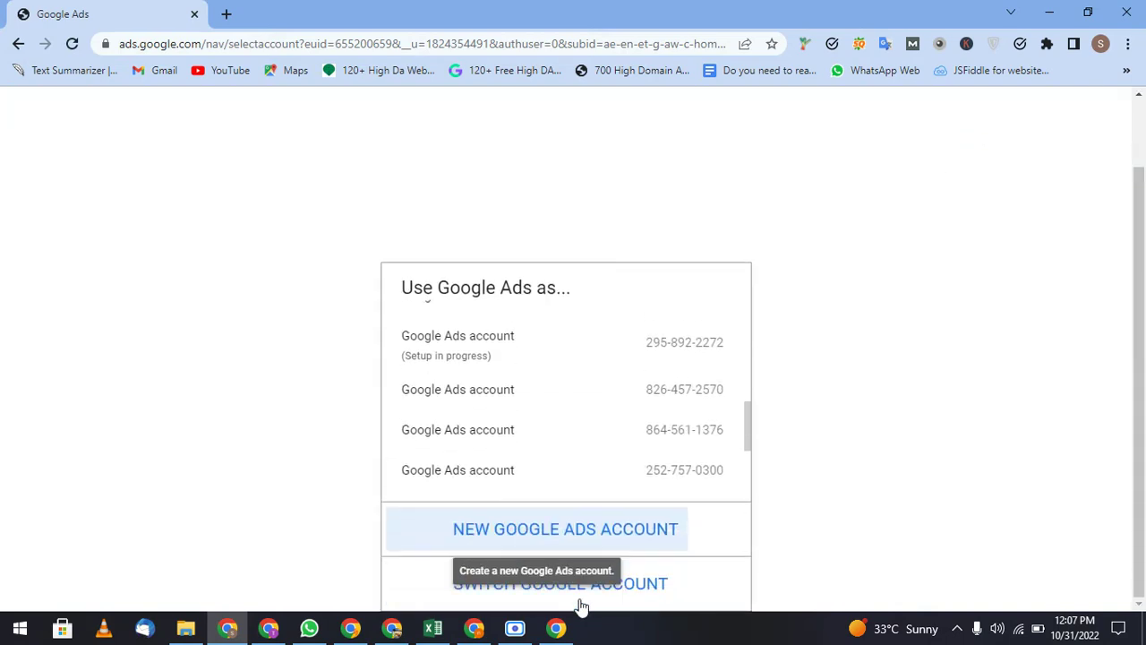
{"action": "left_click", "coordinate": [608, 532]}
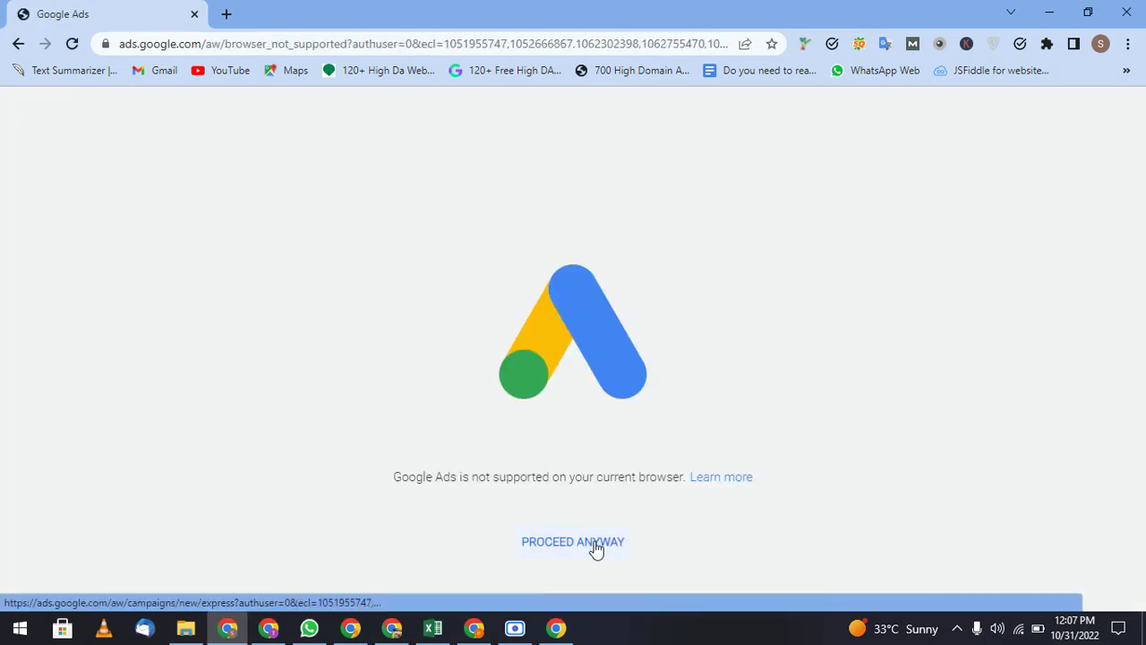
{"action": "left_click", "coordinate": [595, 542]}
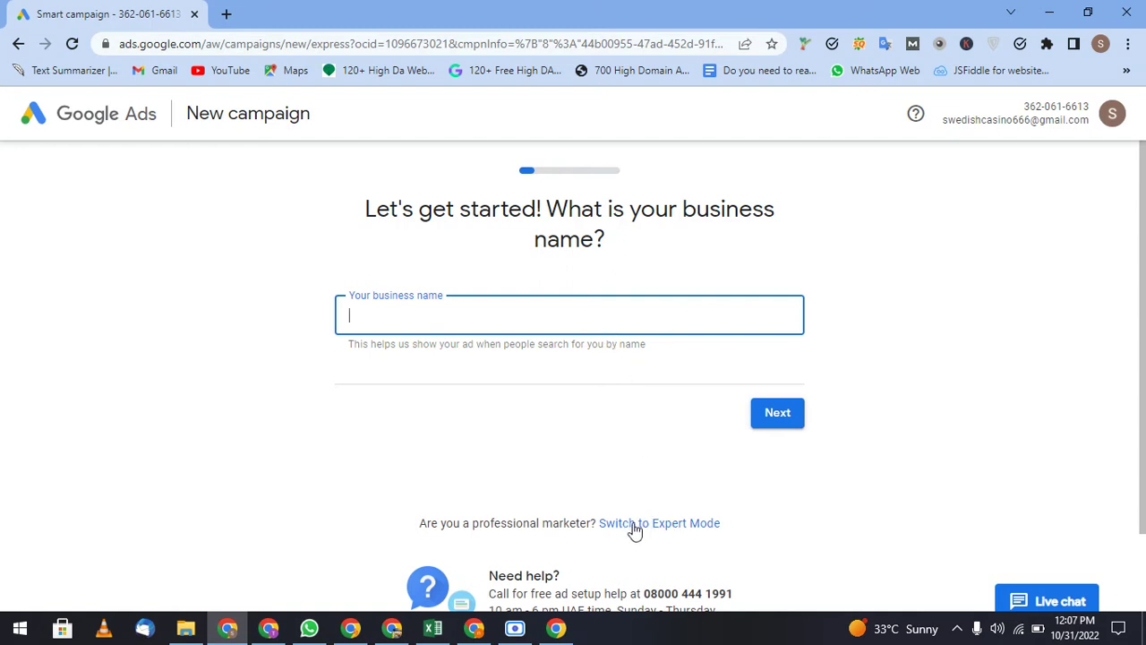
- Switch the setup to Expert Mode and choose to create an account without a campaign
{"action": "left_click", "coordinate": [667, 529]}
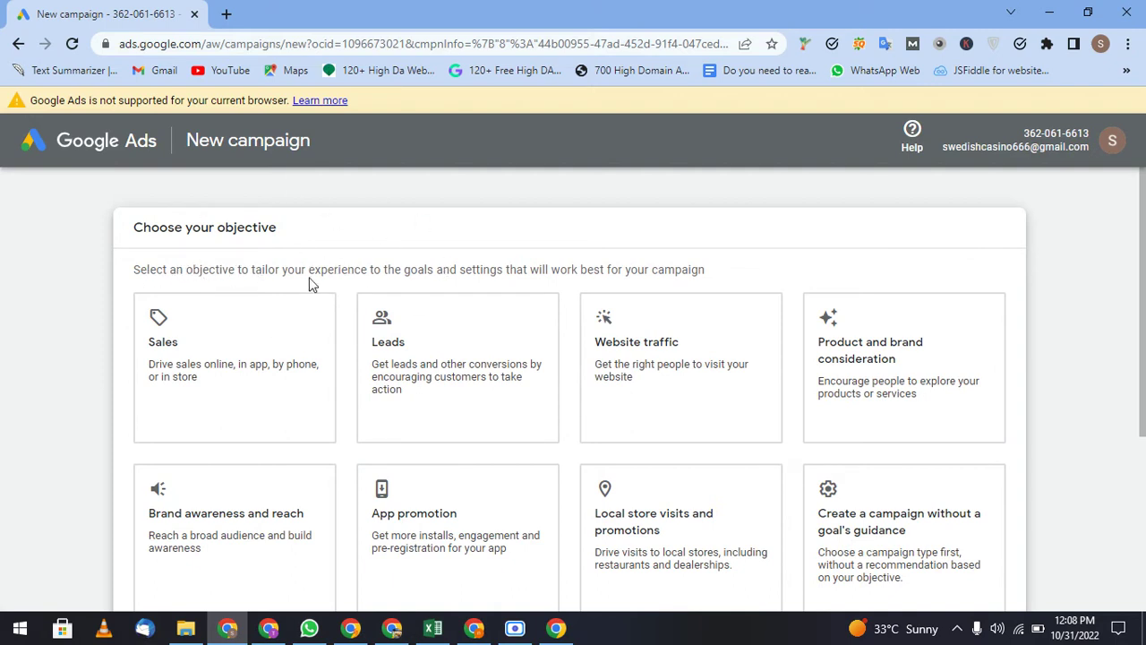
{"action": "scroll", "coordinate": [329, 266], "scroll_direction": "down", "scroll_amount": 1}
{"action": "scroll", "coordinate": [330, 266], "scroll_direction": "up", "scroll_amount": 1}
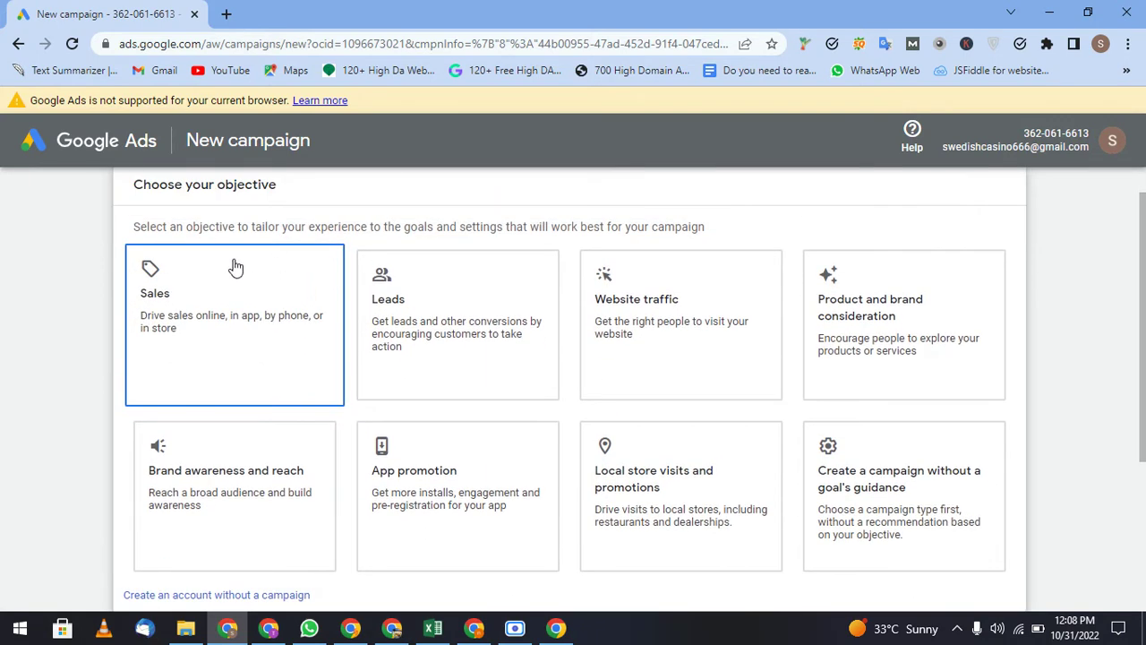
{"action": "scroll", "coordinate": [237, 269], "scroll_direction": "down", "scroll_amount": 1}
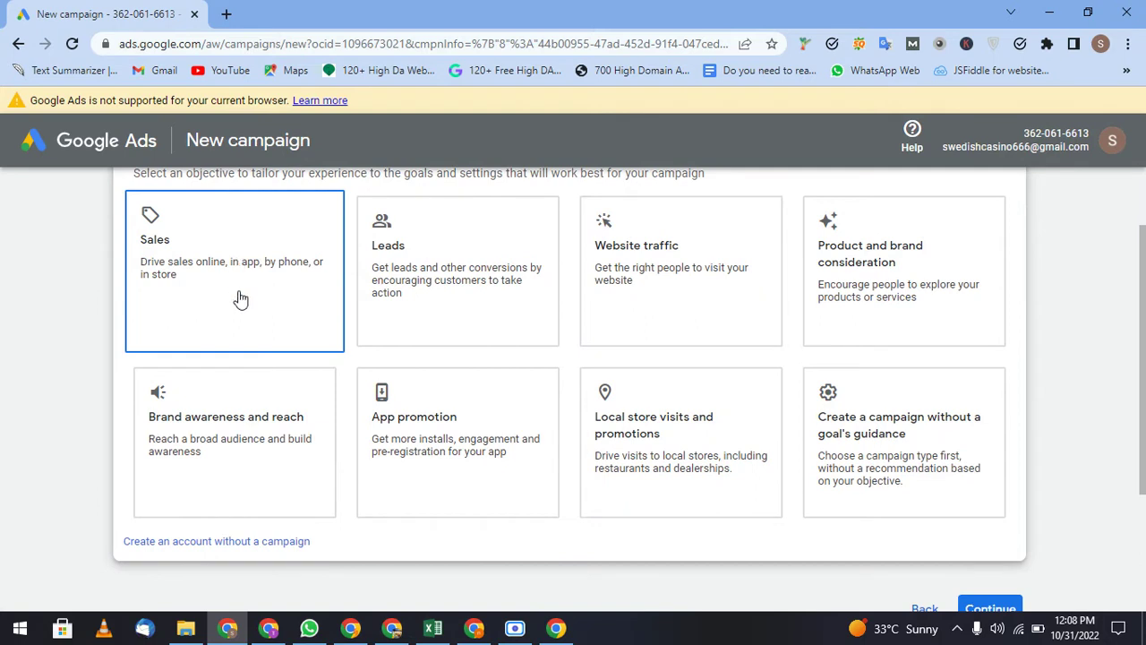
{"action": "left_click", "coordinate": [265, 542]}
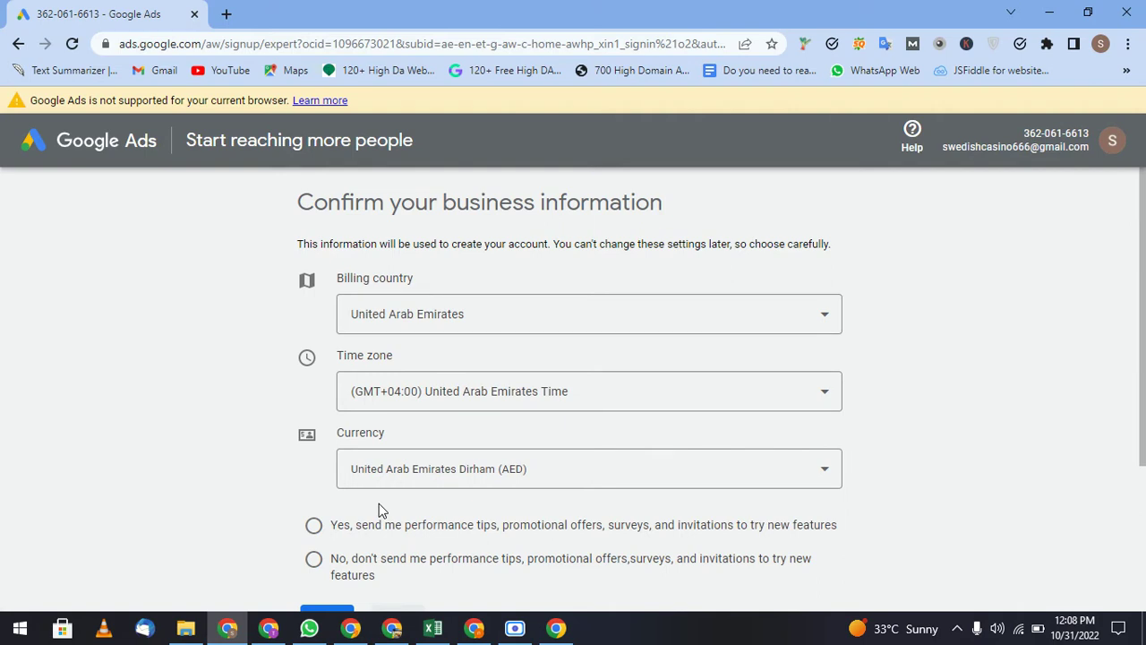
- Submit the business information with performance tips and promotional offers declined, and open the new account's overview
{"action": "scroll", "coordinate": [378, 503], "scroll_direction": "down", "scroll_amount": 1}
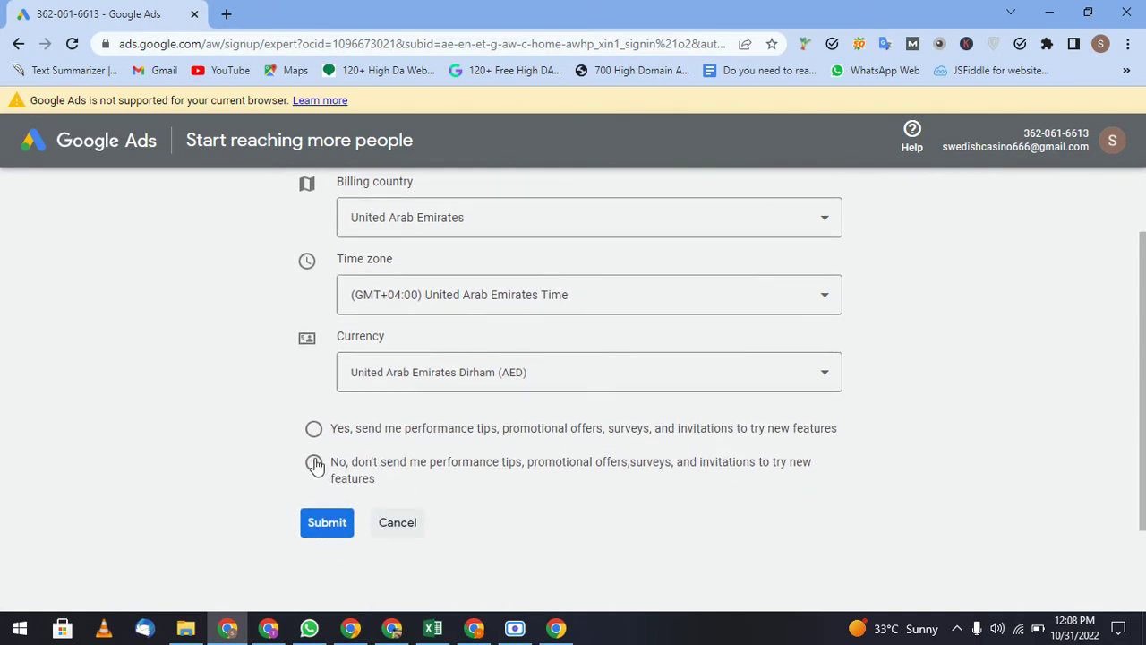
{"action": "scroll", "coordinate": [315, 464], "scroll_direction": "up", "scroll_amount": 1}
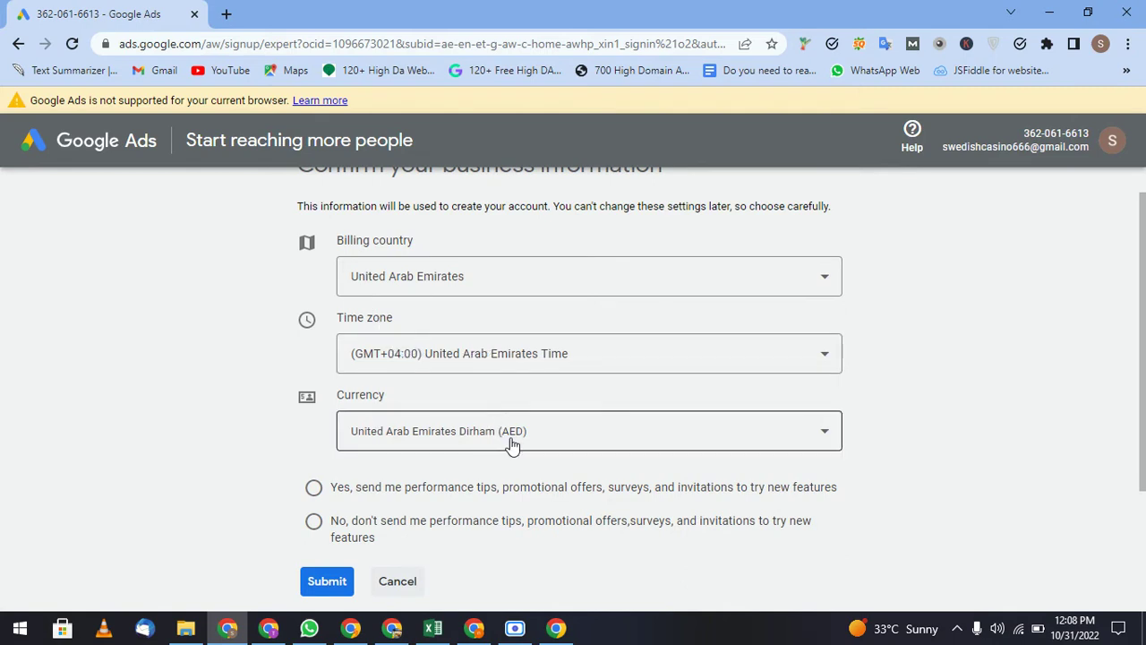
{"action": "scroll", "coordinate": [469, 432], "scroll_direction": "down", "scroll_amount": 1}
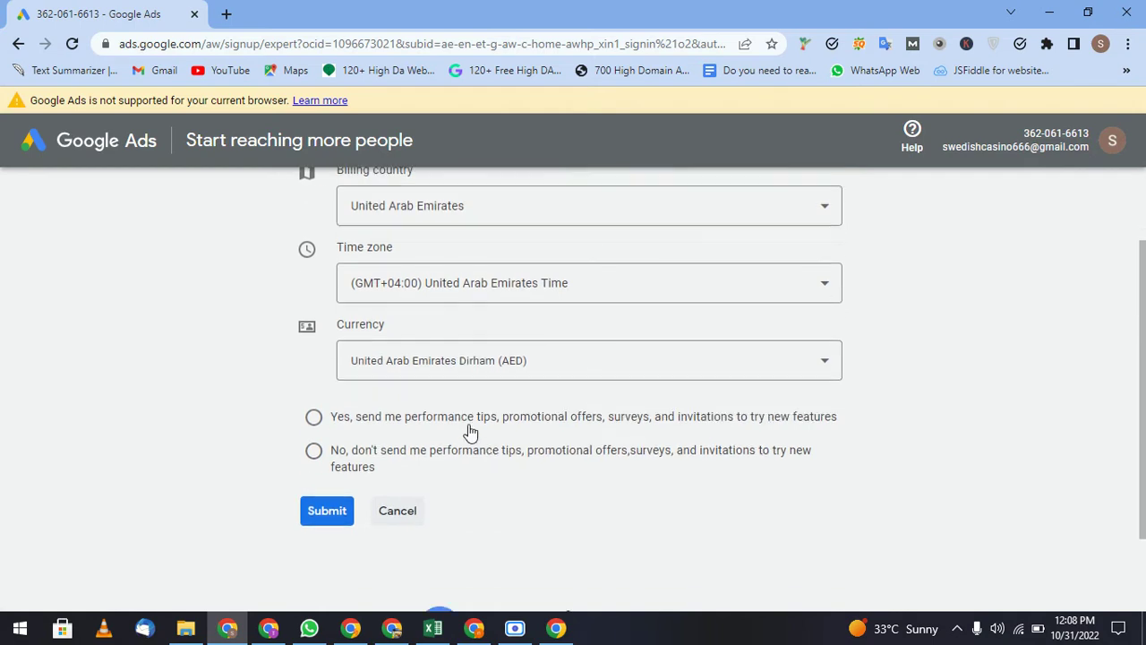
{"action": "left_click", "coordinate": [316, 452]}
{"action": "left_click", "coordinate": [324, 510]}
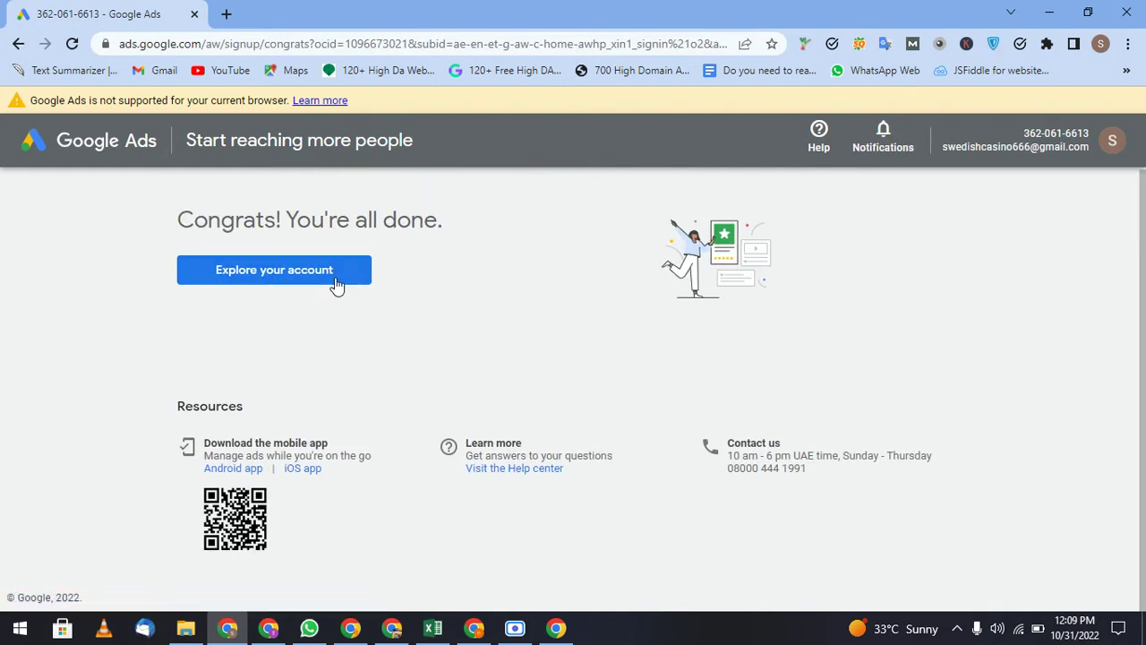
{"action": "left_click", "coordinate": [266, 281]}
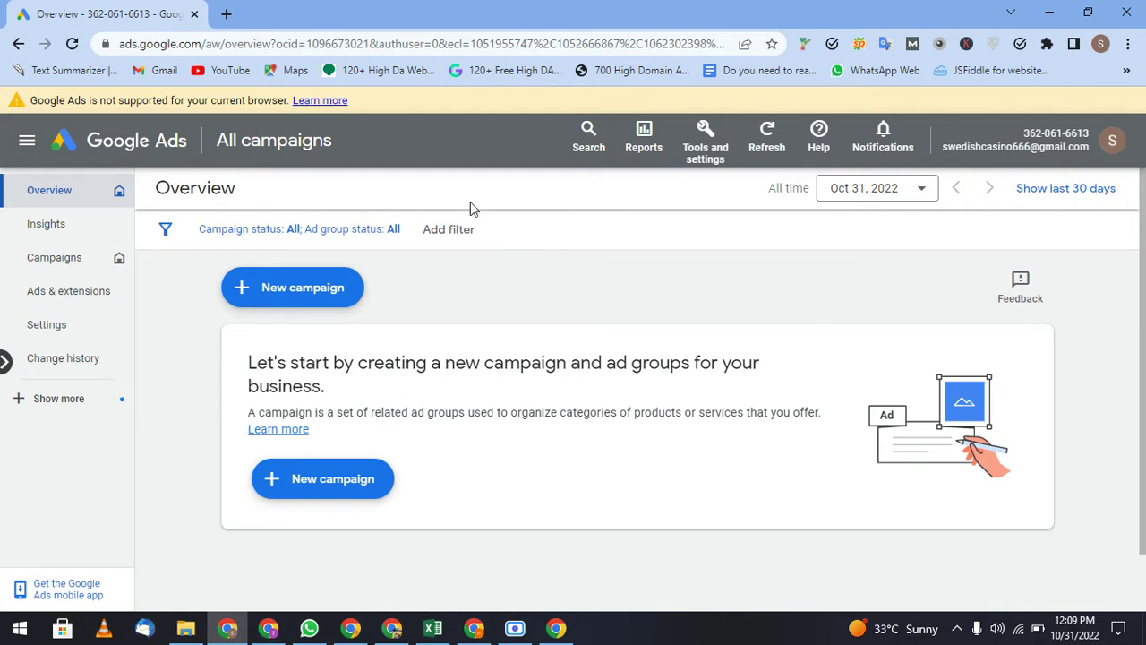
- Open google.com in a new browser tab
{"action": "left_click", "coordinate": [225, 13]}
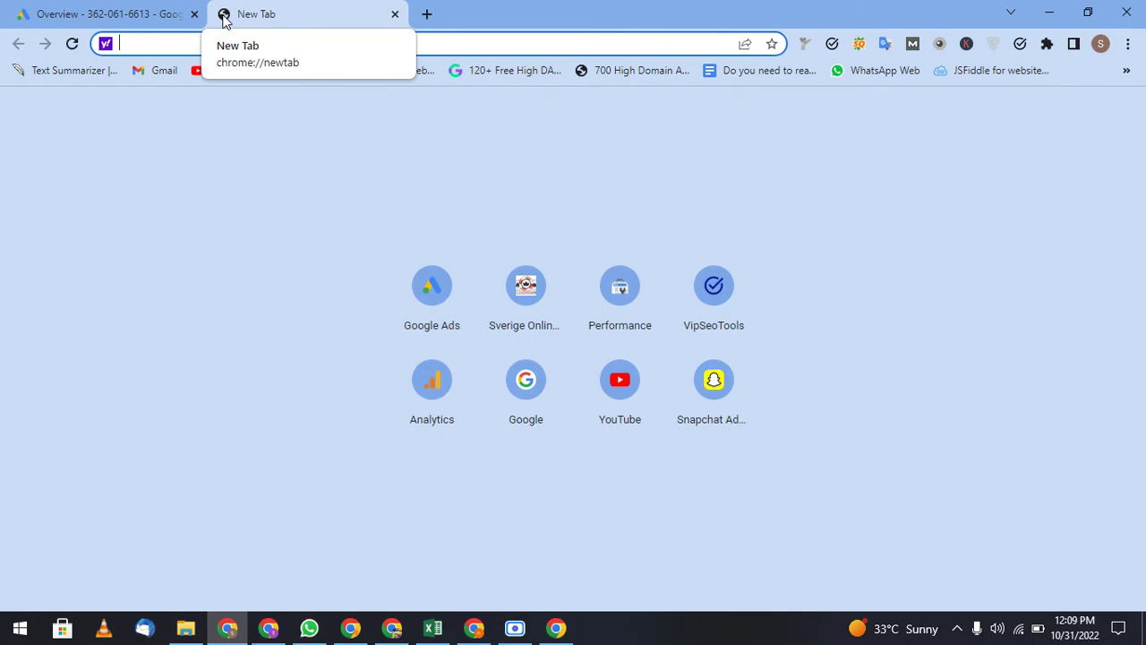
{"action": "type", "text": "office furniture"}
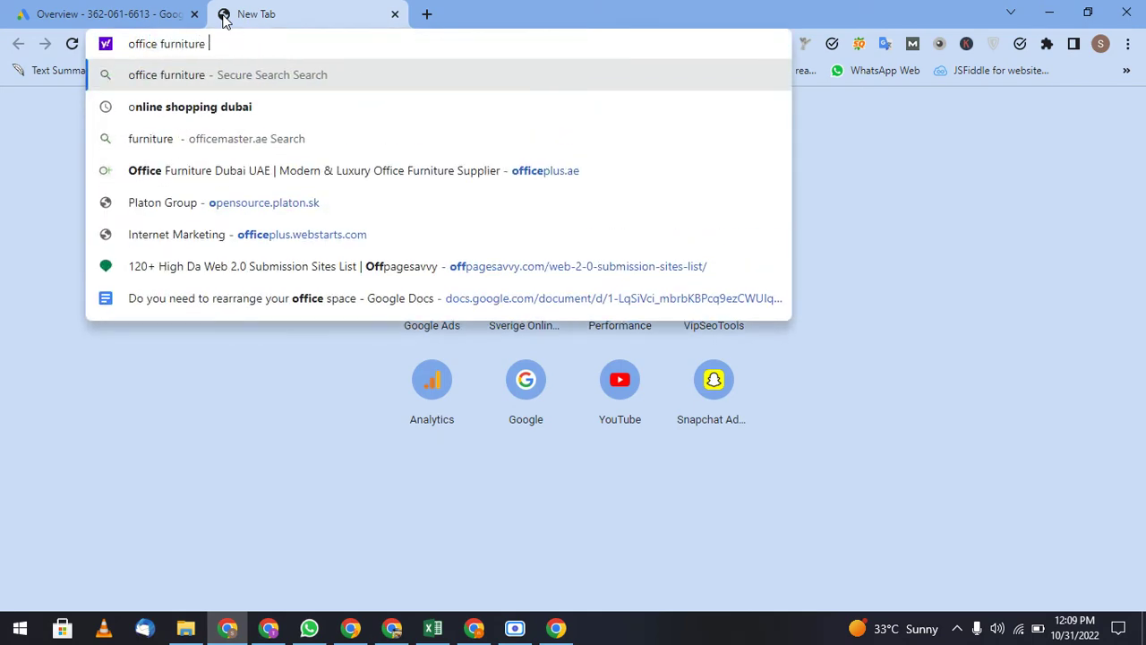
{"action": "key", "text": "ctrl+a"}
{"action": "type", "text": "google.om"}
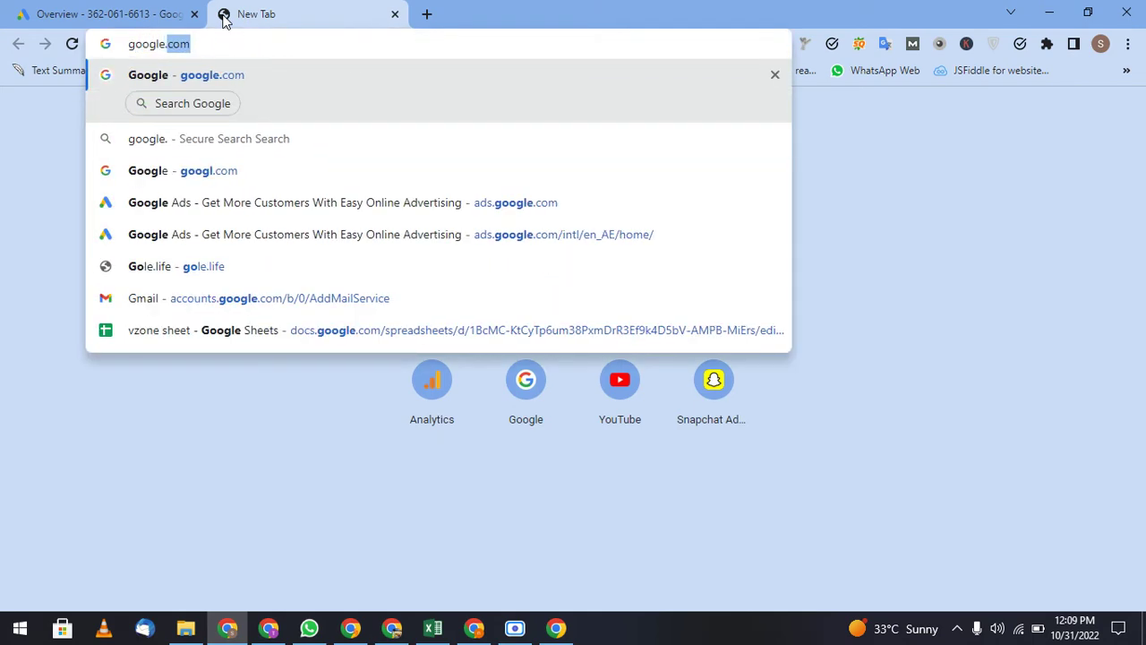
{"action": "key", "text": "Return"}
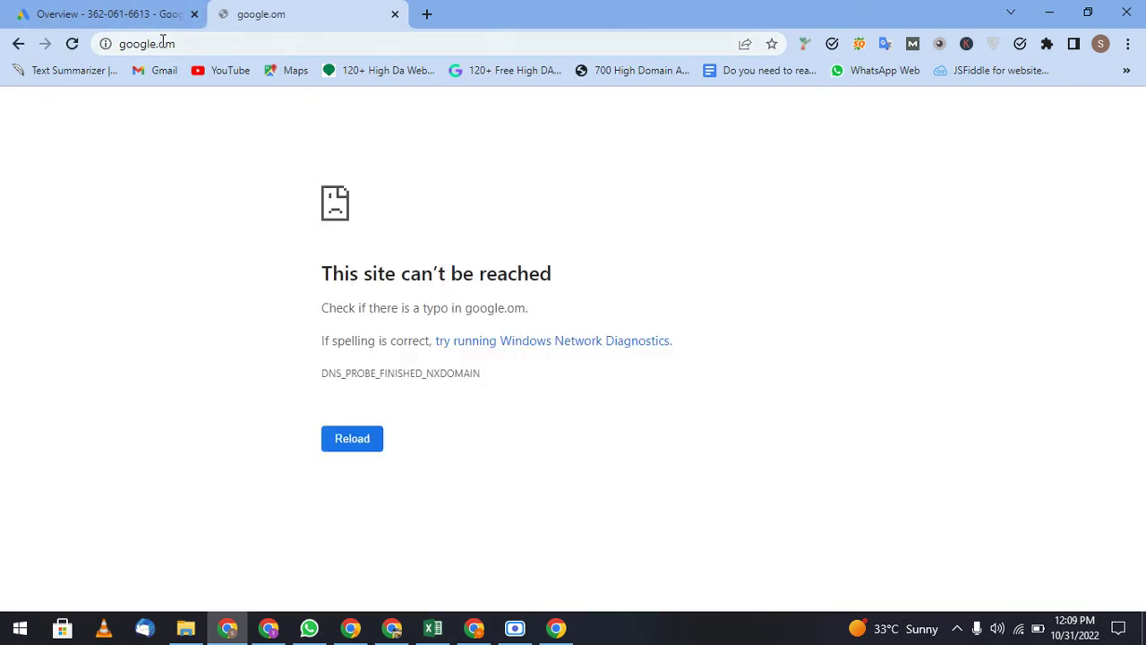
{"action": "left_click", "coordinate": [163, 45]}
{"action": "left_click", "coordinate": [158, 44]}
{"action": "type", "text": "c"}
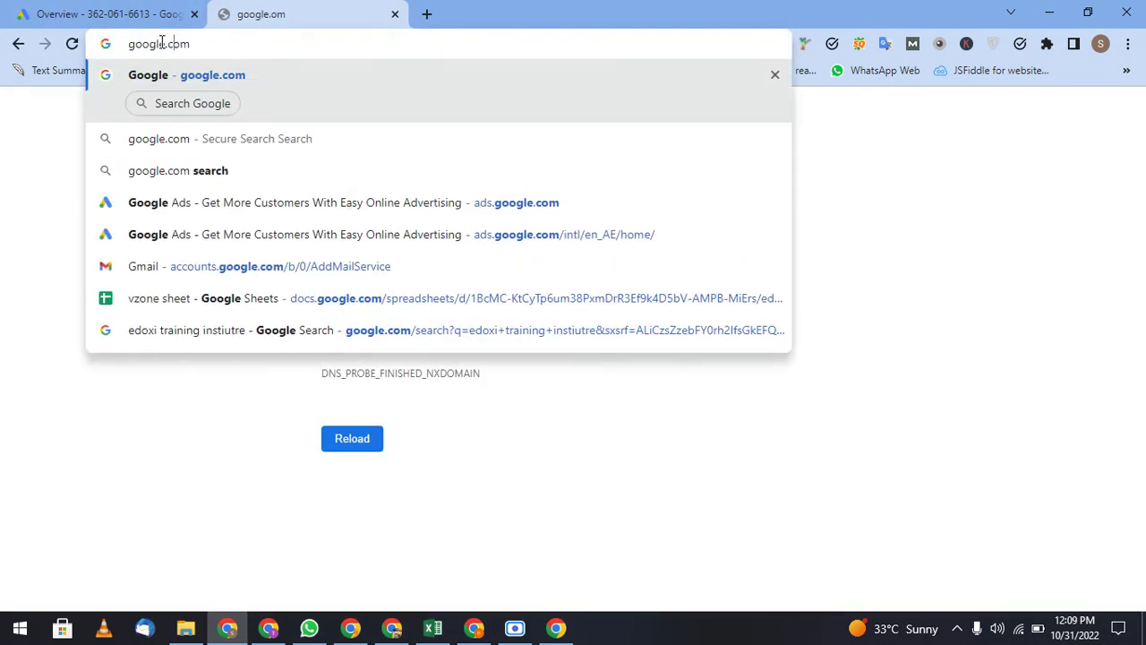
{"action": "key", "text": "Return"}
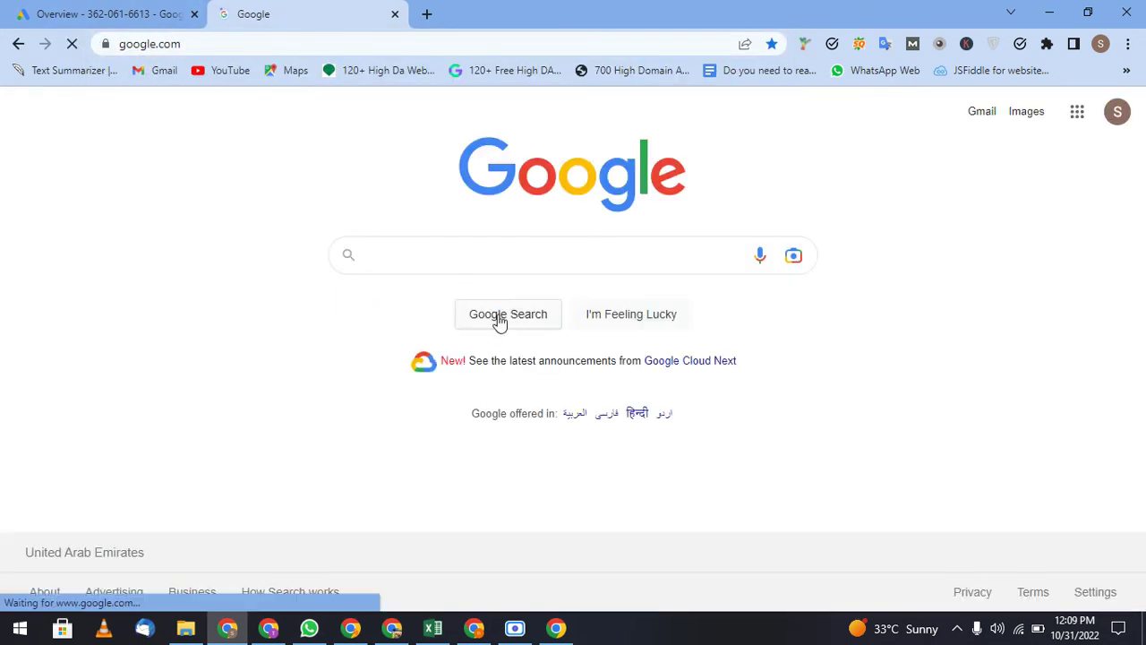
- Search Google for "office furniture" and examine the sponsored ads among the results
{"action": "type", "text": "s"}
{"action": "key", "text": "BackSpace"}
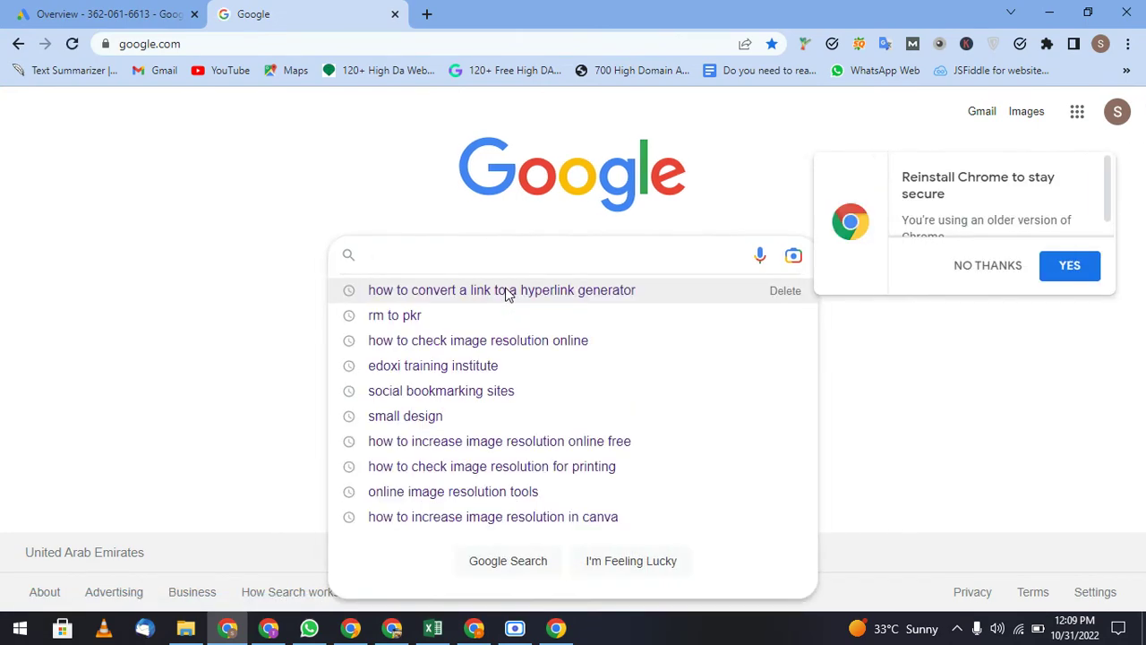
{"action": "type", "text": "office furniture"}
{"action": "key", "text": "Return"}
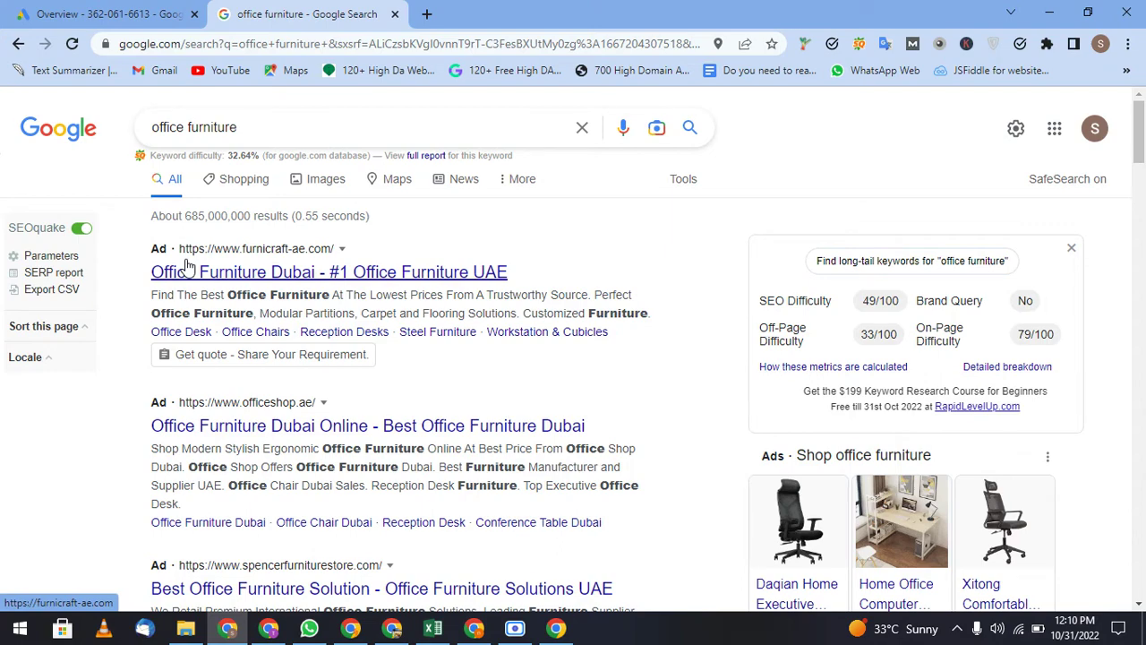
{"action": "scroll", "coordinate": [190, 269], "scroll_direction": "down", "scroll_amount": 1}
{"action": "scroll", "coordinate": [215, 340], "scroll_direction": "down", "scroll_amount": 2}
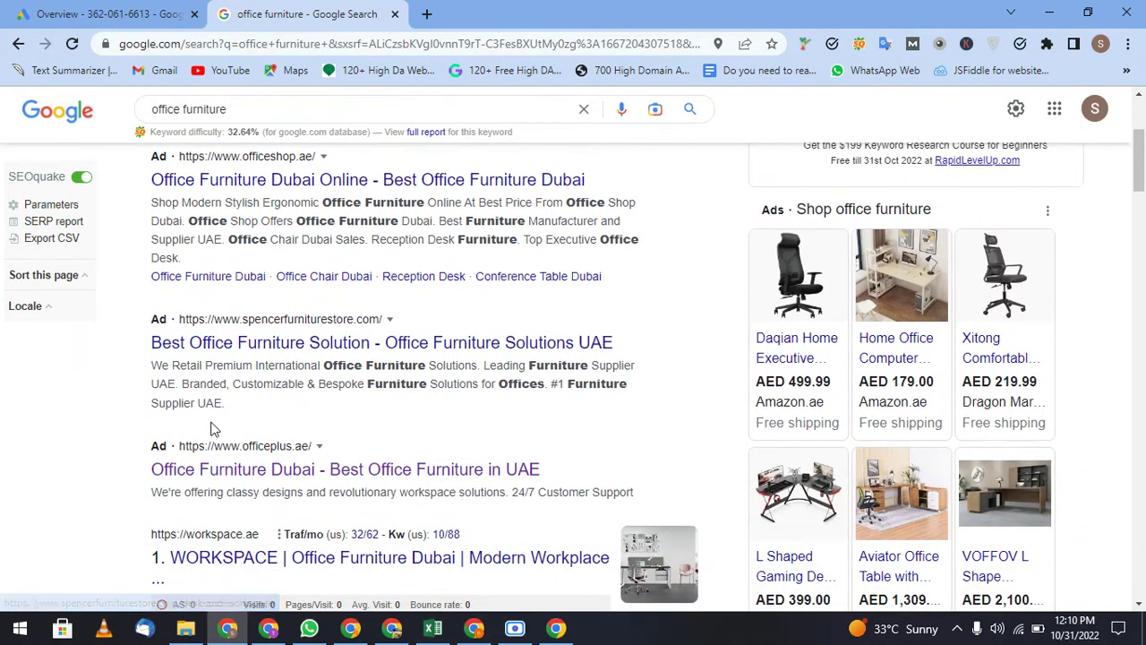
{"action": "scroll", "coordinate": [213, 429], "scroll_direction": "down", "scroll_amount": 1}
{"action": "scroll", "coordinate": [213, 428], "scroll_direction": "up", "scroll_amount": 2}
{"action": "scroll", "coordinate": [251, 340], "scroll_direction": "up", "scroll_amount": 2}
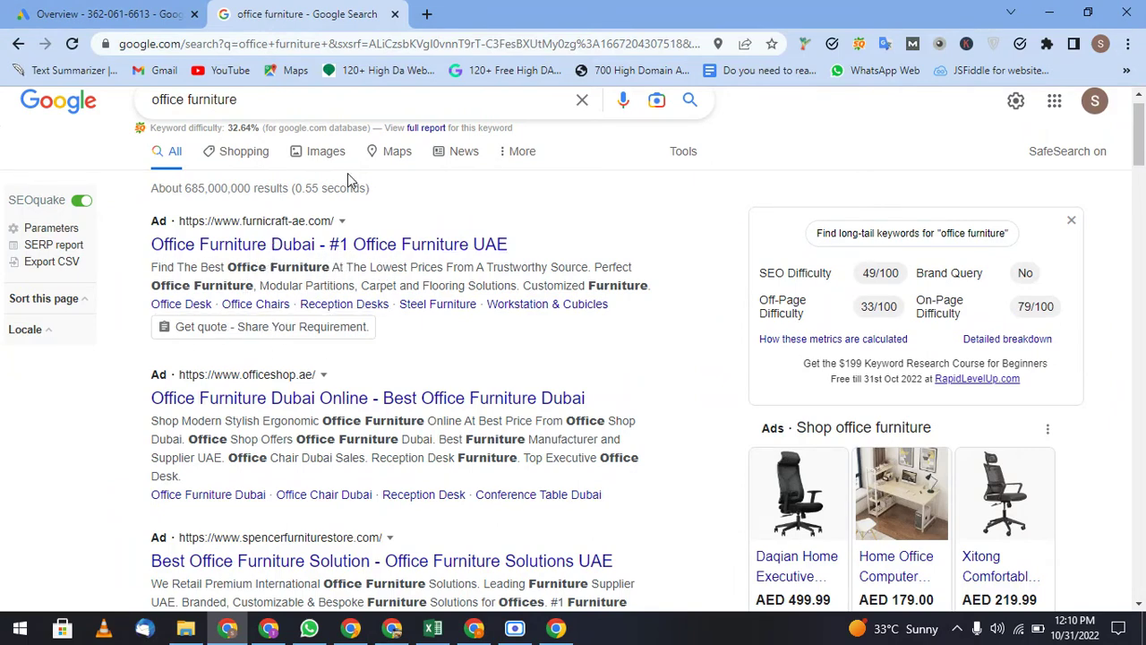
{"action": "scroll", "coordinate": [349, 179], "scroll_direction": "up", "scroll_amount": 1}
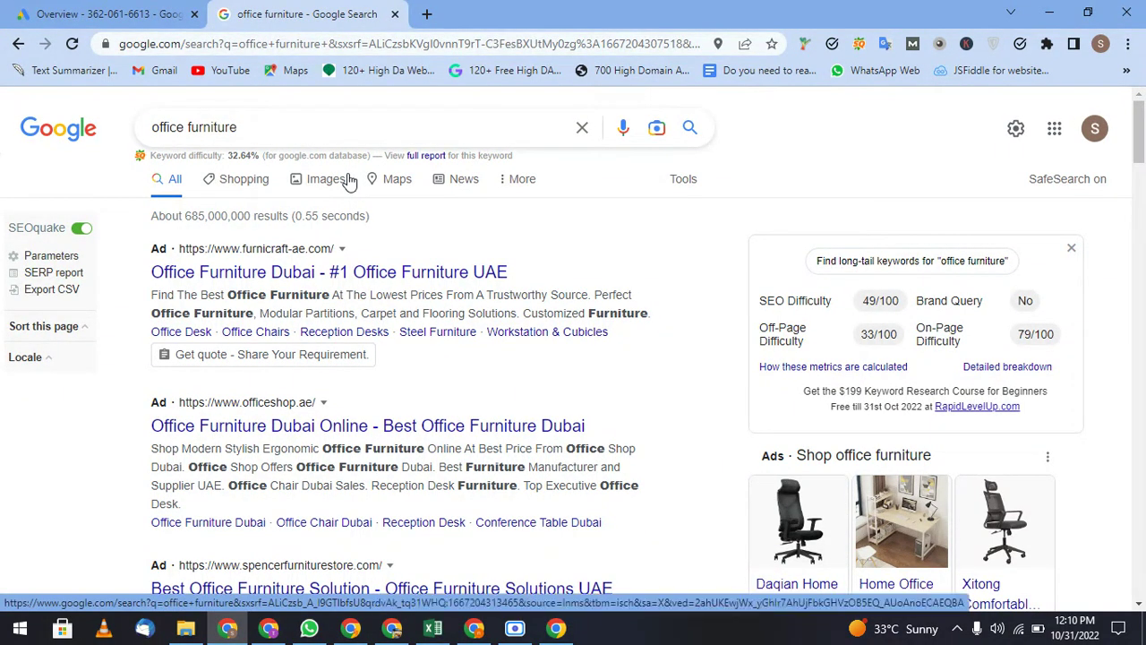
- Search Google for "digital marketing course" and examine the sponsored ads among the results
{"action": "left_click", "coordinate": [320, 127]}
{"action": "key", "text": "ctrl+a"}
{"action": "type", "text": "digital mark"}
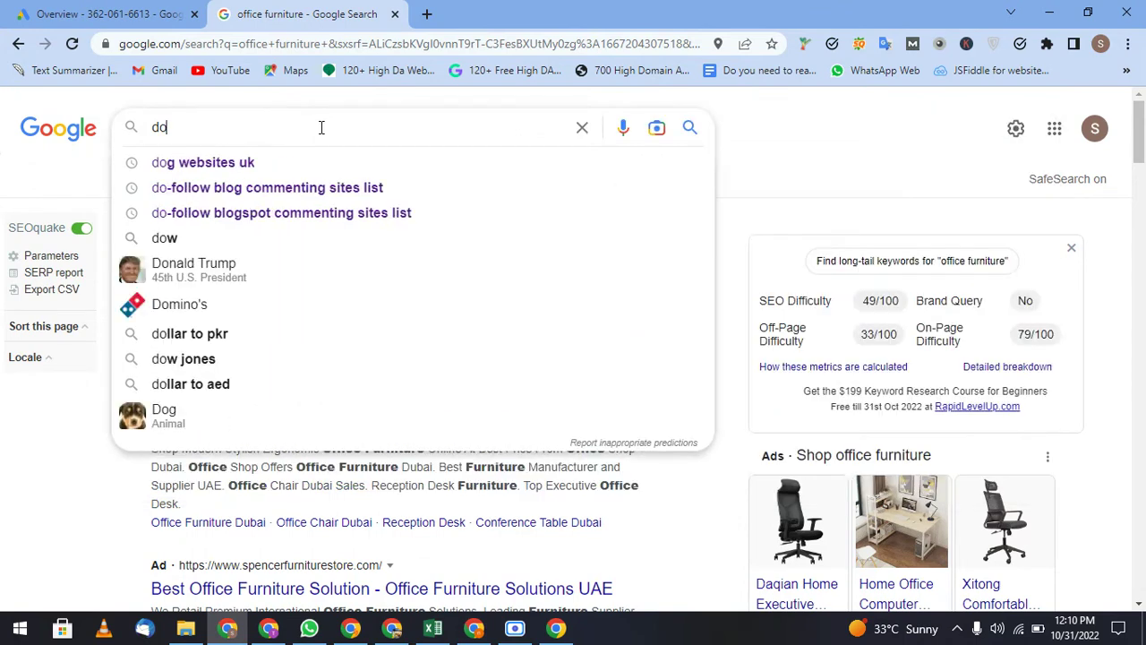
{"action": "type", "text": "eting se"}
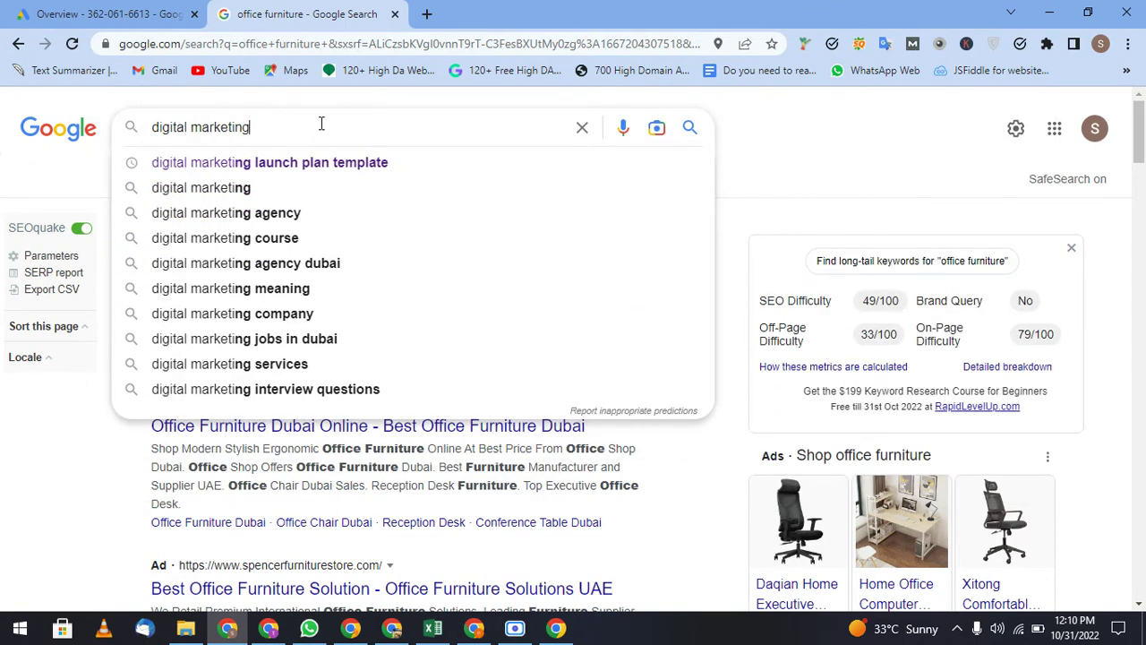
{"action": "key", "text": "BackSpace"}
{"action": "key", "text": "BackSpace"}
{"action": "type", "text": "course"}
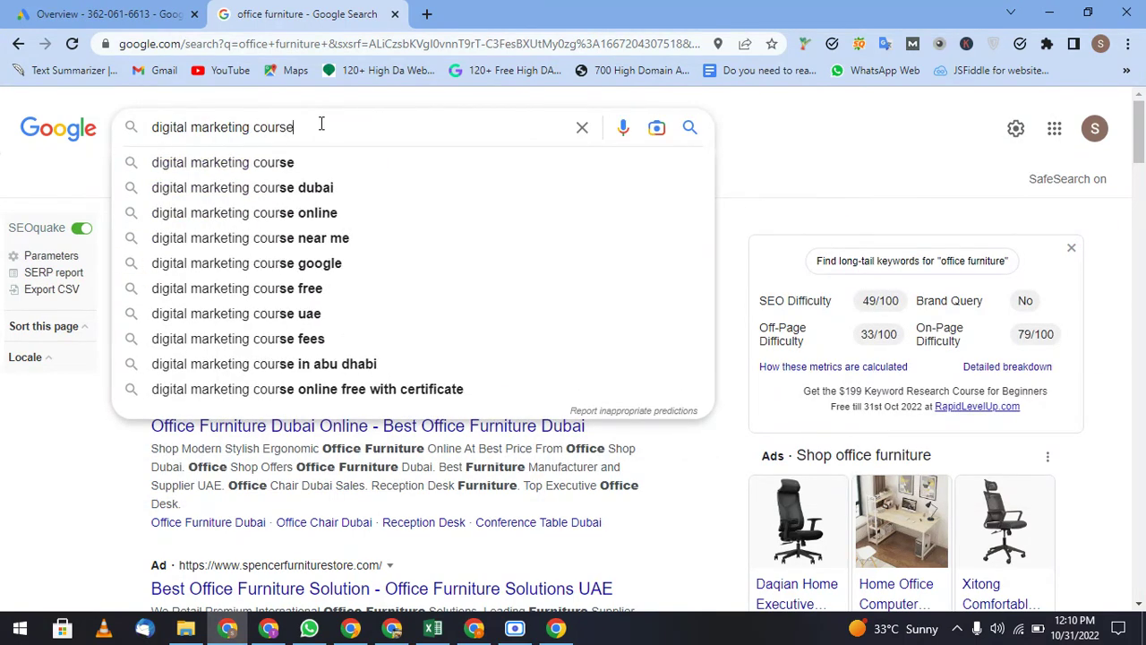
{"action": "key", "text": "Return"}
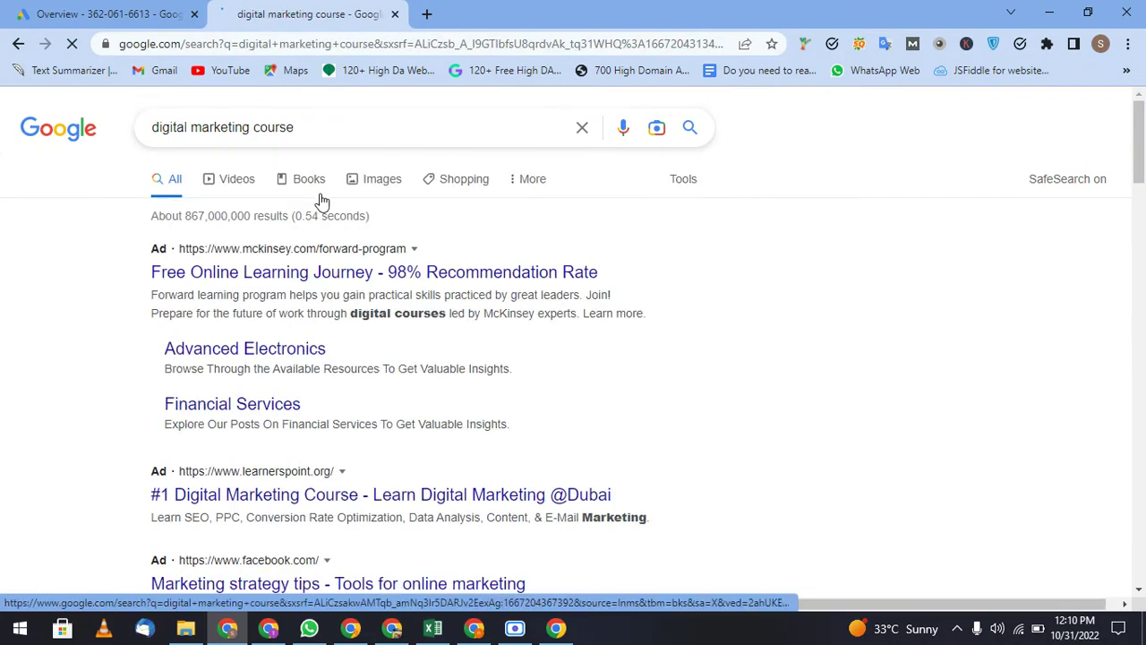
{"action": "scroll", "coordinate": [324, 188], "scroll_direction": "down", "scroll_amount": 2}
{"action": "scroll", "coordinate": [358, 358], "scroll_direction": "down", "scroll_amount": 3}
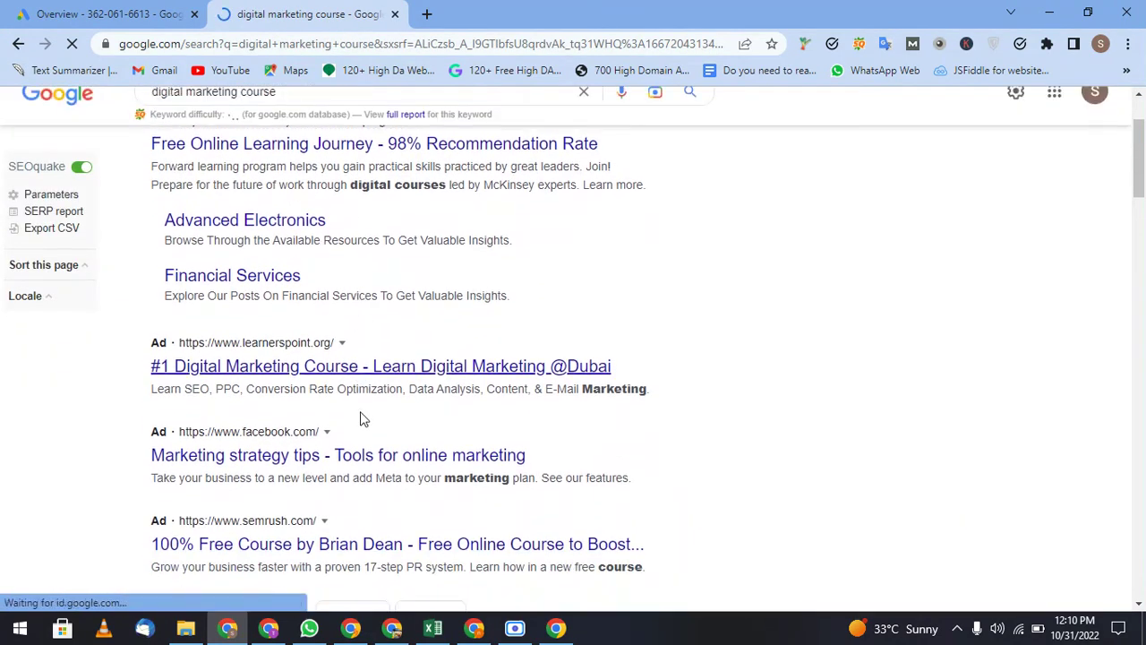
- Examine the sponsored listings and their descriptions above the business results for the digital marketing course search
{"action": "scroll", "coordinate": [322, 461], "scroll_direction": "up", "scroll_amount": 1}
{"action": "scroll", "coordinate": [293, 462], "scroll_direction": "up", "scroll_amount": 3}
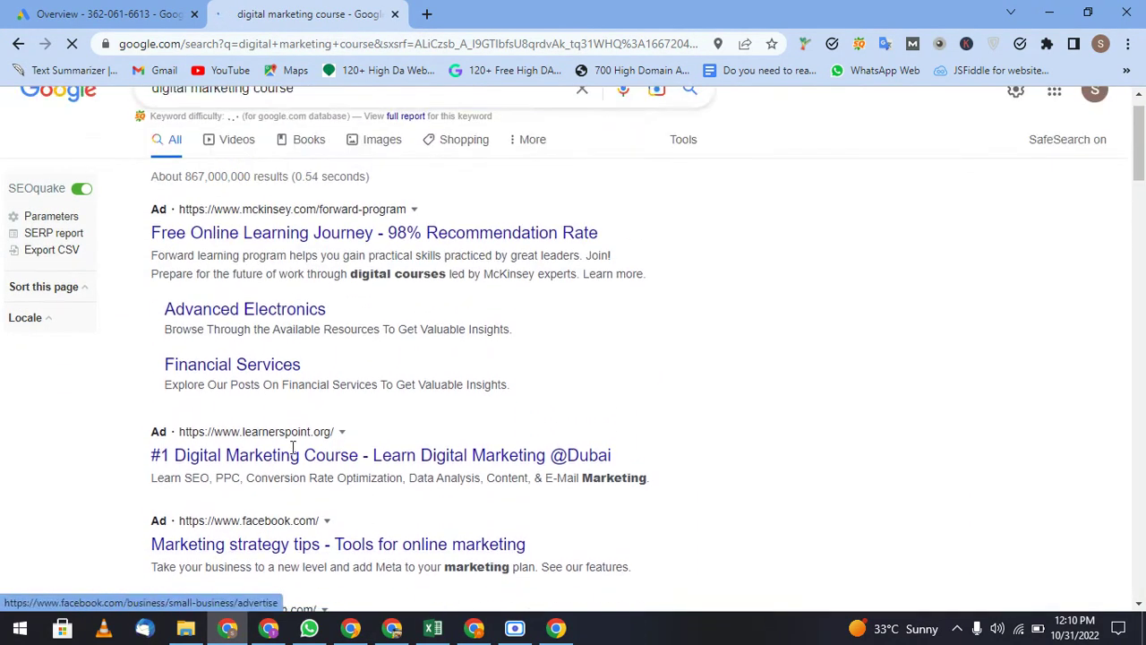
{"action": "scroll", "coordinate": [310, 434], "scroll_direction": "down", "scroll_amount": 1}
{"action": "scroll", "coordinate": [309, 427], "scroll_direction": "up", "scroll_amount": 1}
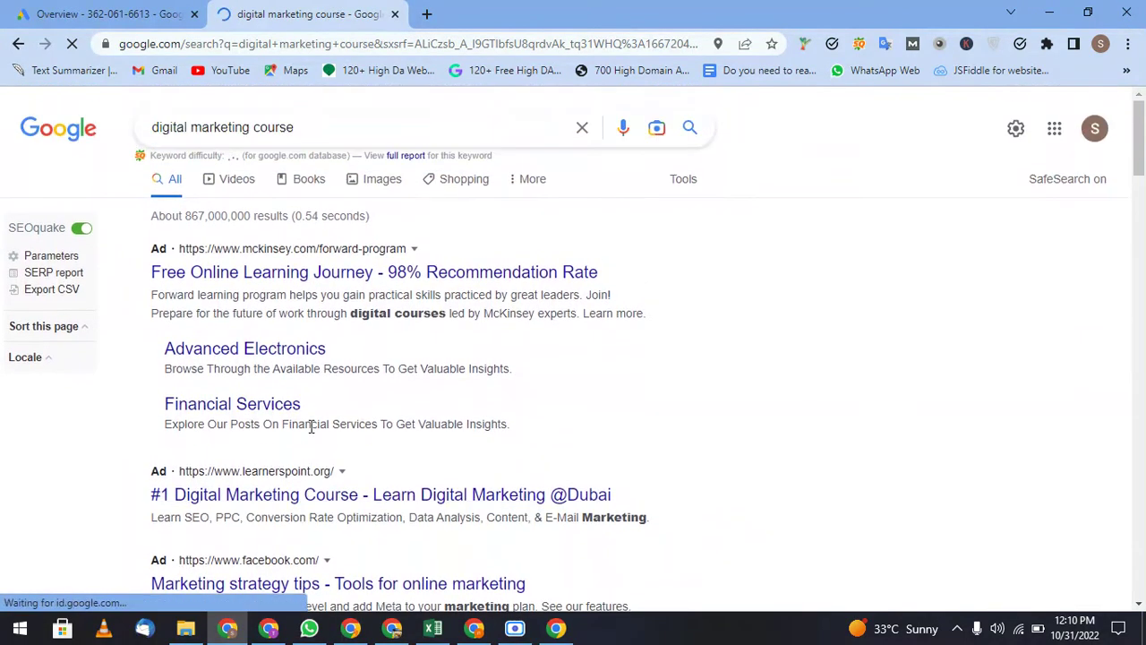
{"action": "scroll", "coordinate": [307, 427], "scroll_direction": "down", "scroll_amount": 3}
{"action": "scroll", "coordinate": [308, 427], "scroll_direction": "up", "scroll_amount": 3}
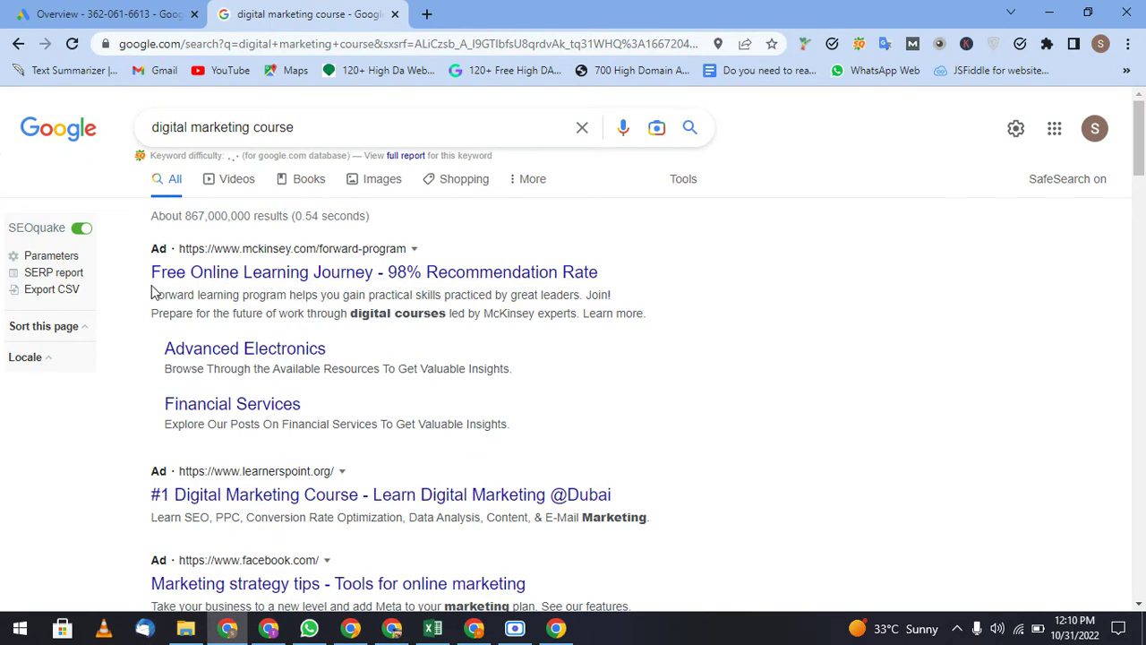
{"action": "scroll", "coordinate": [167, 502], "scroll_direction": "down", "scroll_amount": 2}
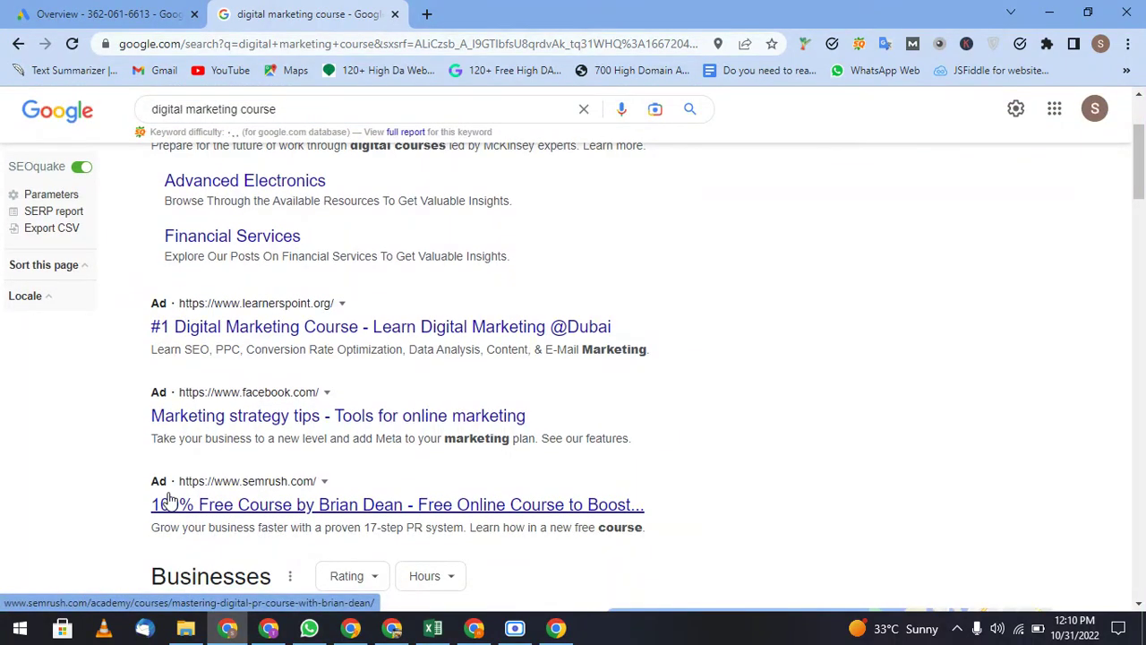
- Return to the Google Ads account overview and start a new campaign
{"action": "left_click", "coordinate": [190, 9]}
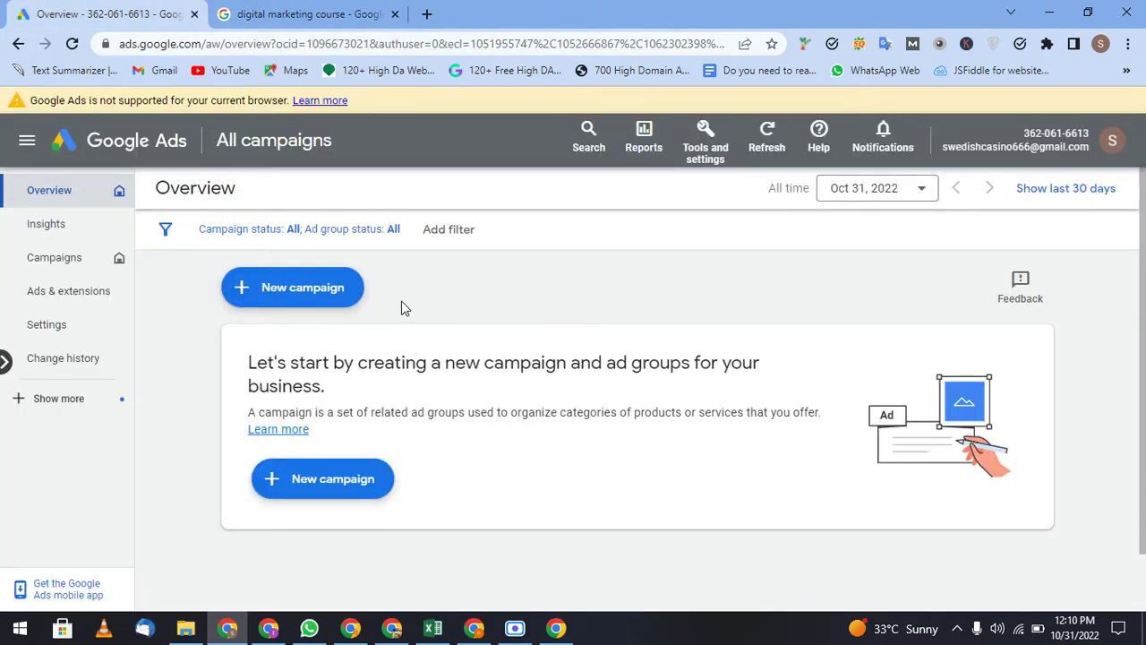
{"action": "left_click", "coordinate": [352, 300]}
{"action": "left_click", "coordinate": [333, 284]}
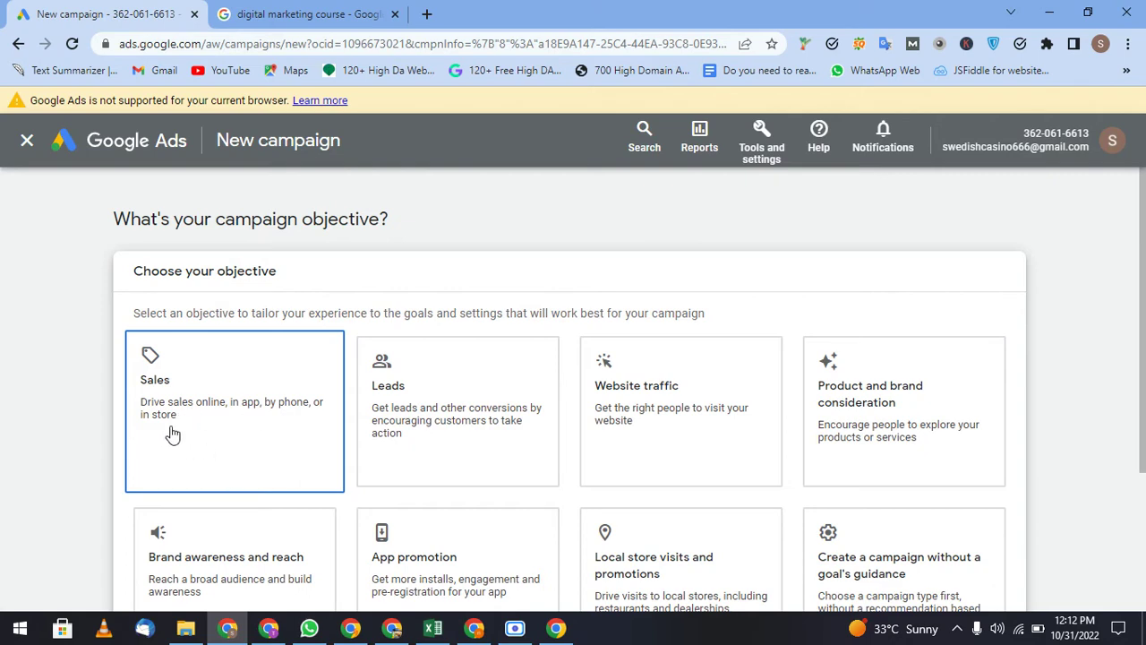
- Choose Sales as the campaign objective and Search as the campaign type
{"action": "scroll", "coordinate": [172, 434], "scroll_direction": "down", "scroll_amount": 6}
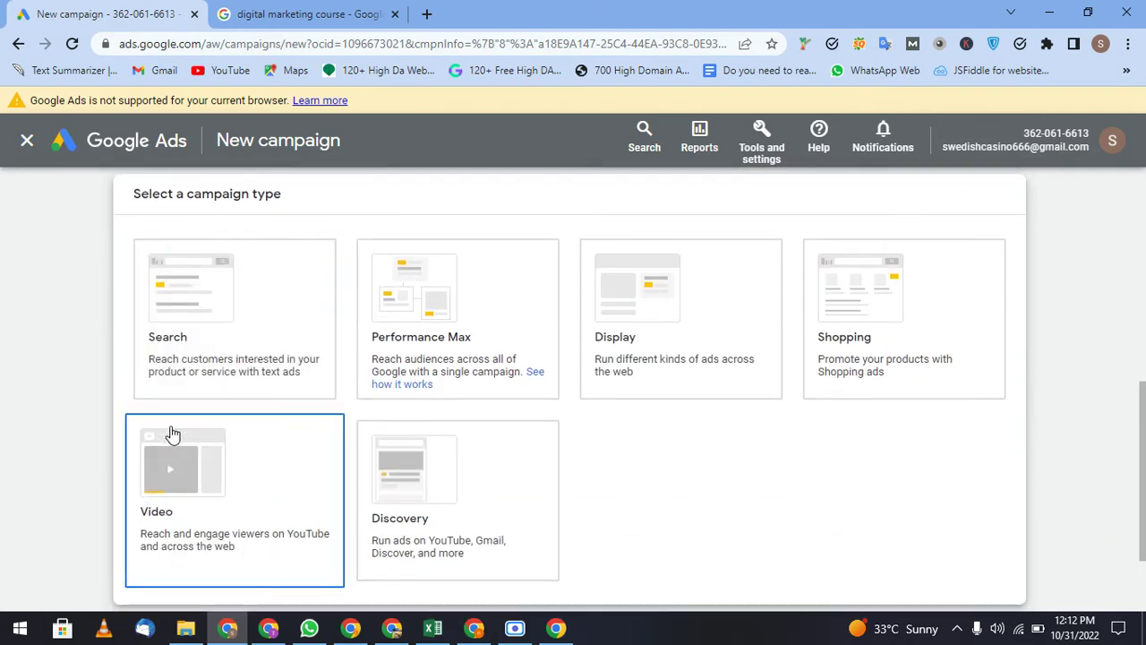
{"action": "scroll", "coordinate": [234, 331], "scroll_direction": "up", "scroll_amount": 3}
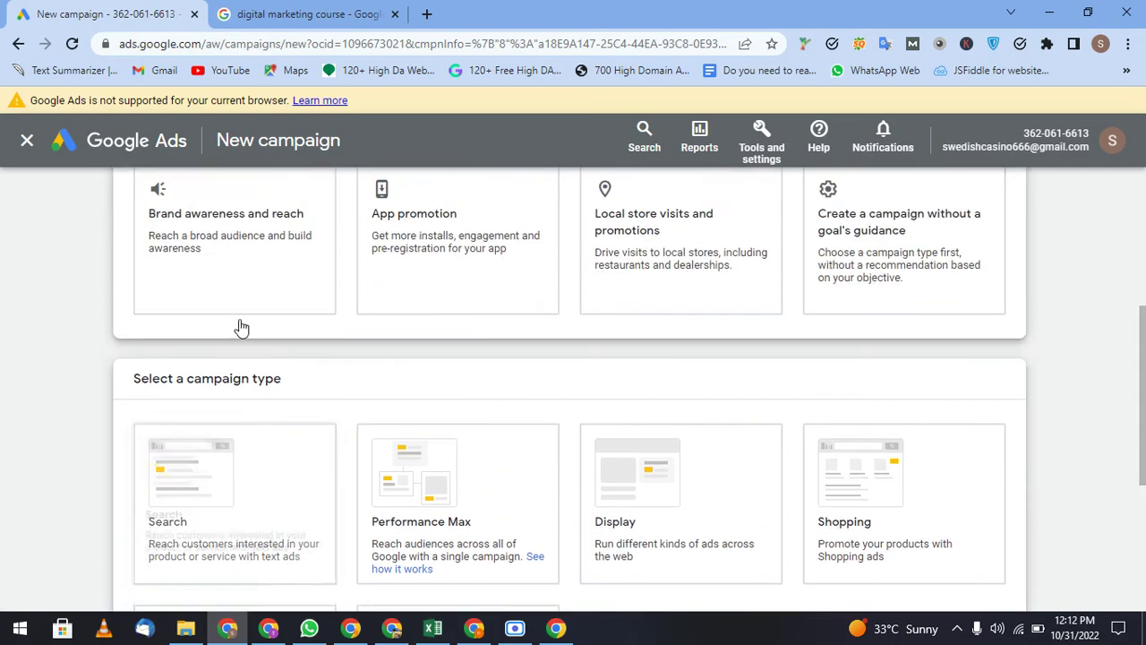
{"action": "scroll", "coordinate": [240, 327], "scroll_direction": "down", "scroll_amount": 3}
{"action": "scroll", "coordinate": [227, 277], "scroll_direction": "up", "scroll_amount": 1}
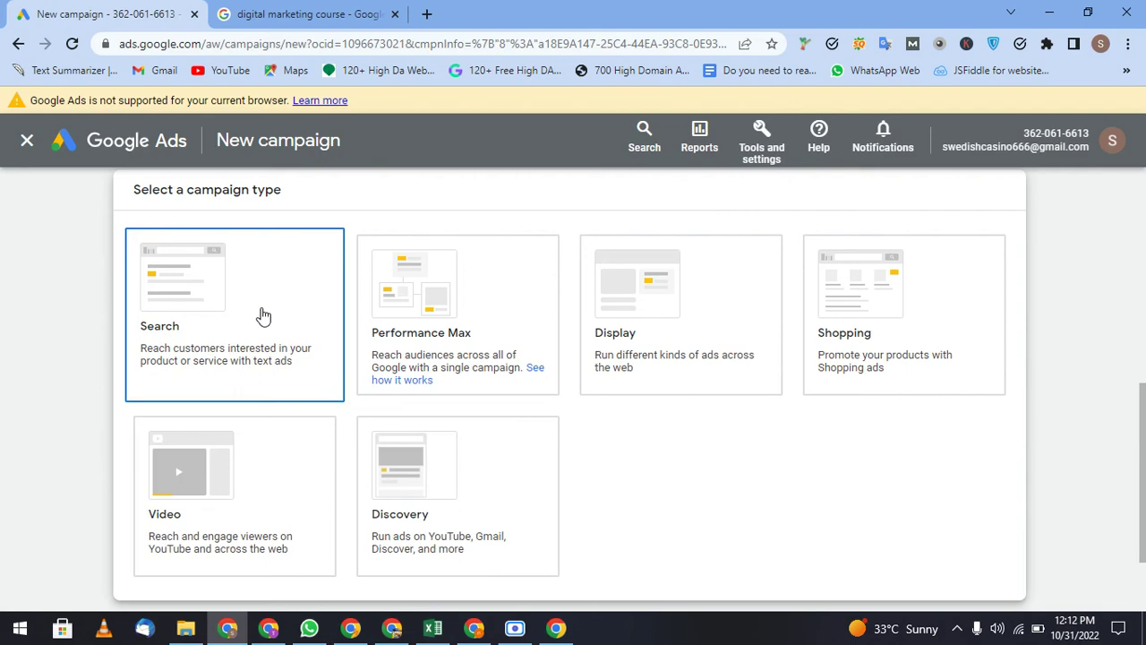
{"action": "scroll", "coordinate": [261, 314], "scroll_direction": "down", "scroll_amount": 1}
{"action": "scroll", "coordinate": [260, 305], "scroll_direction": "up", "scroll_amount": 6}
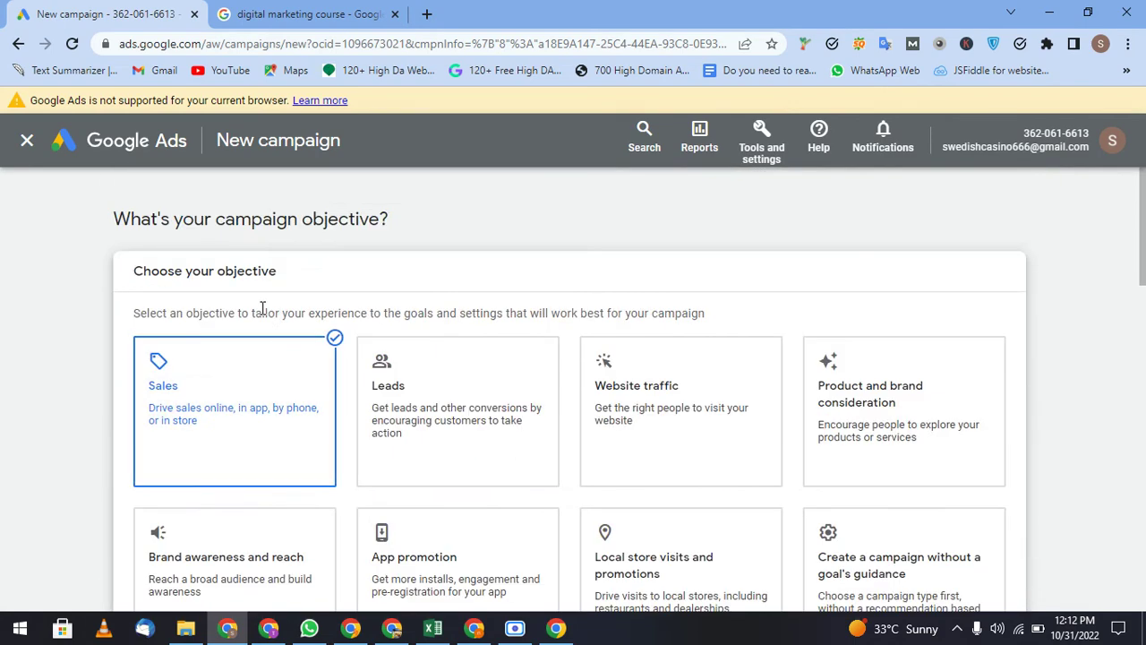
- Review the available campaign objectives alongside the campaign types offered for Sales
{"action": "scroll", "coordinate": [263, 312], "scroll_direction": "down", "scroll_amount": 2}
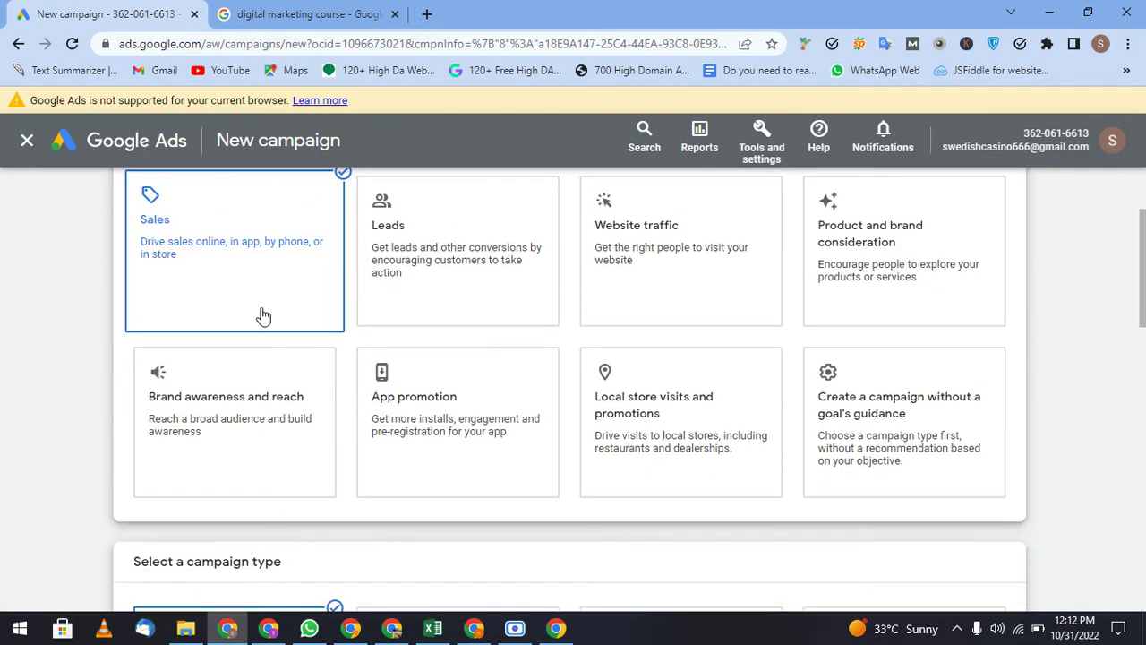
{"action": "scroll", "coordinate": [263, 312], "scroll_direction": "up", "scroll_amount": 2}
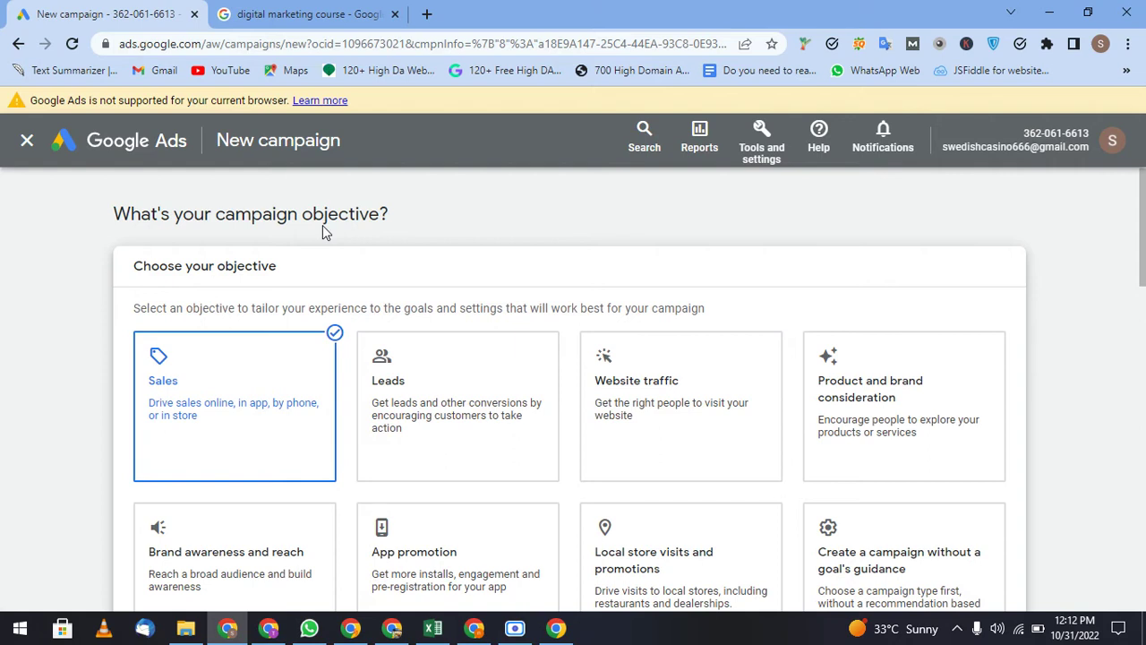
{"action": "scroll", "coordinate": [324, 230], "scroll_direction": "down", "scroll_amount": 1}
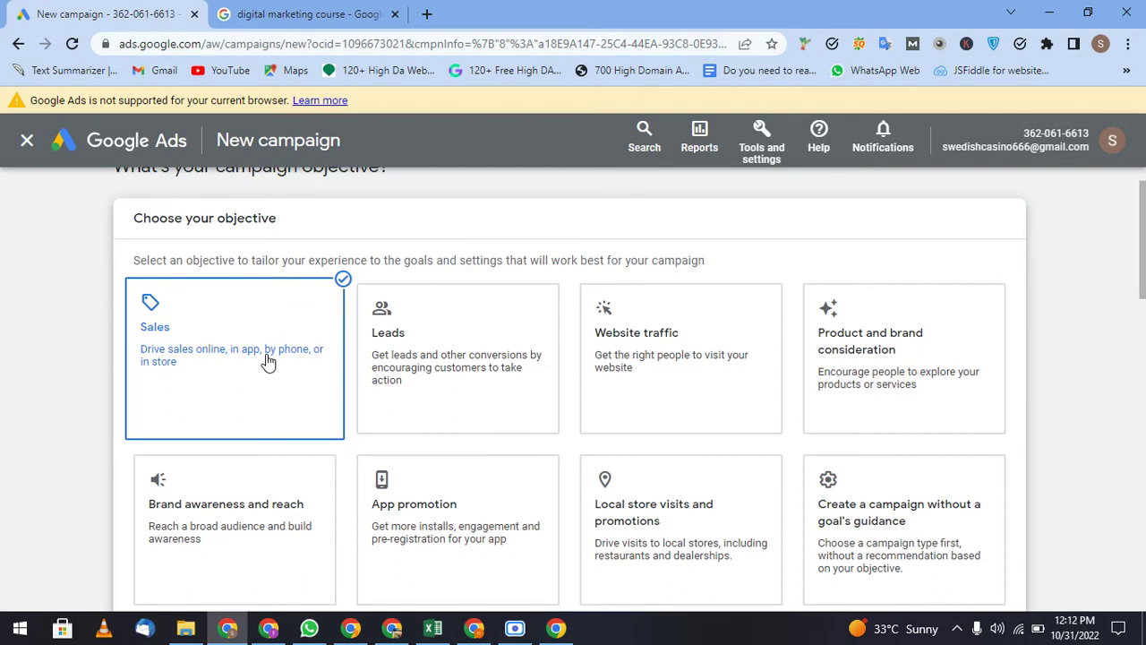
{"action": "scroll", "coordinate": [268, 361], "scroll_direction": "down", "scroll_amount": 5}
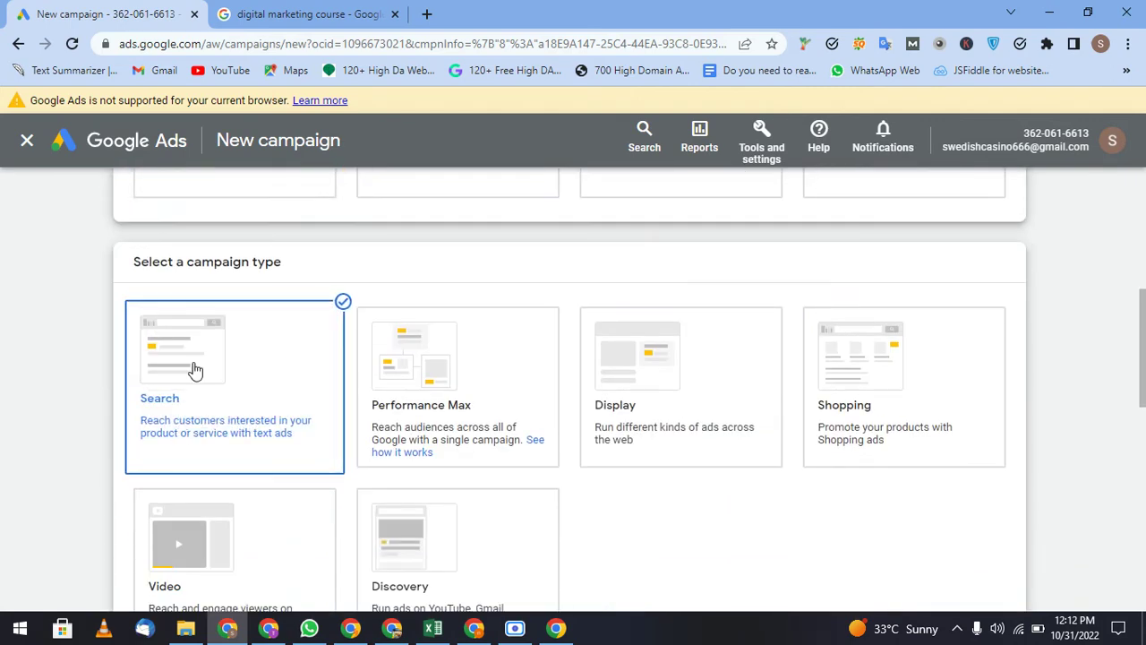
{"action": "scroll", "coordinate": [256, 439], "scroll_direction": "up", "scroll_amount": 3}
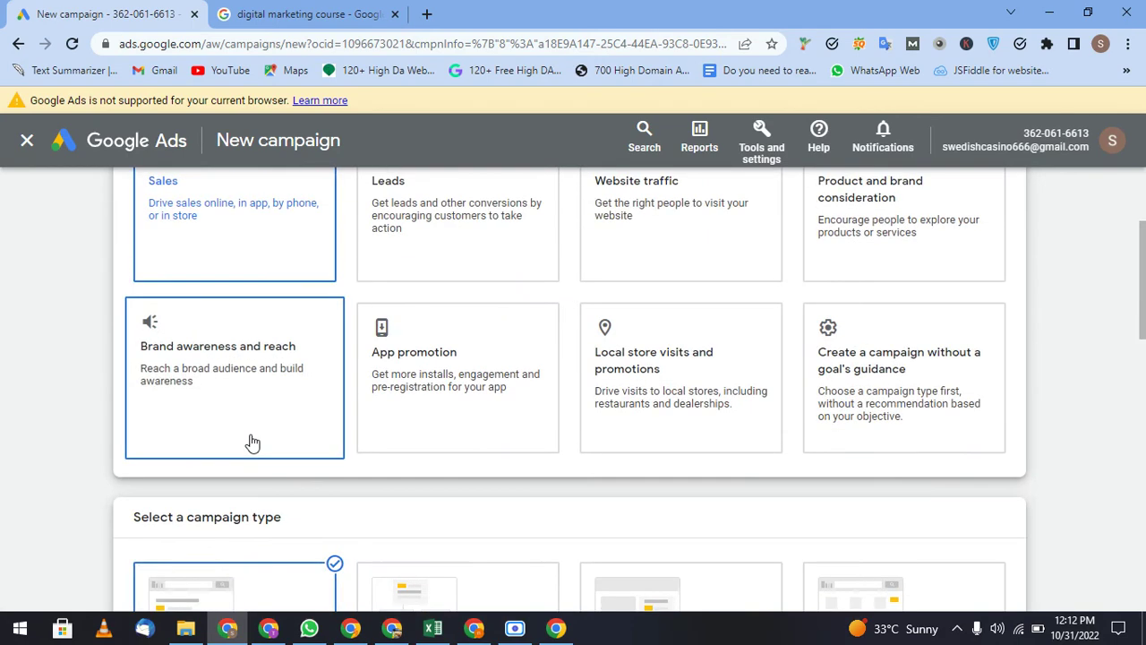
{"action": "scroll", "coordinate": [253, 441], "scroll_direction": "up", "scroll_amount": 2}
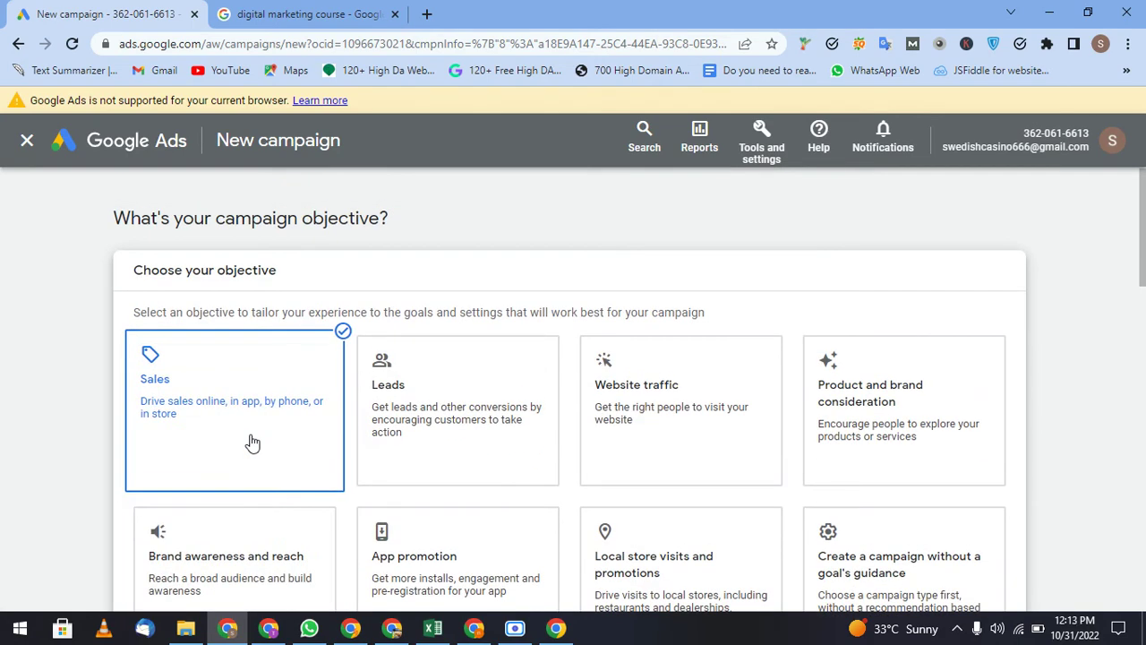
{"action": "scroll", "coordinate": [253, 441], "scroll_direction": "down", "scroll_amount": 9}
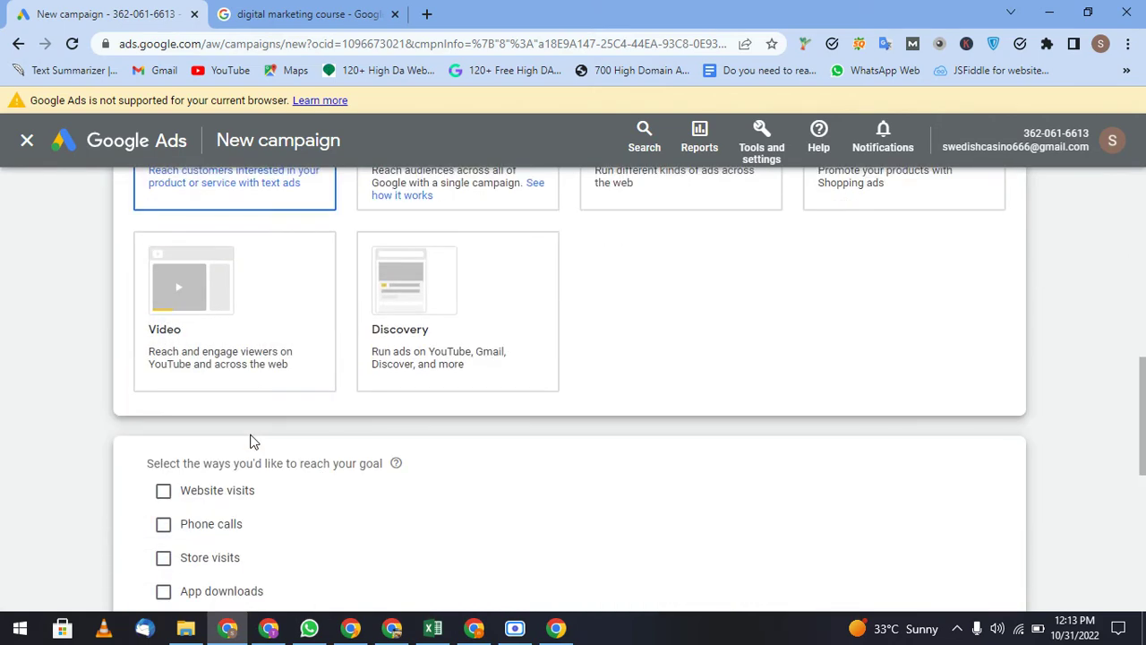
{"action": "scroll", "coordinate": [253, 441], "scroll_direction": "down", "scroll_amount": 2}
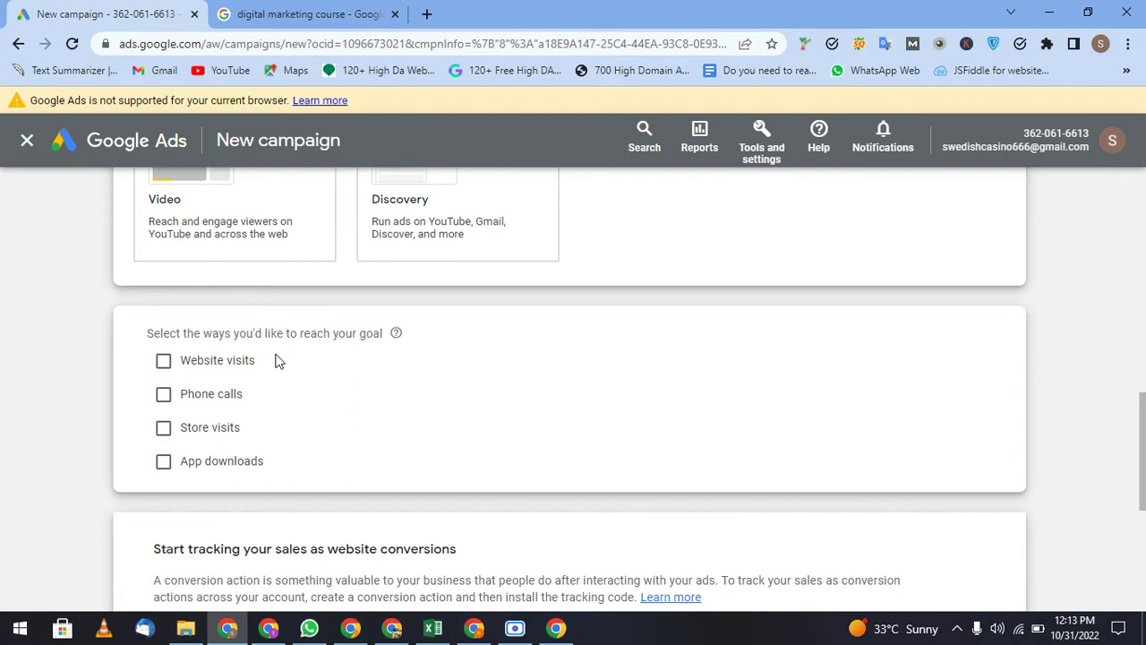
{"action": "left_click", "coordinate": [183, 367]}
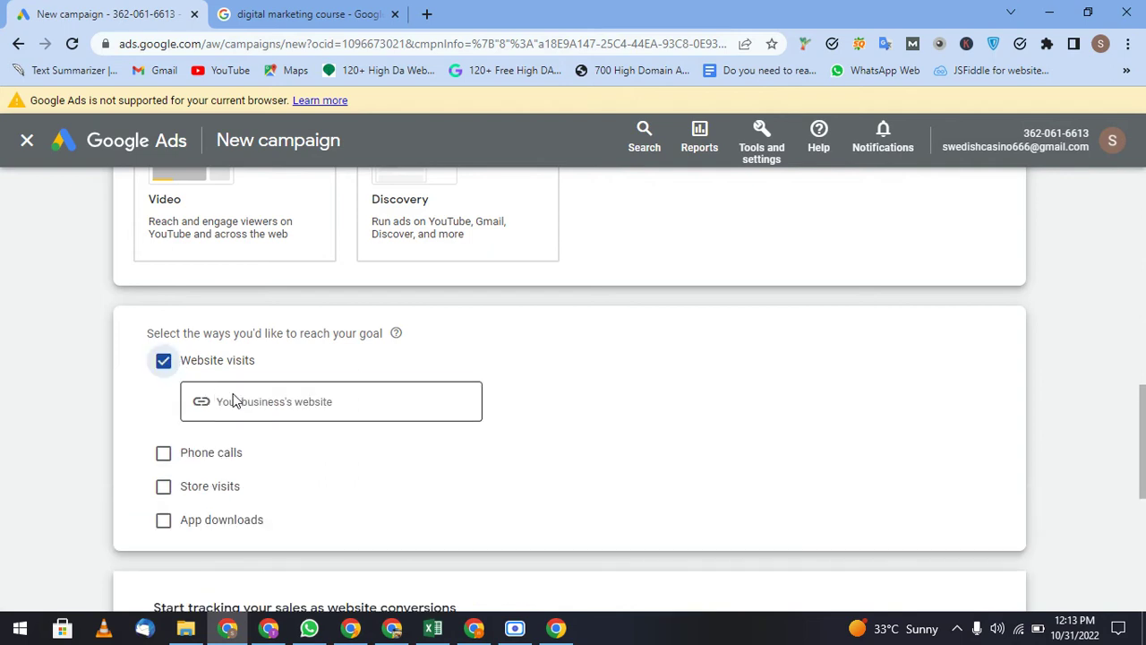
{"action": "left_click", "coordinate": [233, 401]}
{"action": "type", "text": "htt"}
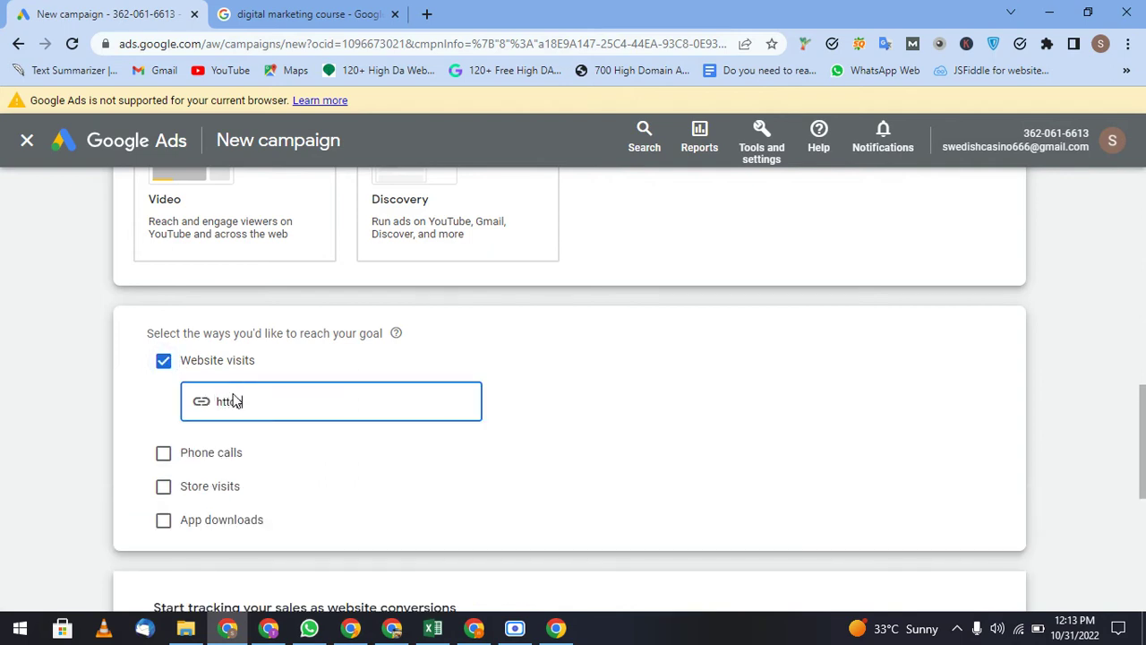
{"action": "type", "text": "ps://noon.com"}
{"action": "left_click", "coordinate": [732, 441]}
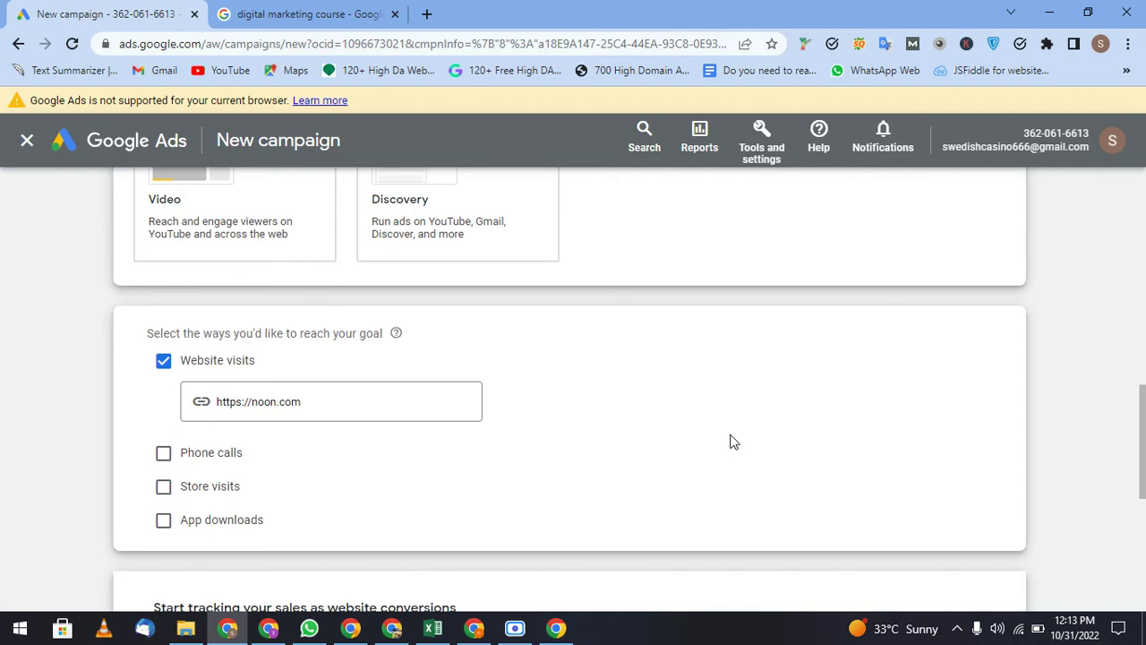
- Create the website sales conversion action and view its installation options, including emailing the tag, without sending anything
{"action": "scroll", "coordinate": [732, 442], "scroll_direction": "down", "scroll_amount": 3}
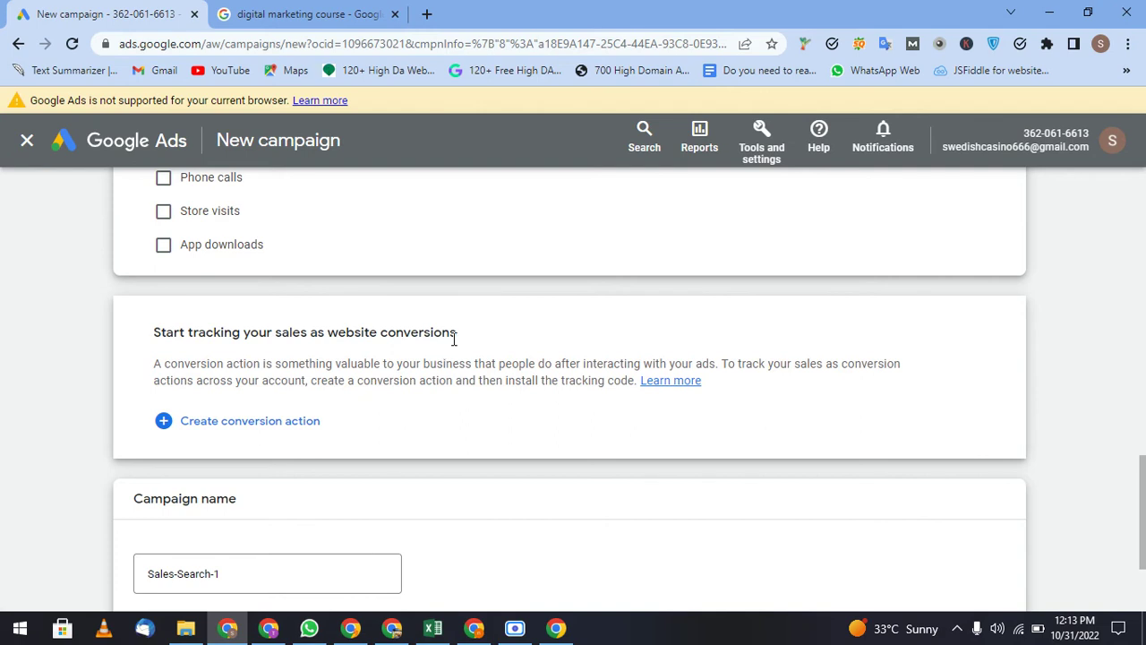
{"action": "left_click", "coordinate": [263, 425]}
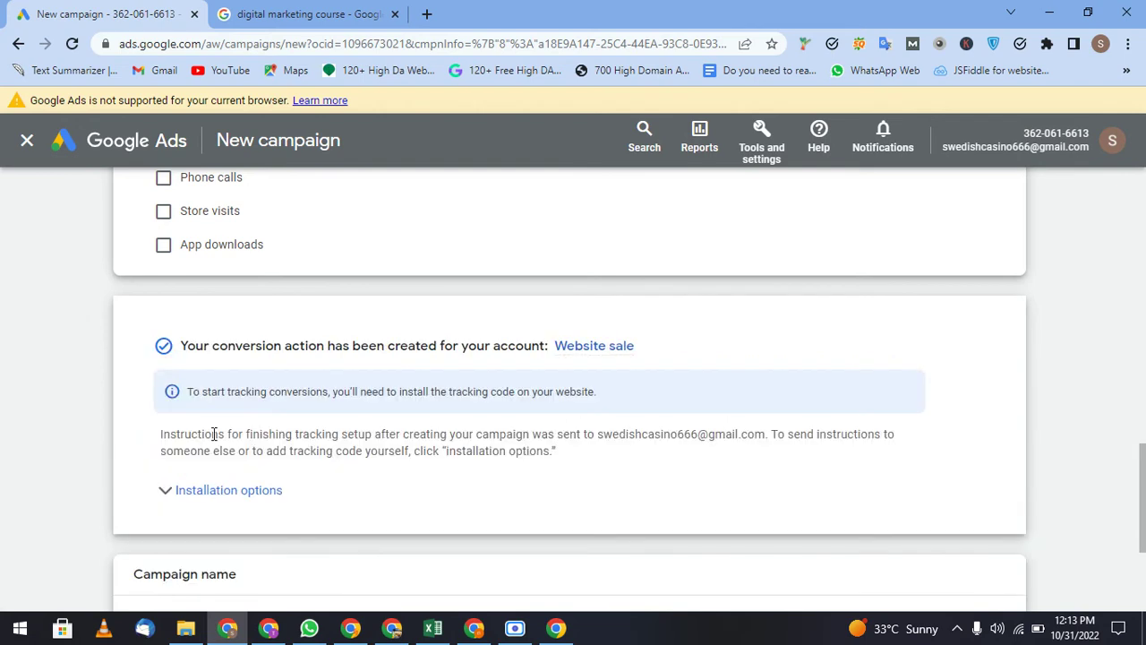
{"action": "left_click", "coordinate": [237, 495]}
{"action": "scroll", "coordinate": [239, 495], "scroll_direction": "down", "scroll_amount": 2}
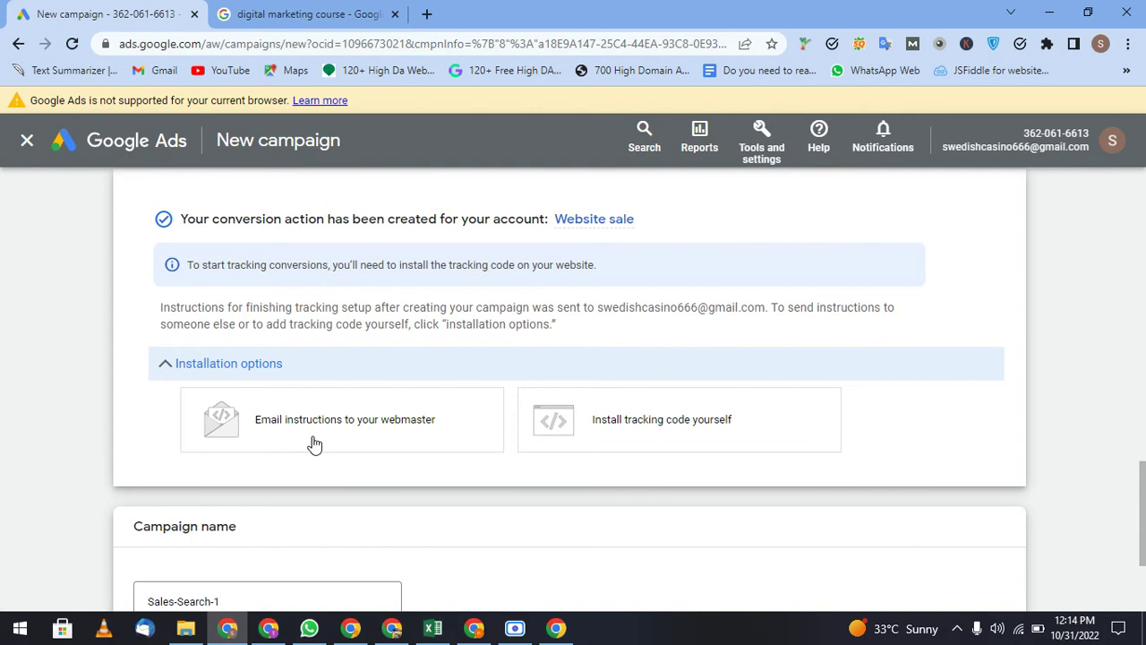
{"action": "left_click", "coordinate": [367, 431]}
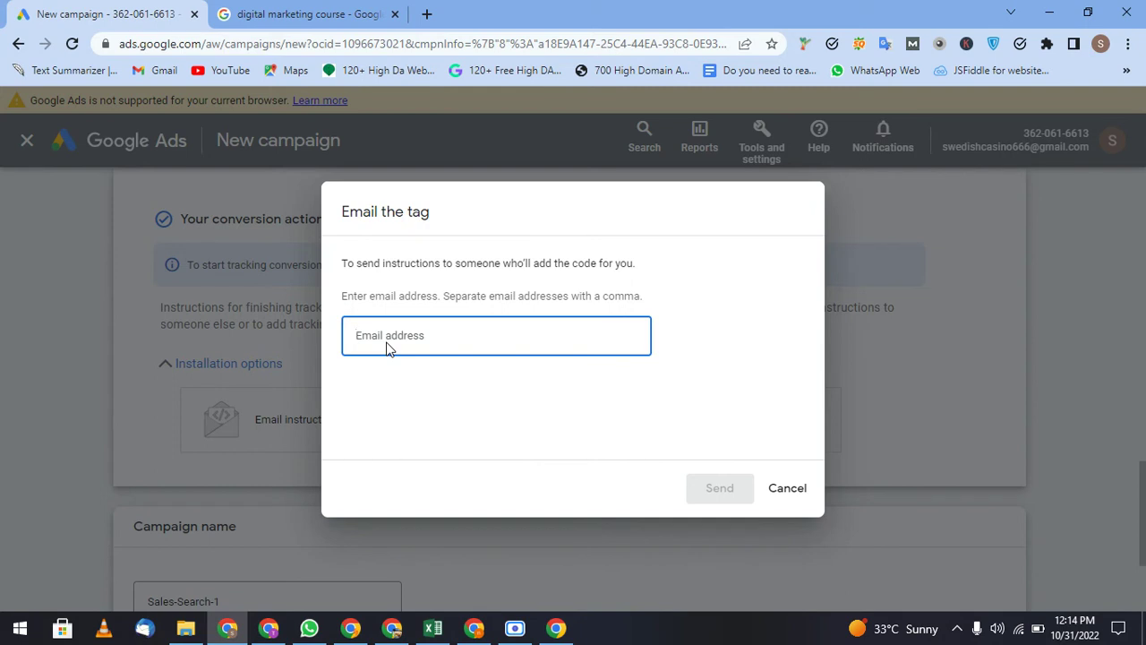
{"action": "left_click", "coordinate": [787, 491]}
- Name the campaign "noon ads" and continue to the bidding settings
{"action": "scroll", "coordinate": [550, 517], "scroll_direction": "down", "scroll_amount": 1}
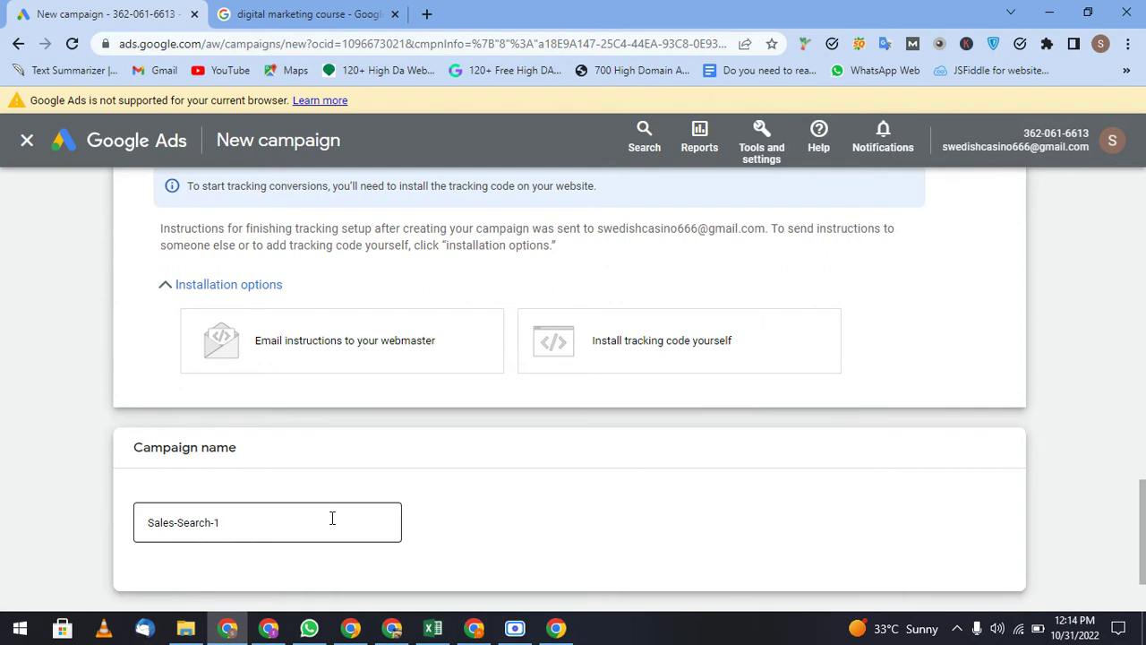
{"action": "left_click", "coordinate": [331, 519]}
{"action": "key", "text": "ctrl+a"}
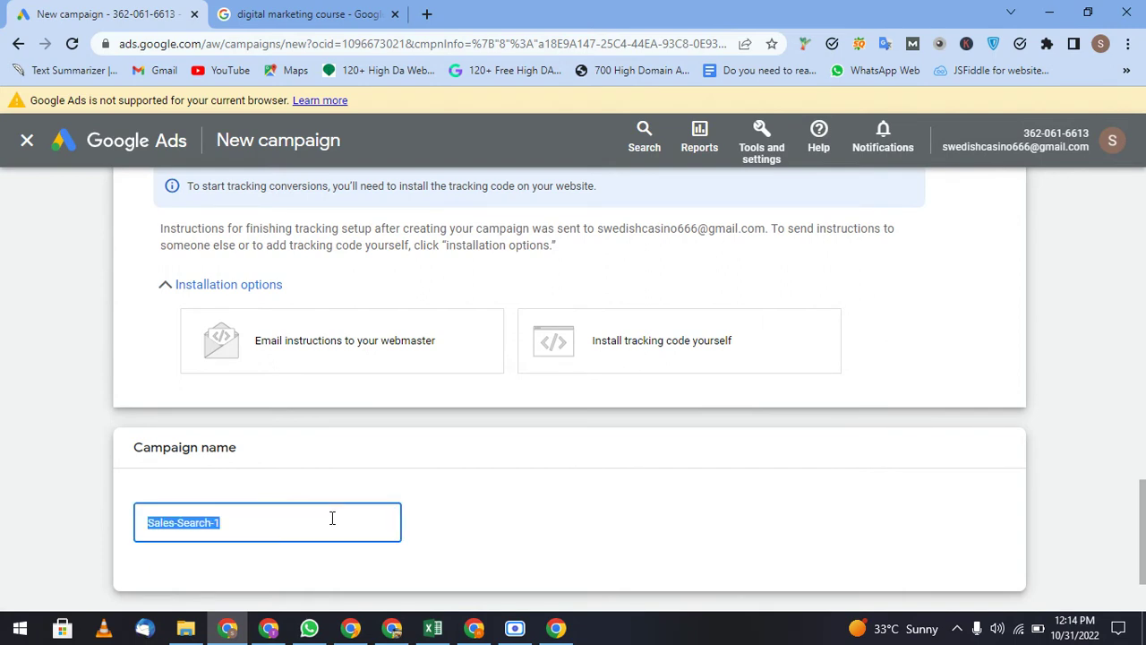
{"action": "type", "text": "noon ads"}
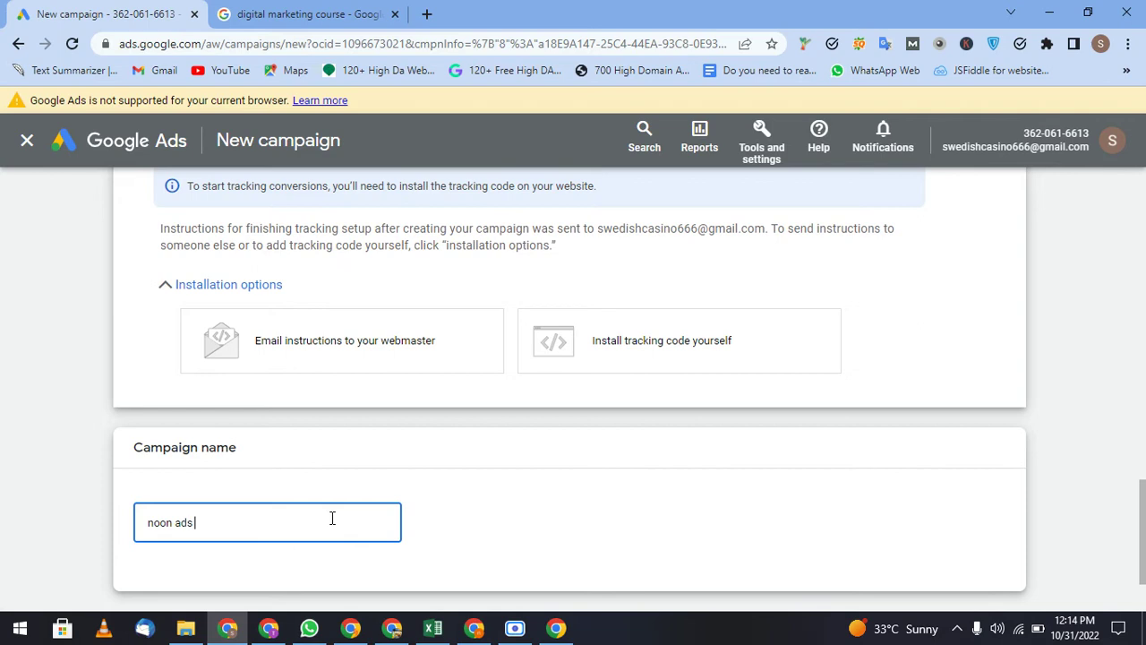
{"action": "scroll", "coordinate": [331, 521], "scroll_direction": "down", "scroll_amount": 2}
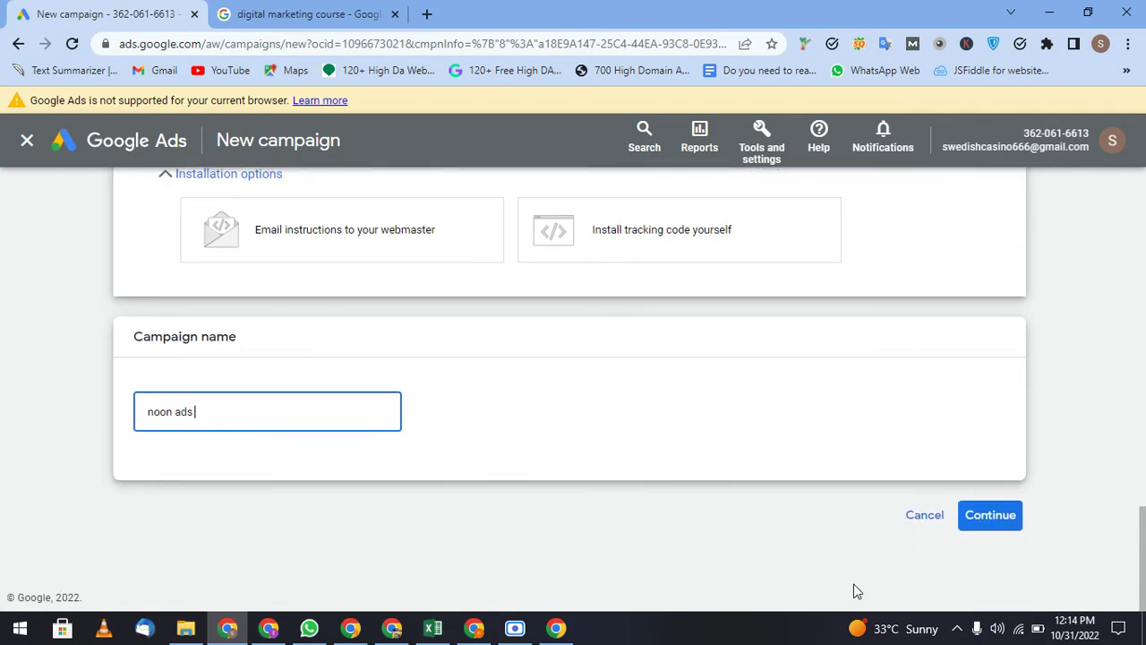
{"action": "left_click", "coordinate": [992, 523]}
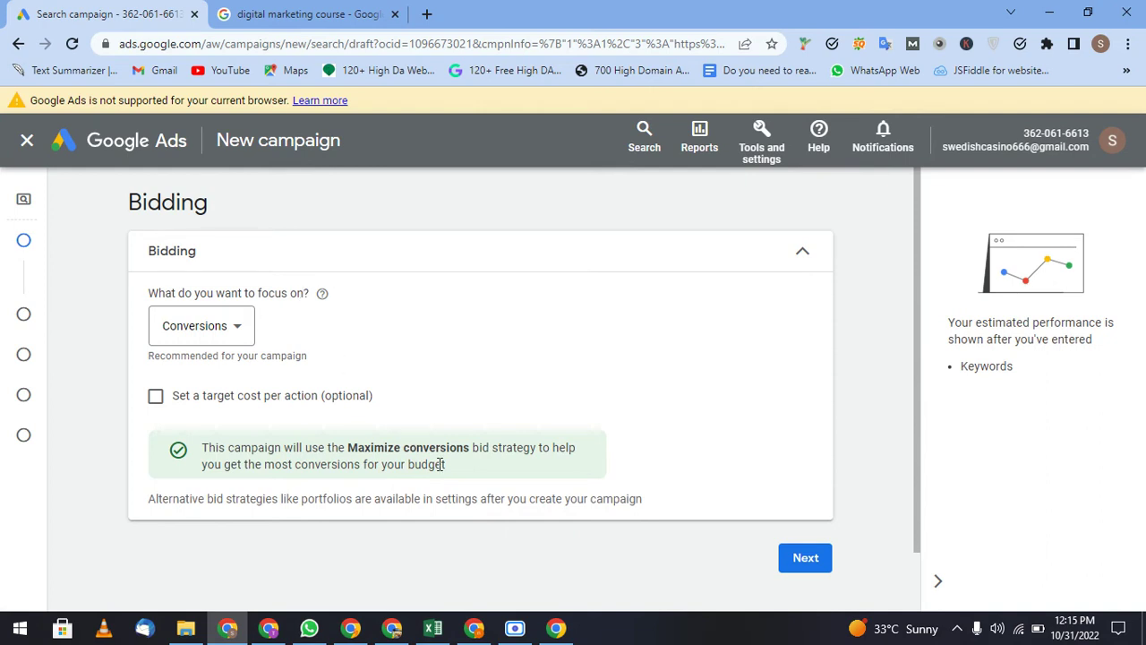
- Keep Conversions as the bidding focus without a target cost per action and continue to the campaign settings
{"action": "scroll", "coordinate": [439, 461], "scroll_direction": "down", "scroll_amount": 1}
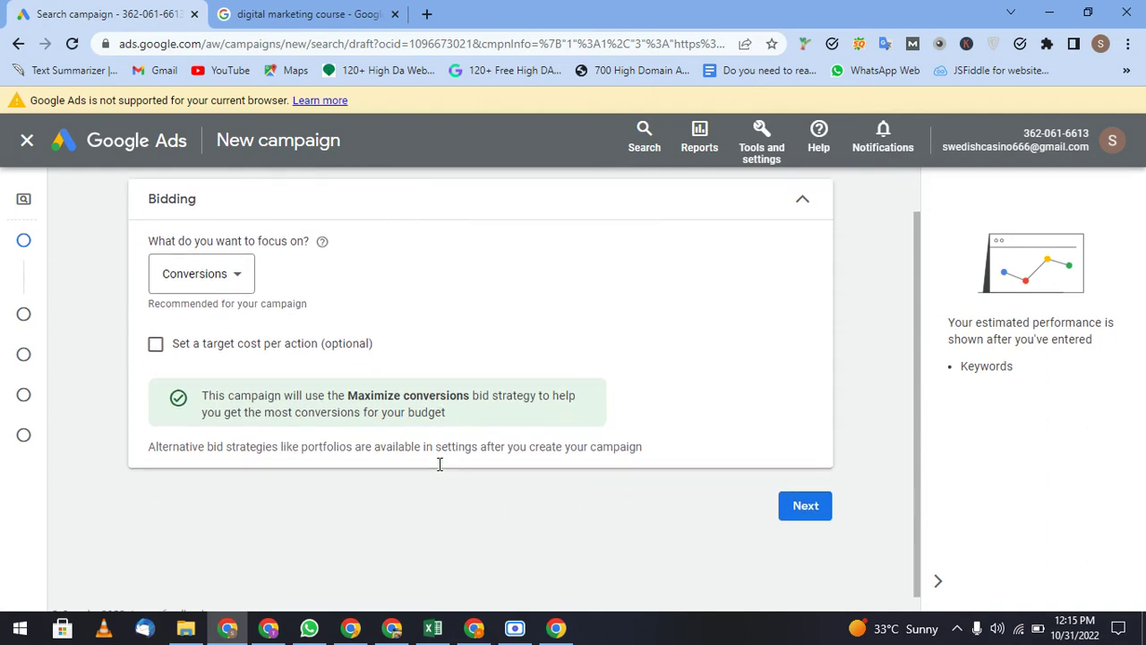
{"action": "left_click", "coordinate": [785, 508]}
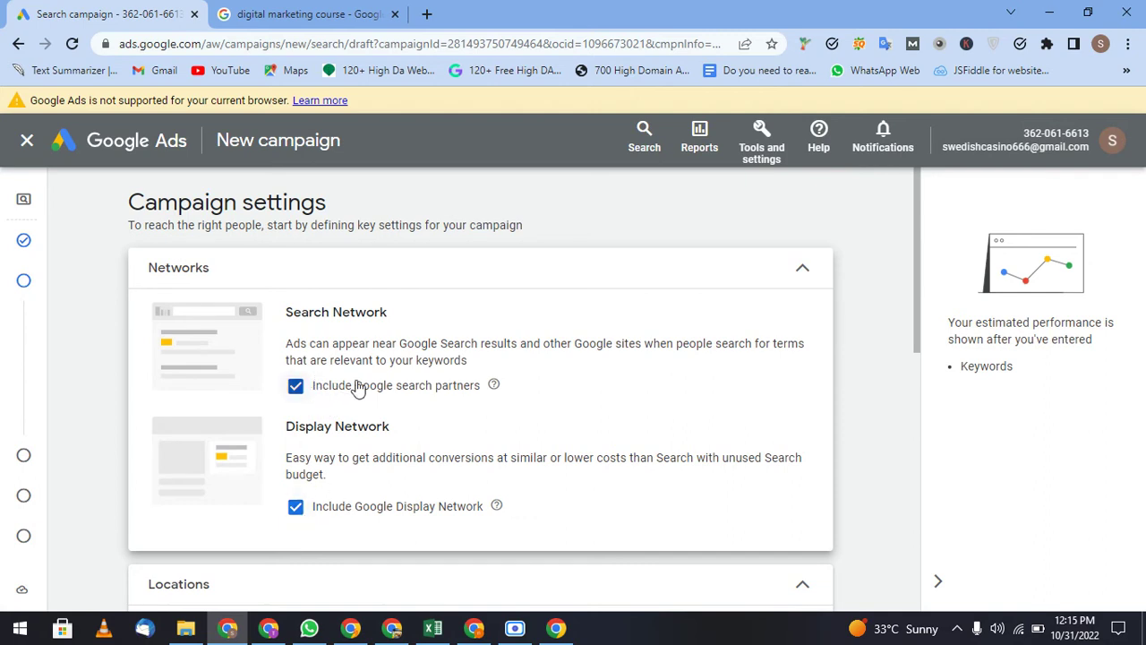
- Keep both networks included and set the campaign's target location to United Arab Emirates
{"action": "scroll", "coordinate": [357, 386], "scroll_direction": "down", "scroll_amount": 2}
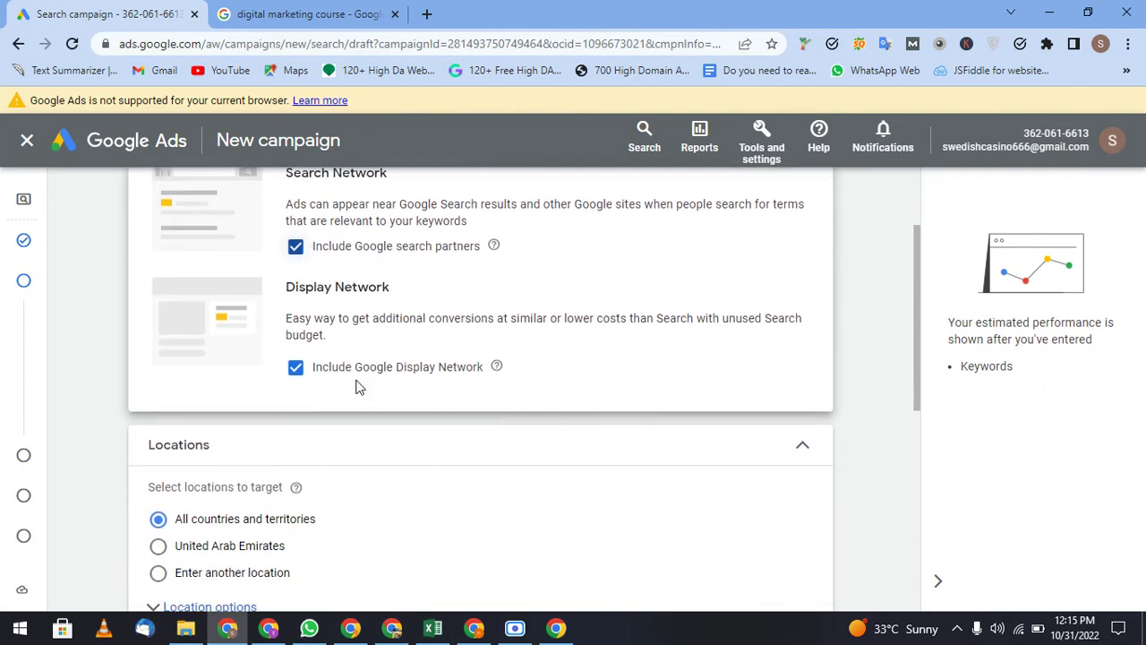
{"action": "scroll", "coordinate": [355, 390], "scroll_direction": "down", "scroll_amount": 1}
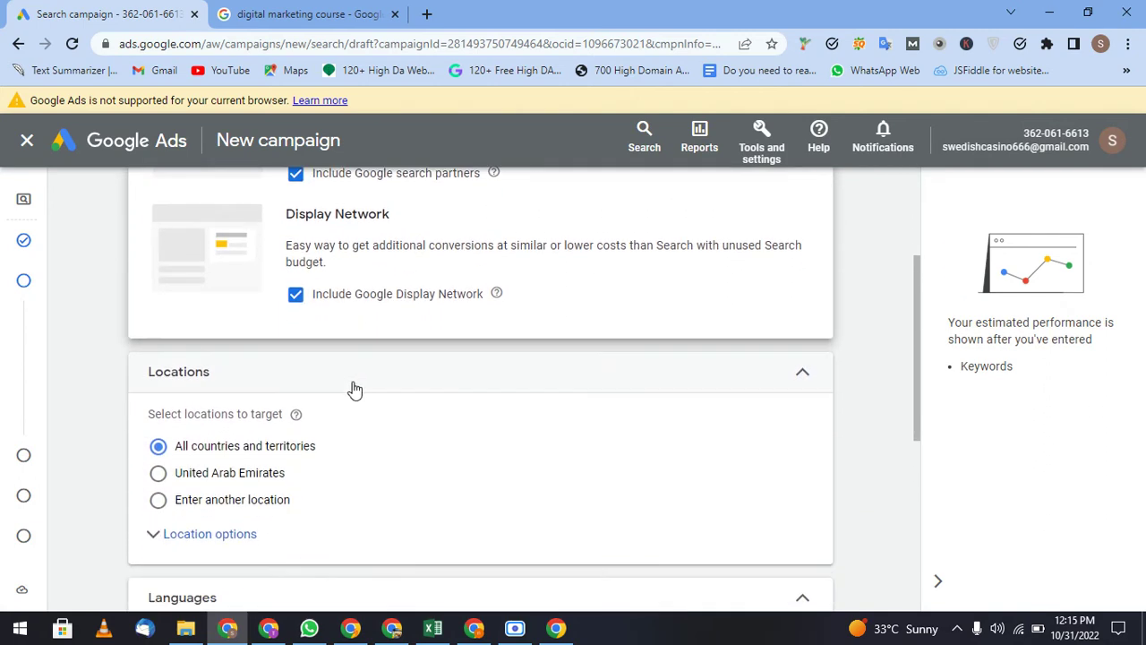
{"action": "left_click", "coordinate": [161, 476]}
{"action": "scroll", "coordinate": [340, 467], "scroll_direction": "down", "scroll_amount": 2}
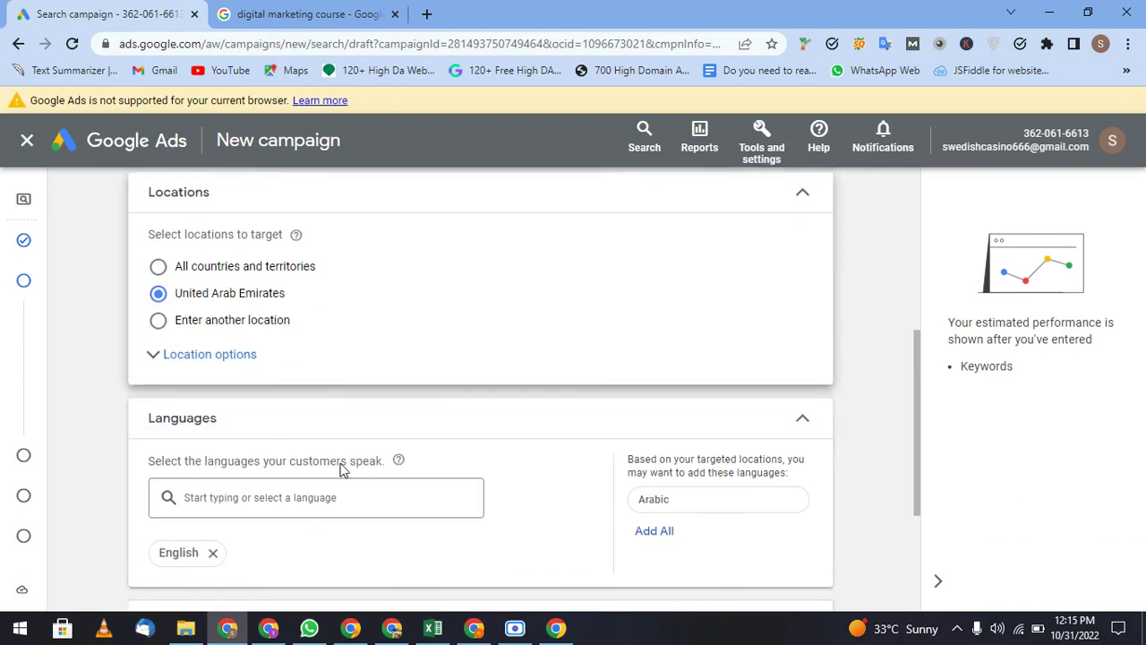
- Keep English as the campaign language, open the audience segments and search them for "luxury shoppers"
{"action": "scroll", "coordinate": [341, 467], "scroll_direction": "up", "scroll_amount": 4}
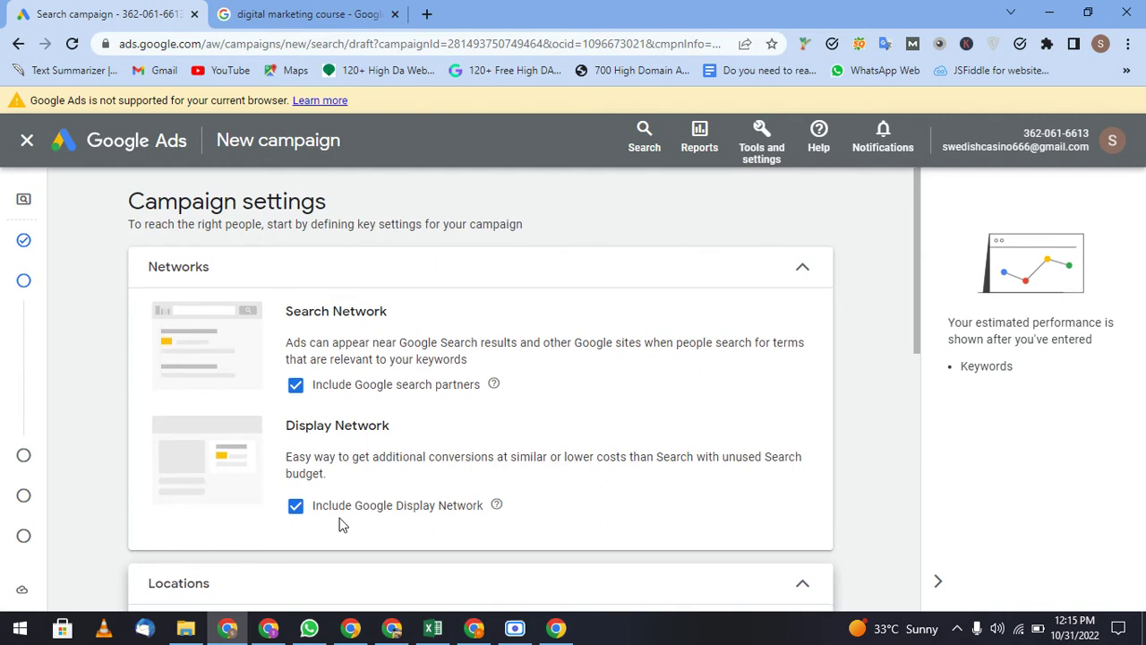
{"action": "scroll", "coordinate": [340, 525], "scroll_direction": "down", "scroll_amount": 2}
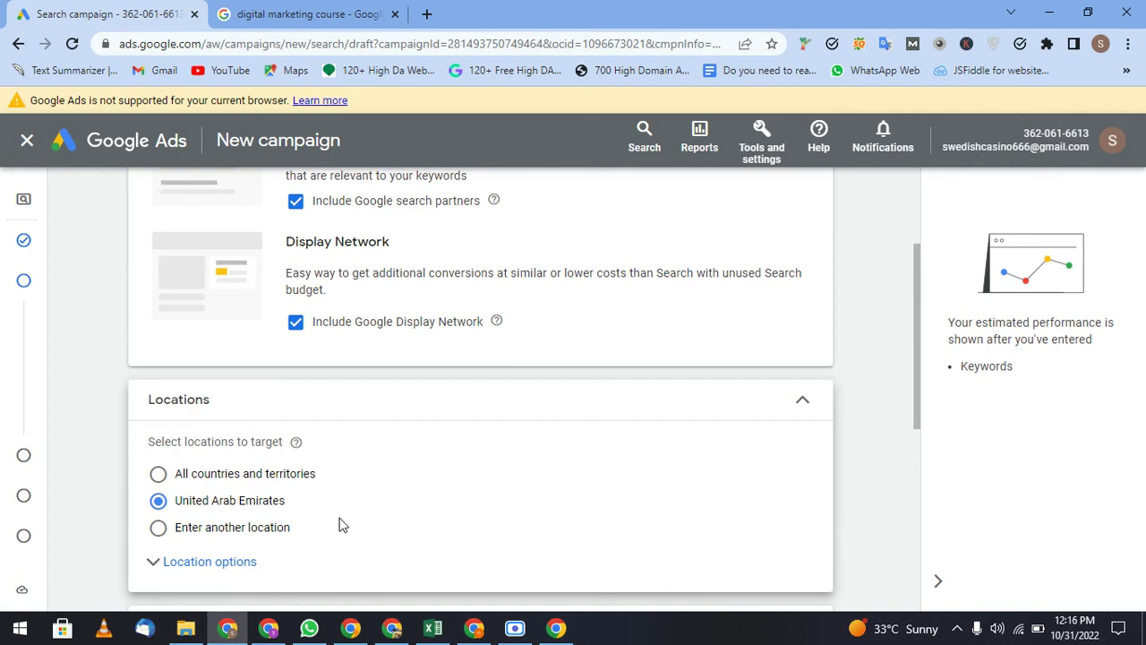
{"action": "scroll", "coordinate": [340, 525], "scroll_direction": "down", "scroll_amount": 3}
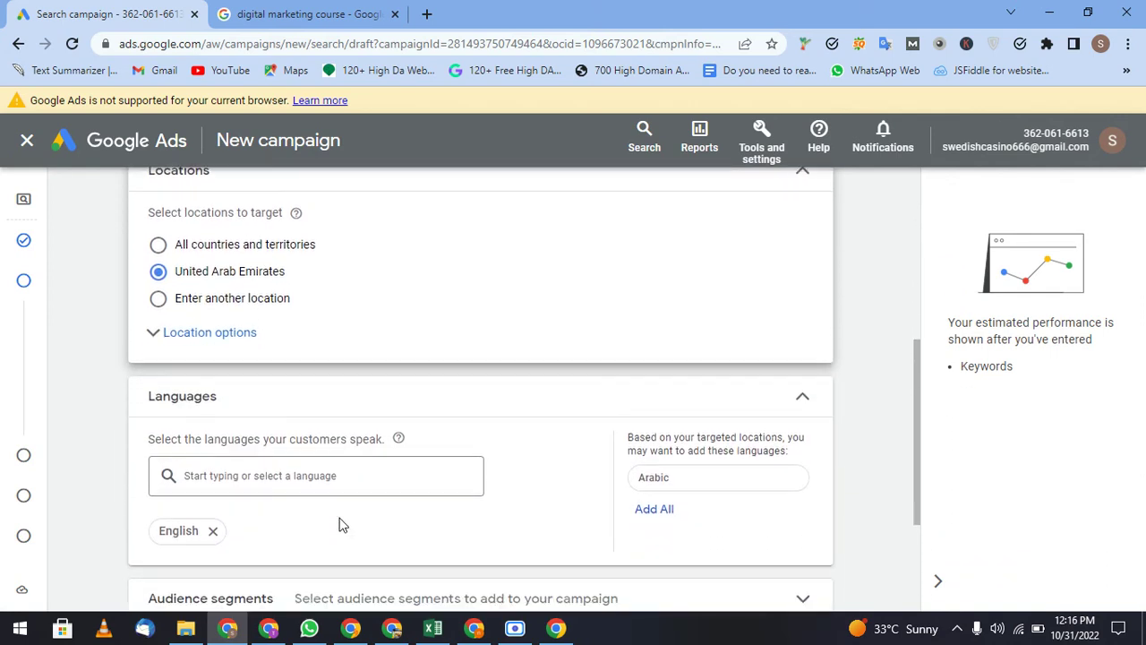
{"action": "scroll", "coordinate": [331, 488], "scroll_direction": "down", "scroll_amount": 1}
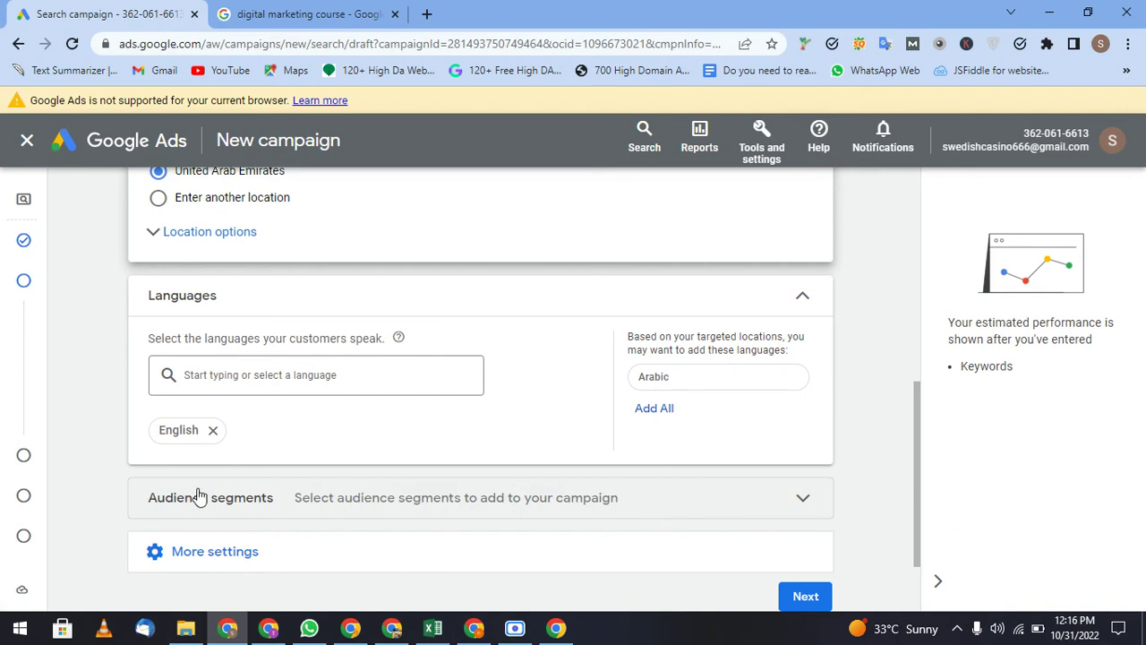
{"action": "left_click", "coordinate": [254, 506]}
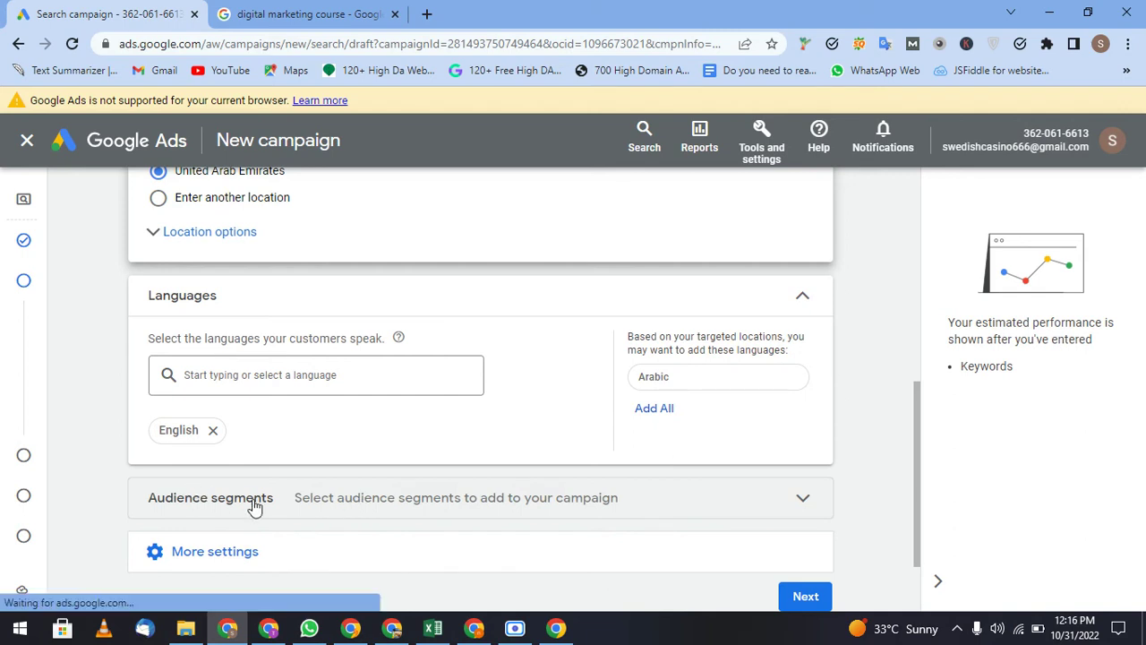
{"action": "scroll", "coordinate": [254, 506], "scroll_direction": "down", "scroll_amount": 4}
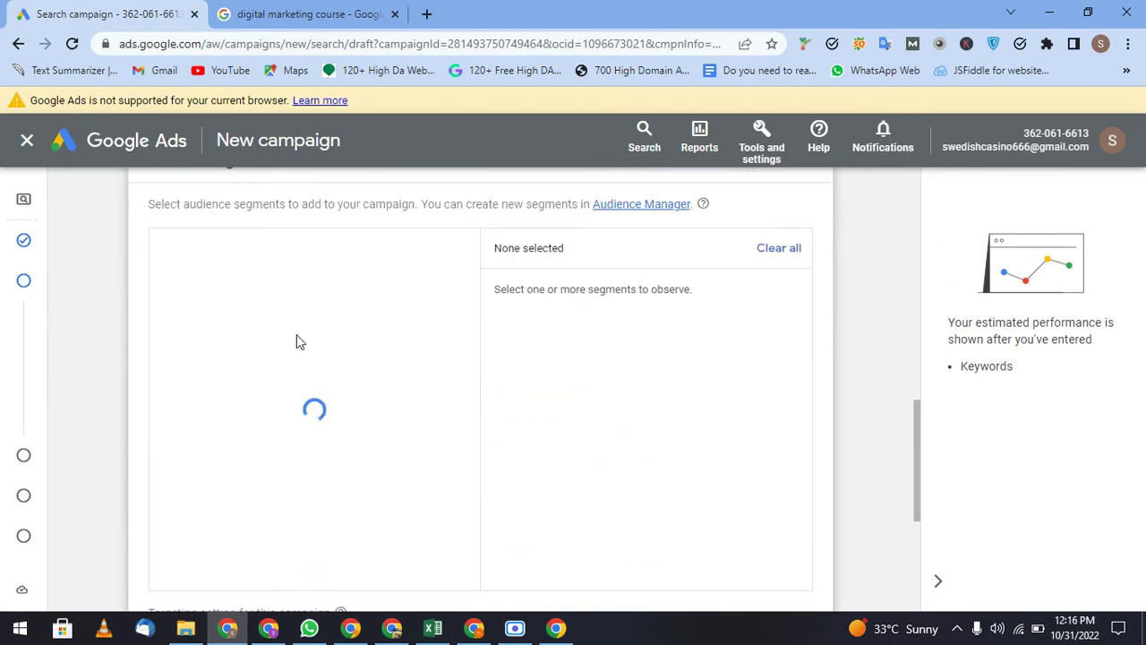
{"action": "left_click", "coordinate": [266, 294]}
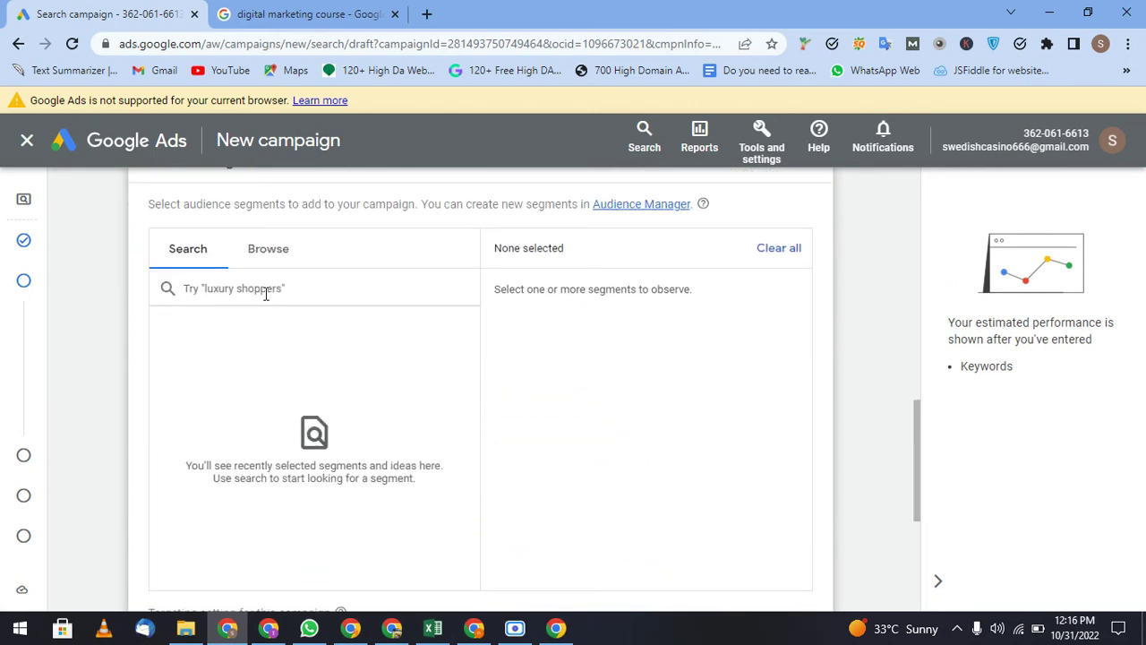
{"action": "type", "text": "luxury shoppers"}
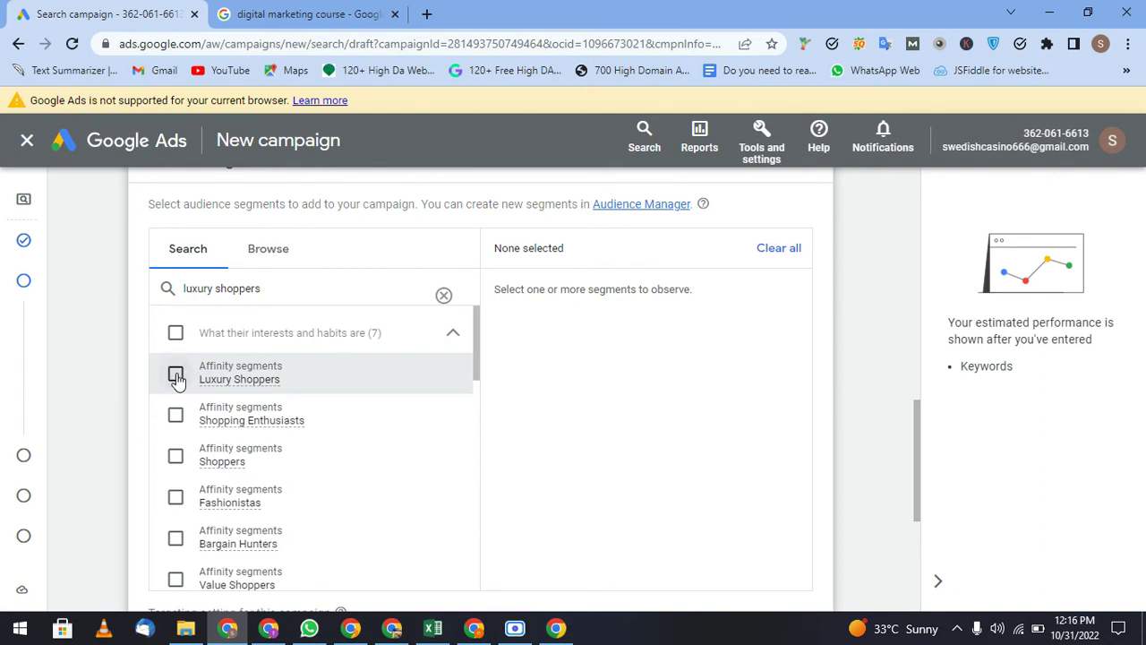
- Add the affinity segments Luxury Shoppers, Shopping Enthusiasts, Shoppers, Fashionistas, Bargain Hunters and Value Shoppers, leaving Business Travelers out
{"action": "left_click", "coordinate": [175, 374]}
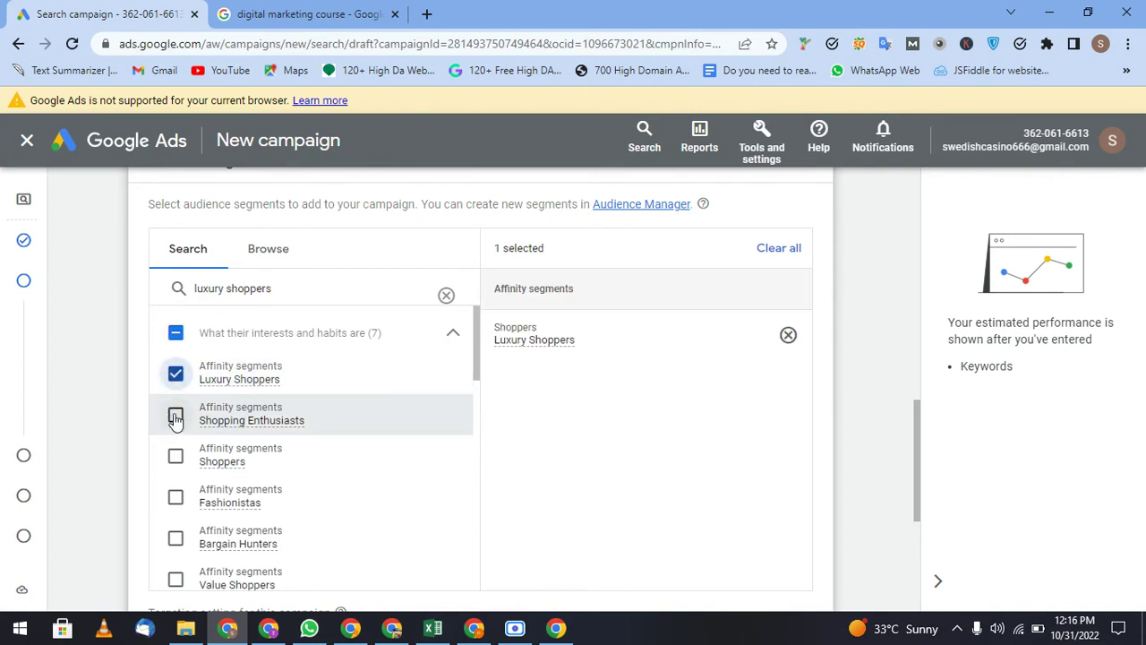
{"action": "left_click", "coordinate": [176, 416]}
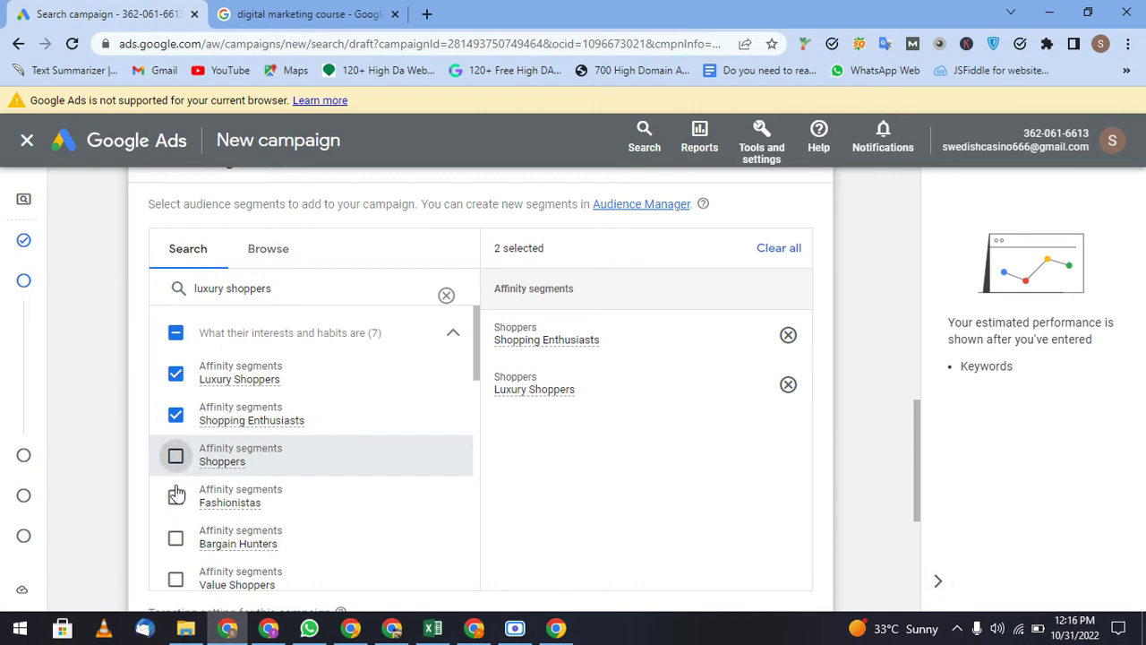
{"action": "left_click", "coordinate": [175, 456]}
{"action": "left_click", "coordinate": [175, 498]}
{"action": "scroll", "coordinate": [175, 500], "scroll_direction": "down", "scroll_amount": 1}
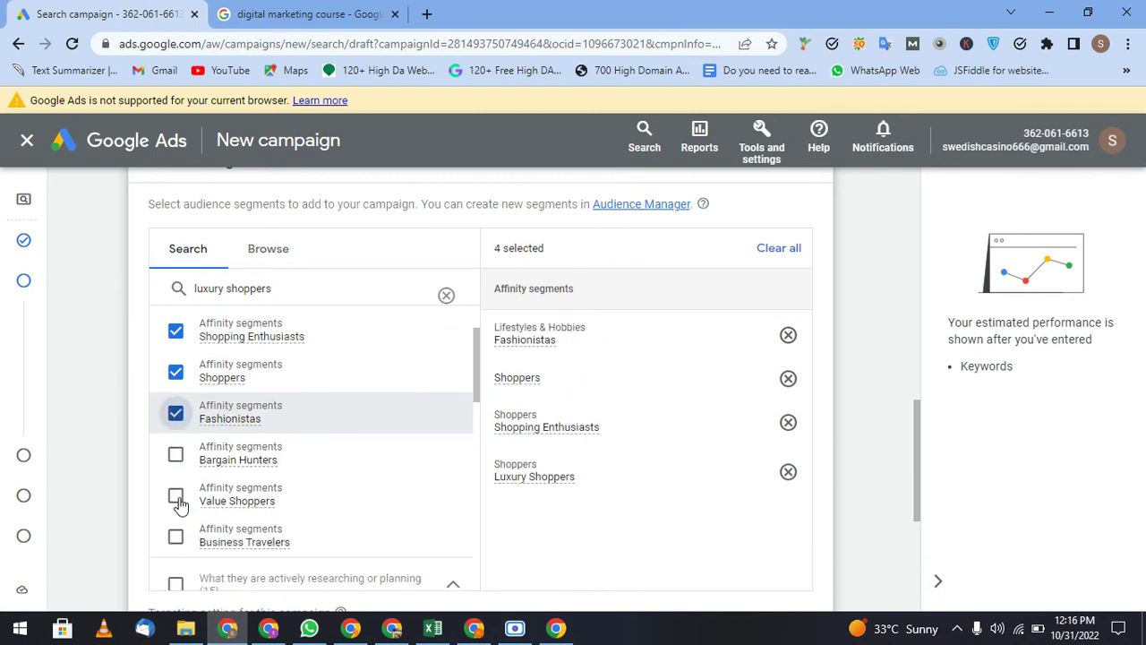
{"action": "left_click", "coordinate": [176, 454]}
{"action": "left_click", "coordinate": [175, 496]}
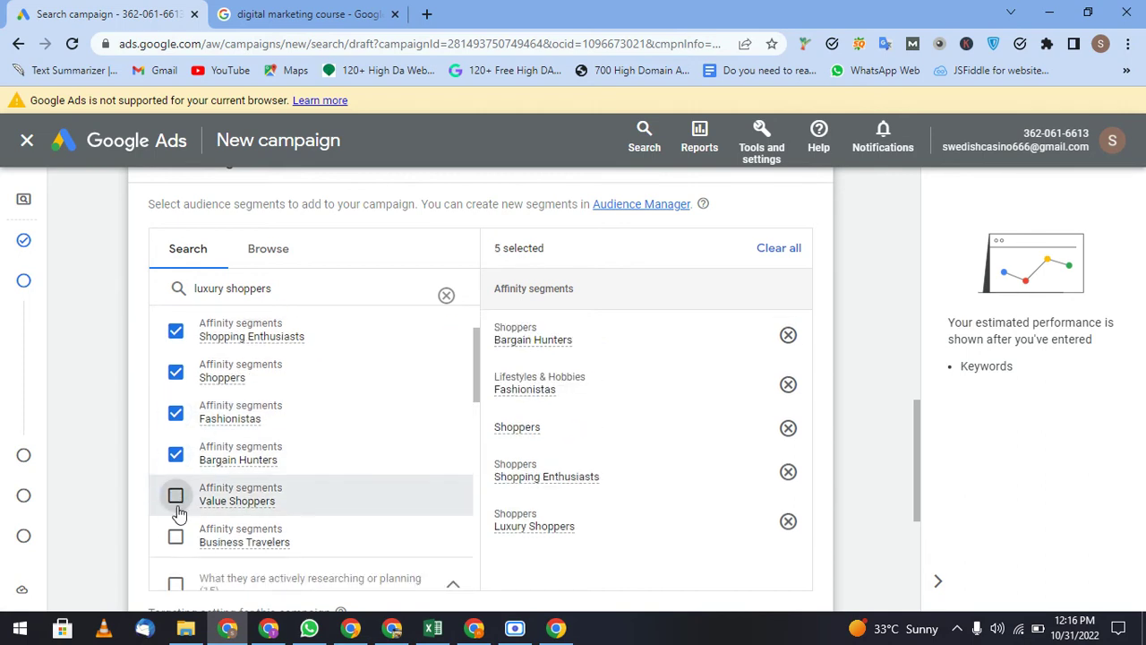
{"action": "left_click", "coordinate": [177, 533]}
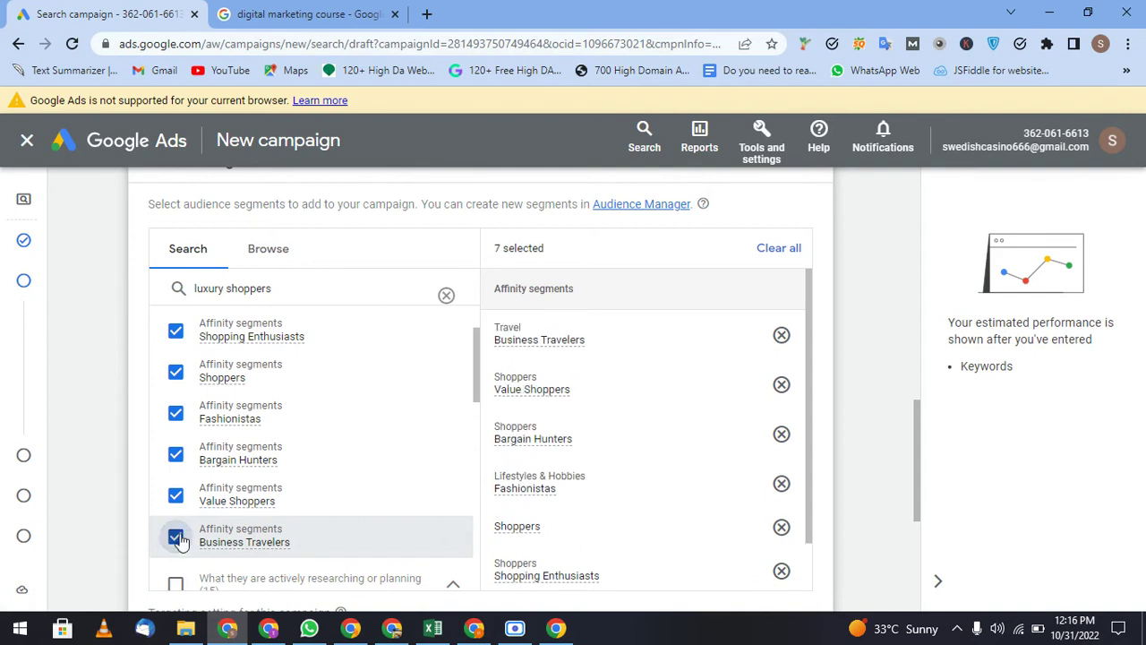
{"action": "left_click", "coordinate": [177, 537]}
{"action": "scroll", "coordinate": [182, 490], "scroll_direction": "down", "scroll_amount": 1}
{"action": "scroll", "coordinate": [180, 484], "scroll_direction": "down", "scroll_amount": 1}
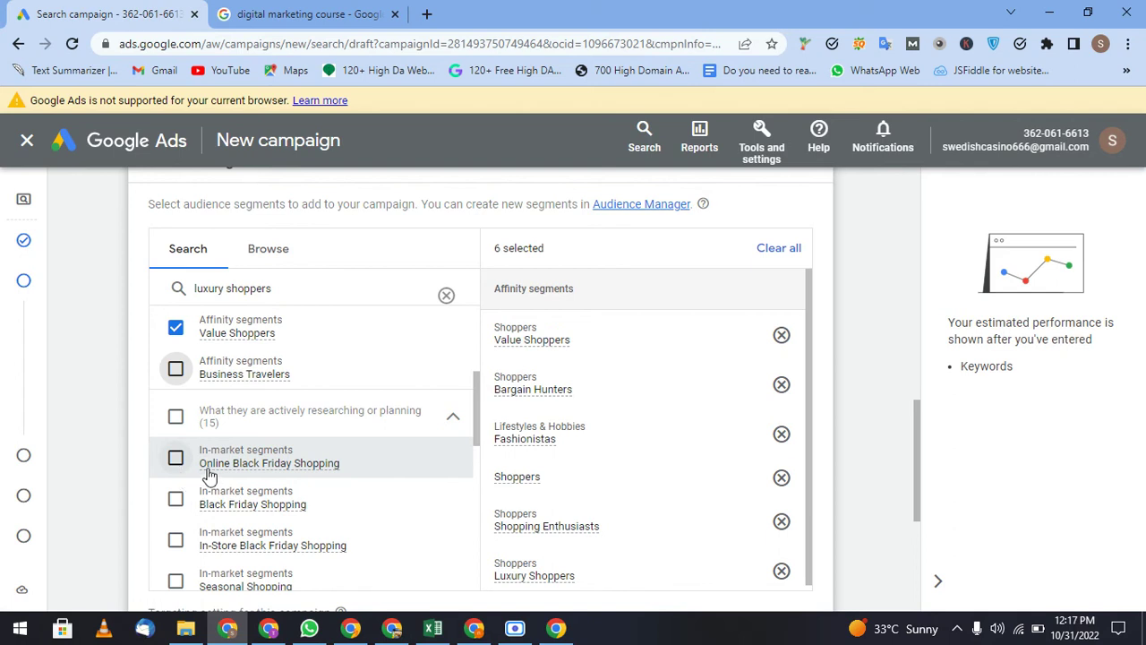
- Keep the audience targeting setting on Observation and continue to the keywords and ads settings
{"action": "left_click_drag", "start_coordinate": [296, 287], "coordinate": [186, 289]}
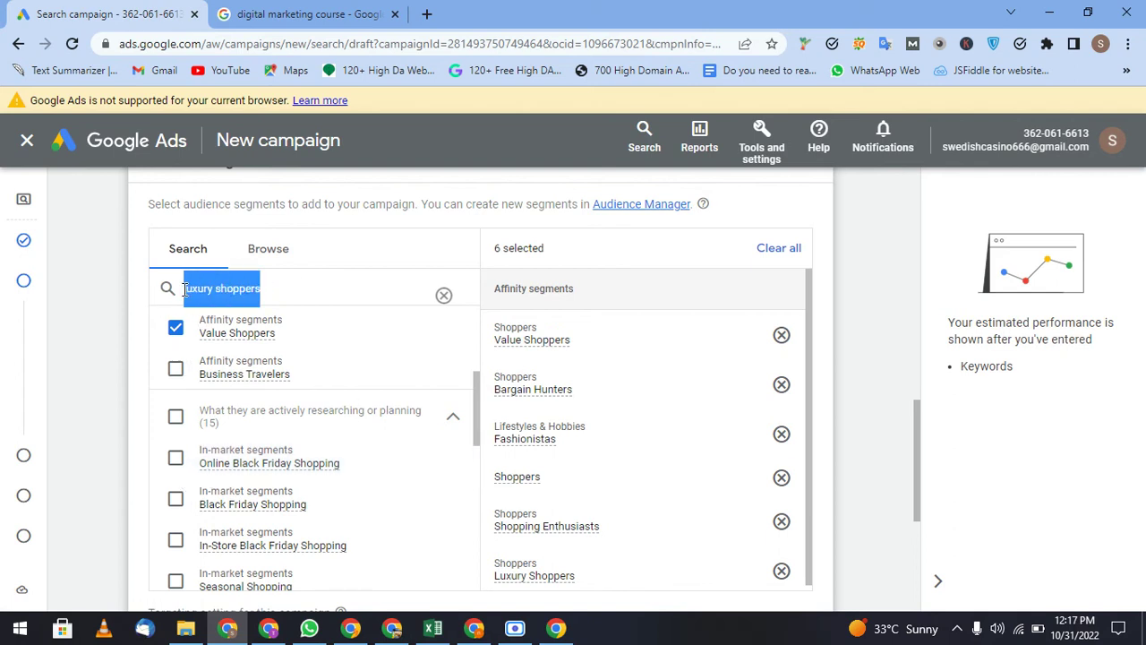
{"action": "scroll", "coordinate": [184, 287], "scroll_direction": "up", "scroll_amount": 1}
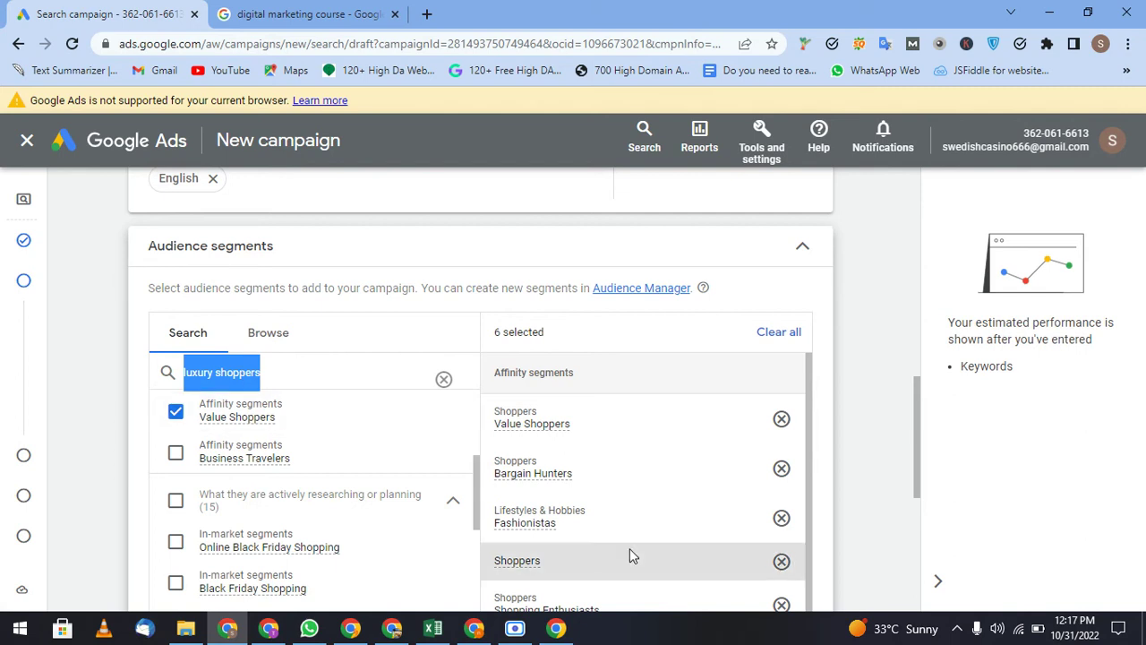
{"action": "scroll", "coordinate": [881, 509], "scroll_direction": "down", "scroll_amount": 5}
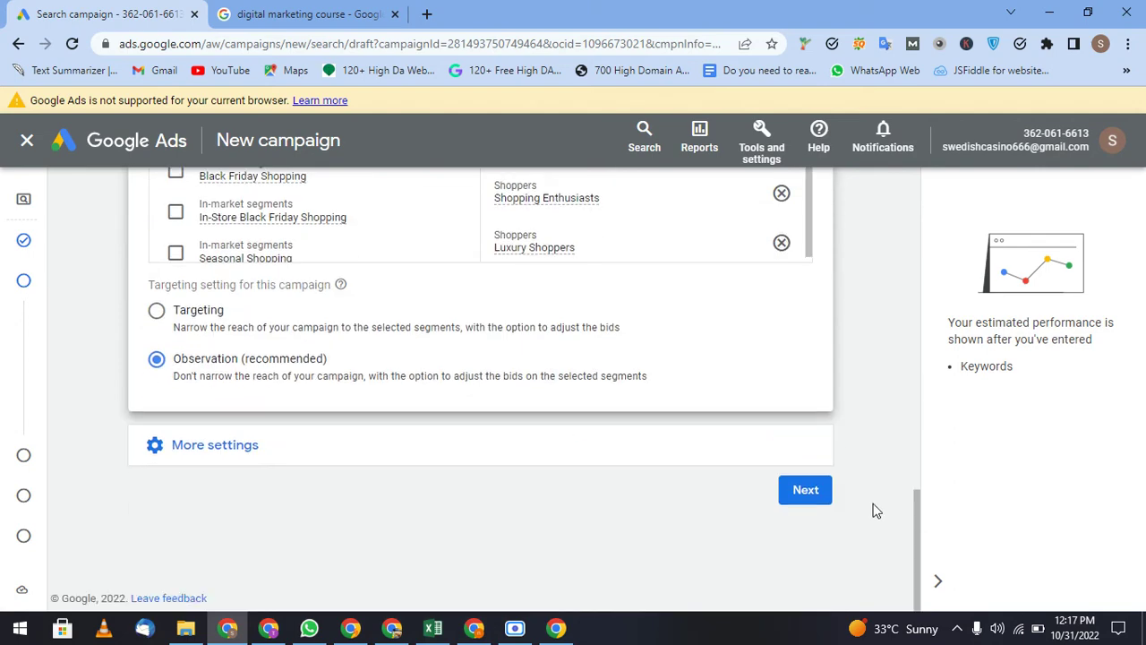
{"action": "left_click", "coordinate": [794, 498]}
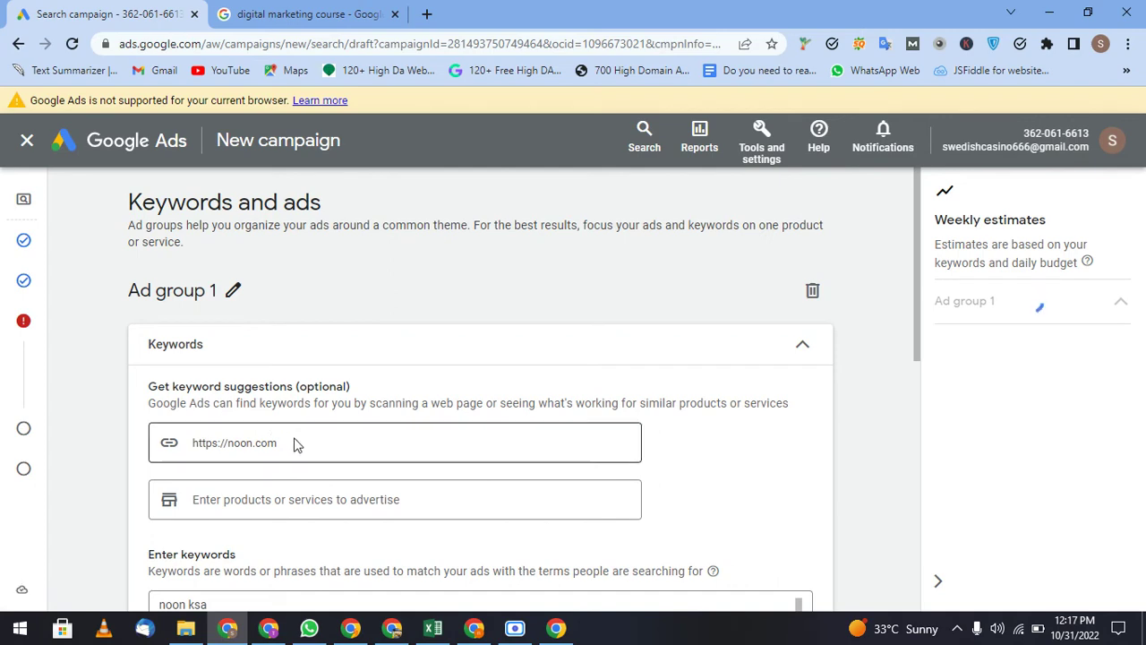
{"action": "scroll", "coordinate": [221, 390], "scroll_direction": "down", "scroll_amount": 1}
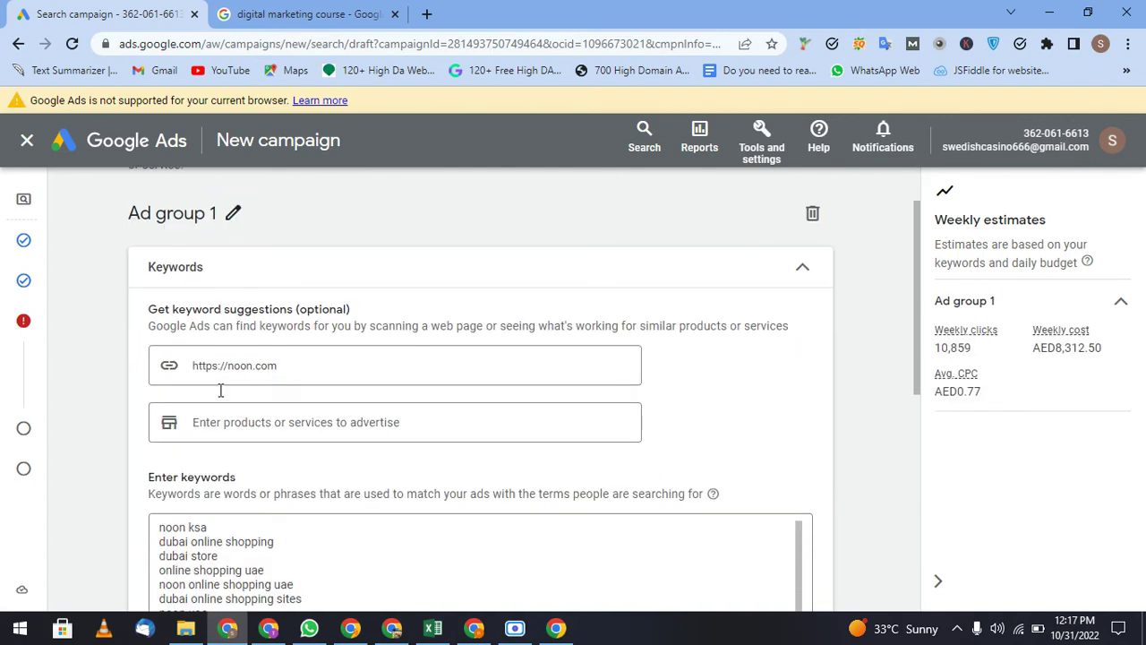
{"action": "scroll", "coordinate": [220, 391], "scroll_direction": "down", "scroll_amount": 1}
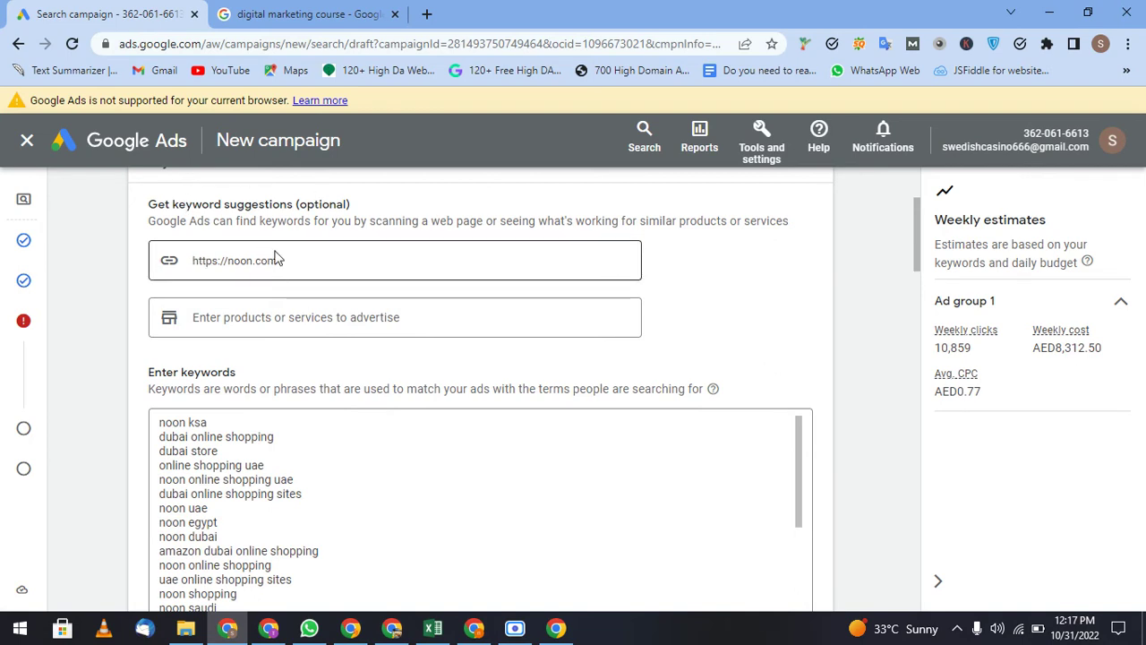
{"action": "left_click", "coordinate": [333, 521]}
{"action": "scroll", "coordinate": [333, 521], "scroll_direction": "down", "scroll_amount": 10}
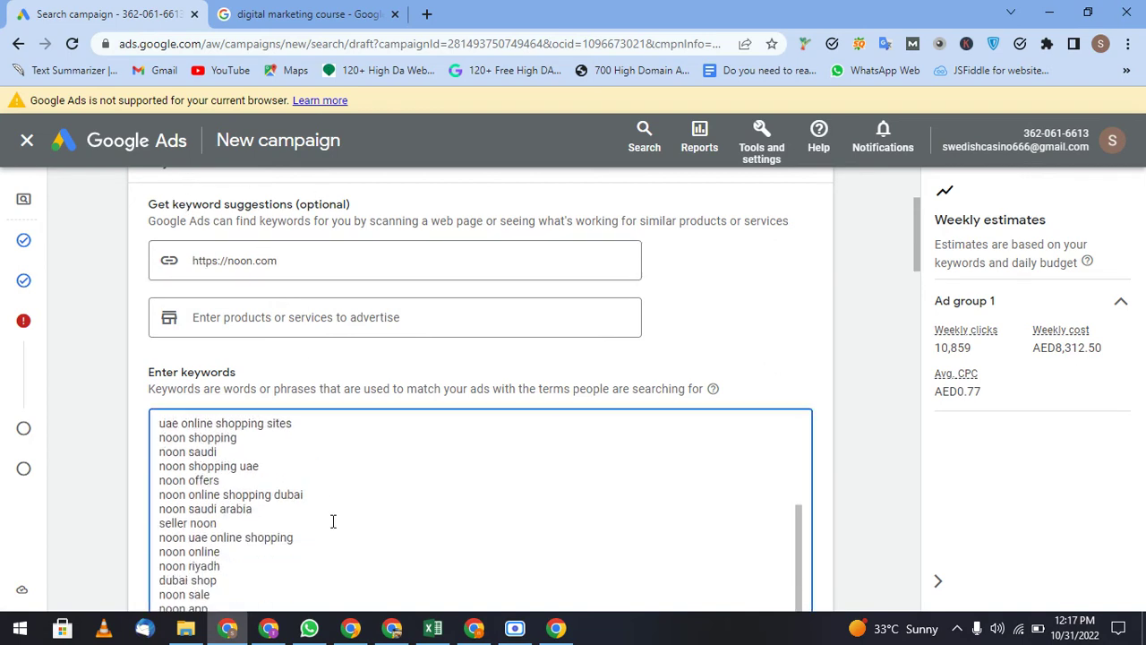
{"action": "scroll", "coordinate": [333, 521], "scroll_direction": "up", "scroll_amount": 8}
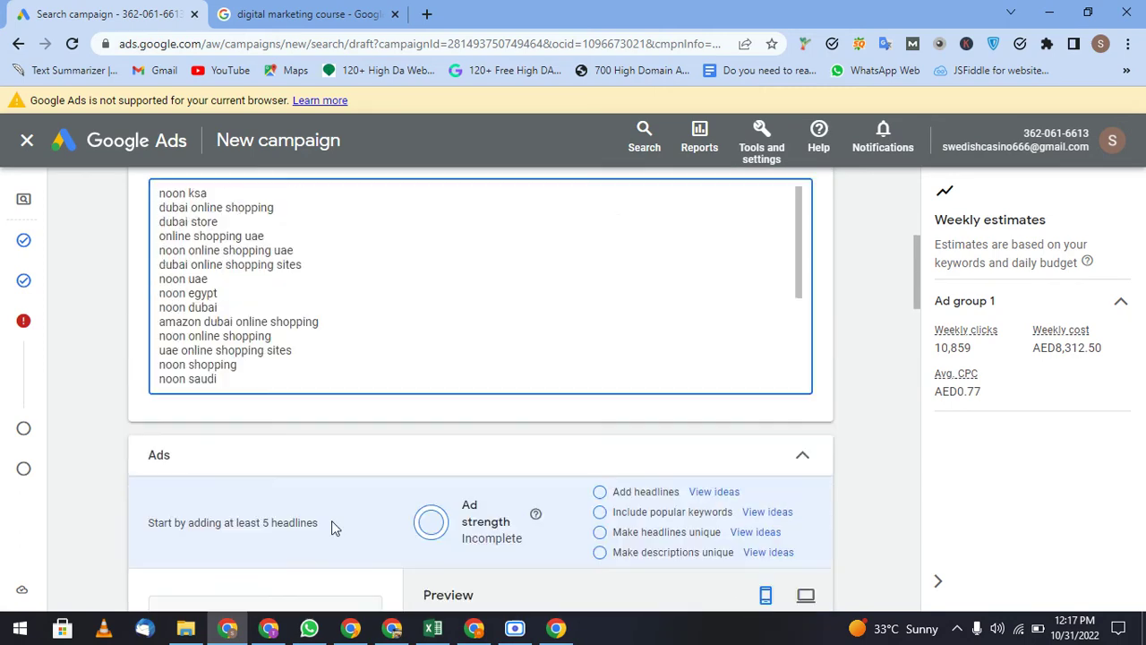
{"action": "scroll", "coordinate": [328, 513], "scroll_direction": "down", "scroll_amount": 2}
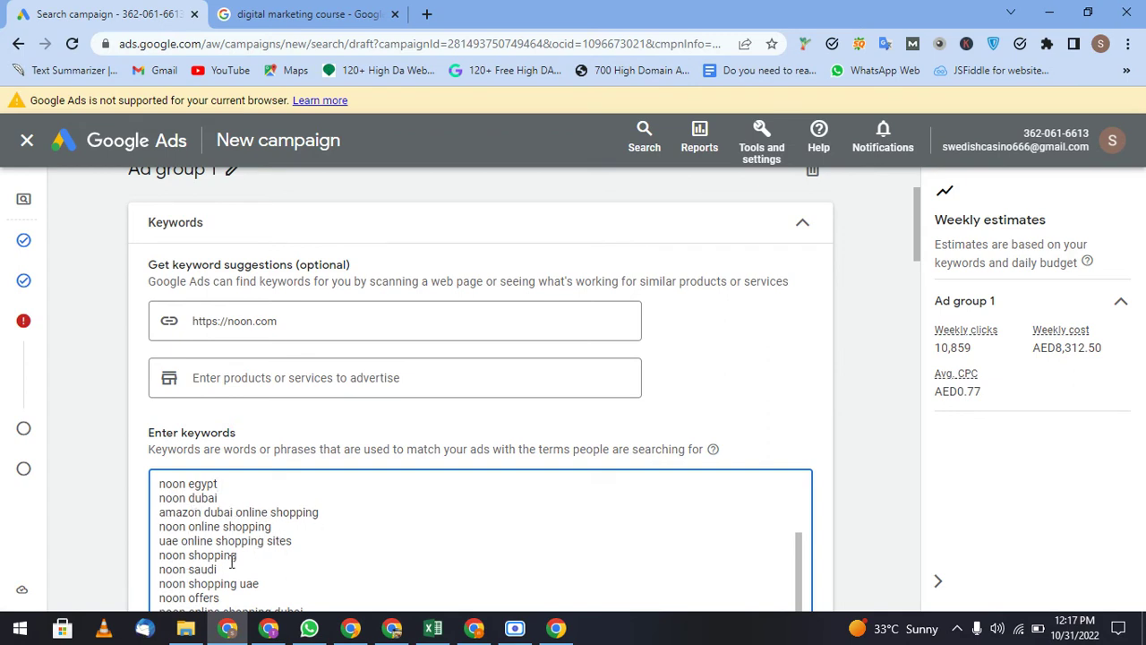
{"action": "scroll", "coordinate": [282, 578], "scroll_direction": "down", "scroll_amount": 1}
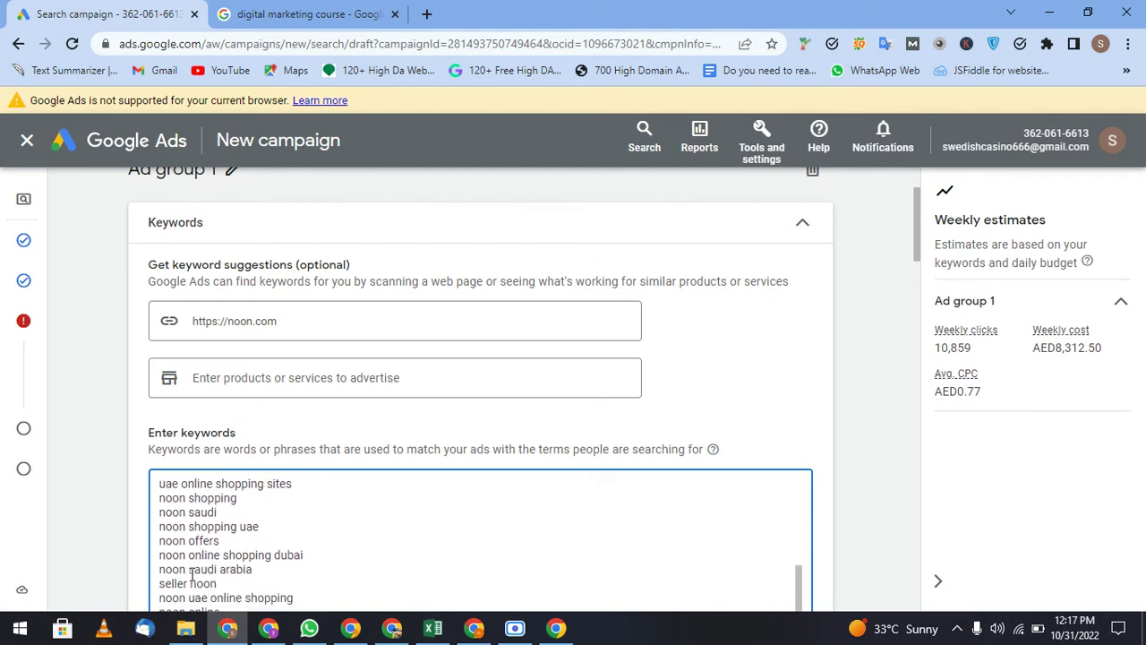
{"action": "left_click", "coordinate": [325, 567]}
{"action": "key", "text": "ctrl+a"}
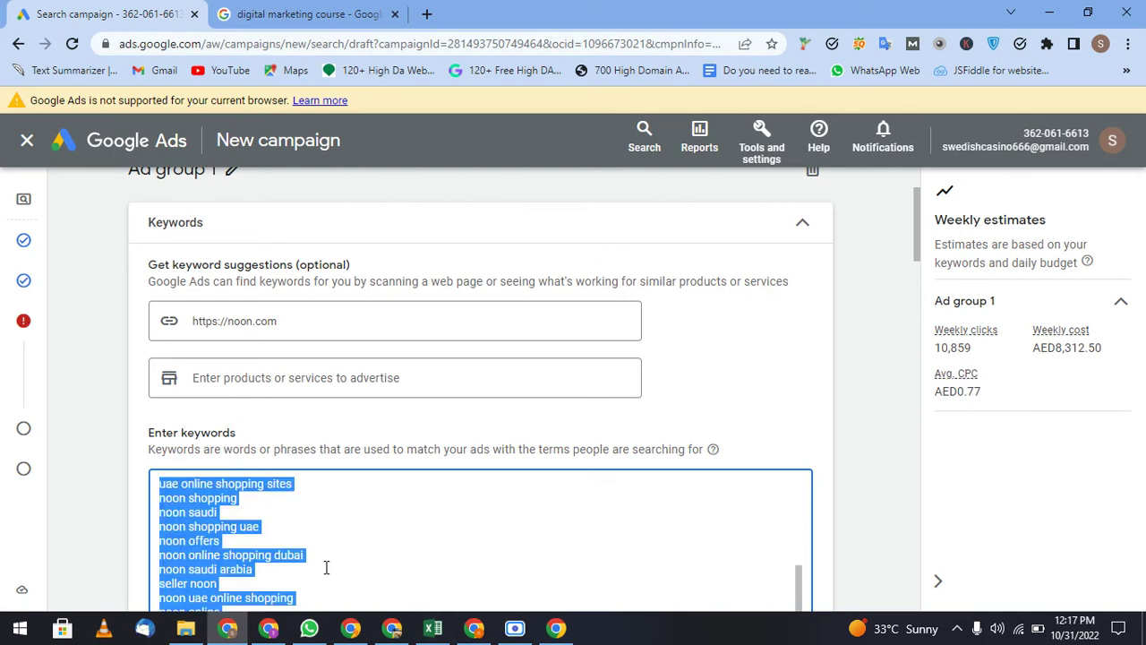
{"action": "key", "text": "BackSpace"}
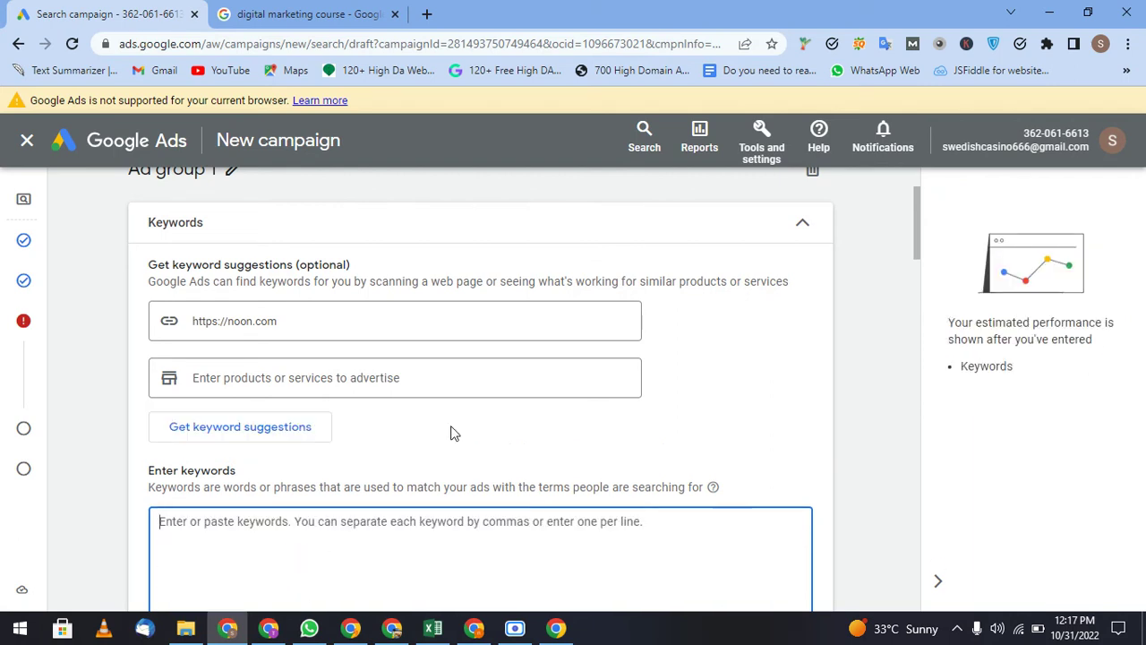
- Enter the keywords "online shopping uae", "noon biggest sale", "noon offers in dubai" and "online shopping", one per line
{"action": "scroll", "coordinate": [451, 433], "scroll_direction": "down", "scroll_amount": 2}
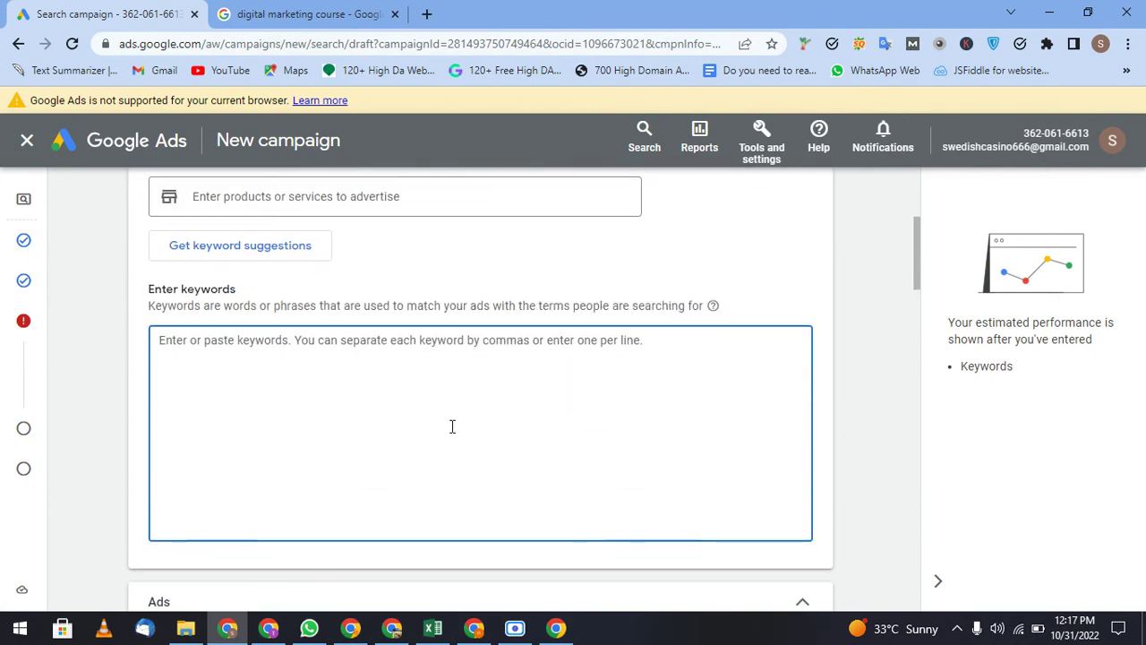
{"action": "type", "text": "onl"}
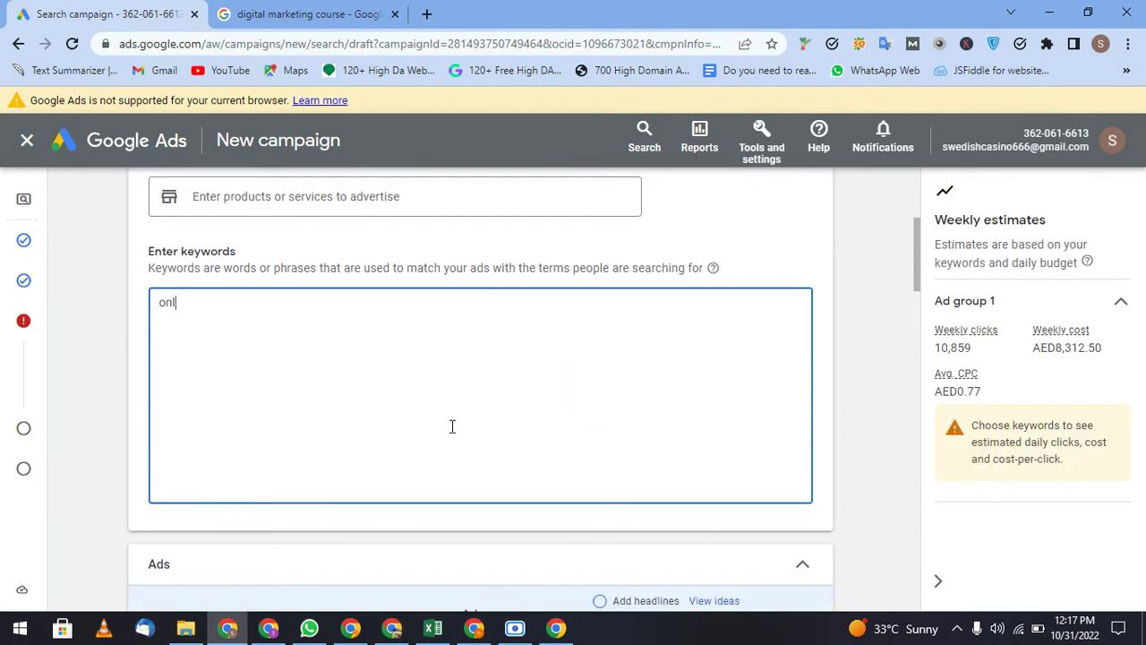
{"action": "type", "text": "ine shoppo"}
{"action": "key", "text": "BackSpace"}
{"action": "type", "text": "ing uae"}
{"action": "key", "text": "Return"}
{"action": "type", "text": "noon biggest "}
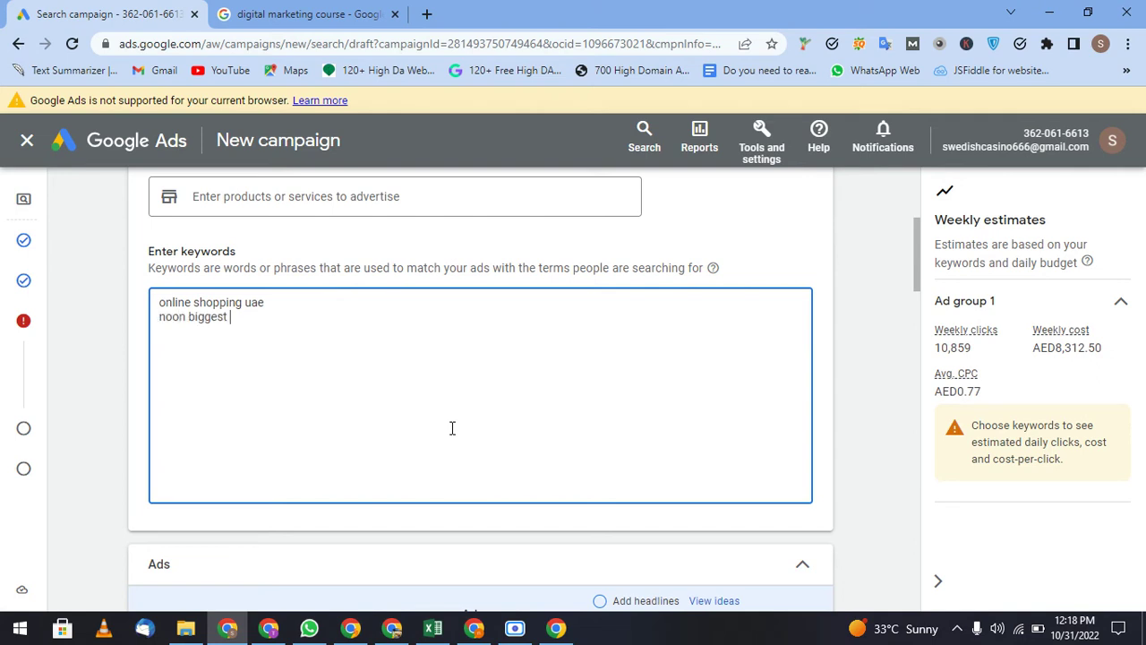
{"action": "type", "text": "sale"}
{"action": "key", "text": "Return"}
{"action": "type", "text": "noon offers in d"}
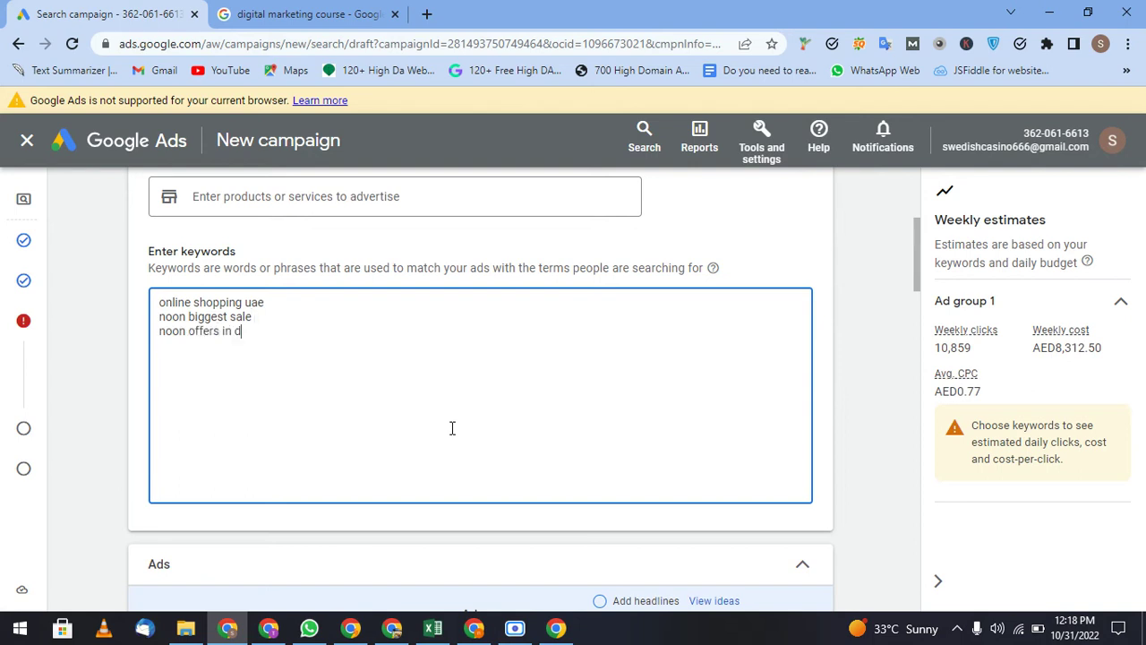
{"action": "type", "text": "ubai"}
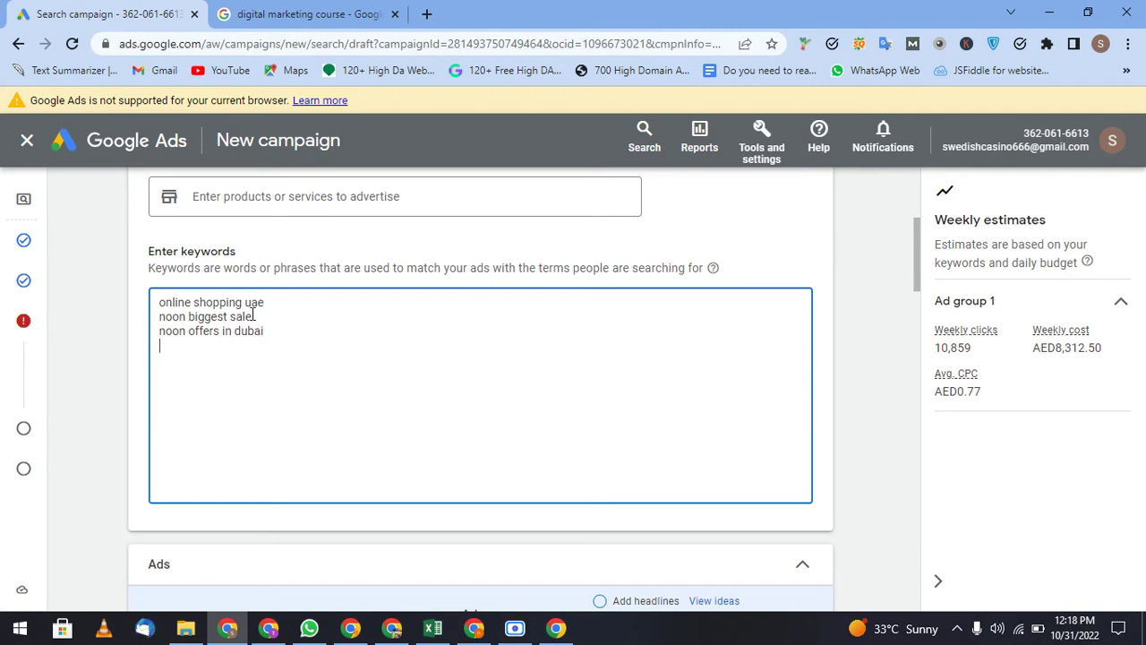
{"action": "type", "text": "online shoppin"}
{"action": "type", "text": "g"}
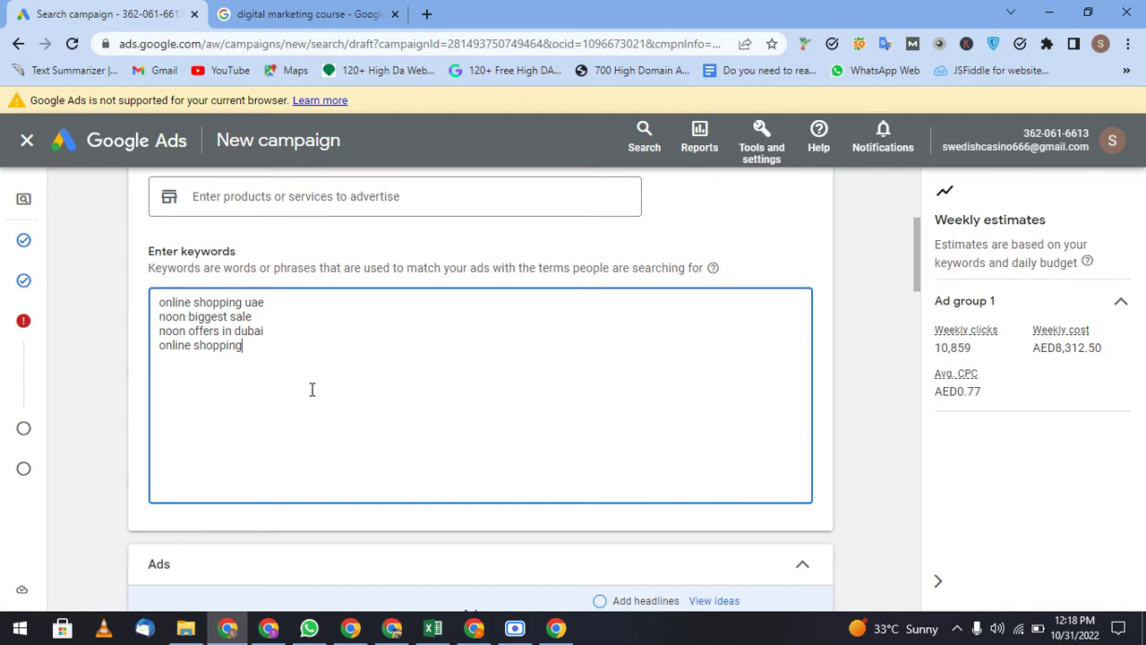
{"action": "scroll", "coordinate": [311, 389], "scroll_direction": "down", "scroll_amount": 1}
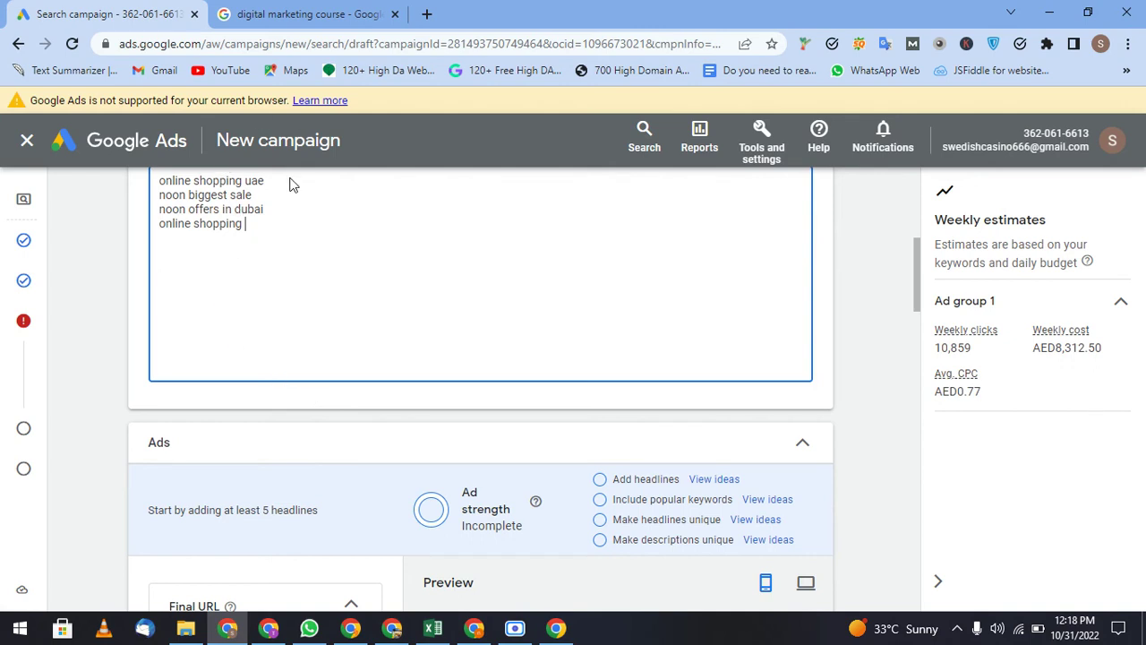
- Load google.com in the browser tab holding the "digital marketing course" search
{"action": "left_click", "coordinate": [283, 13]}
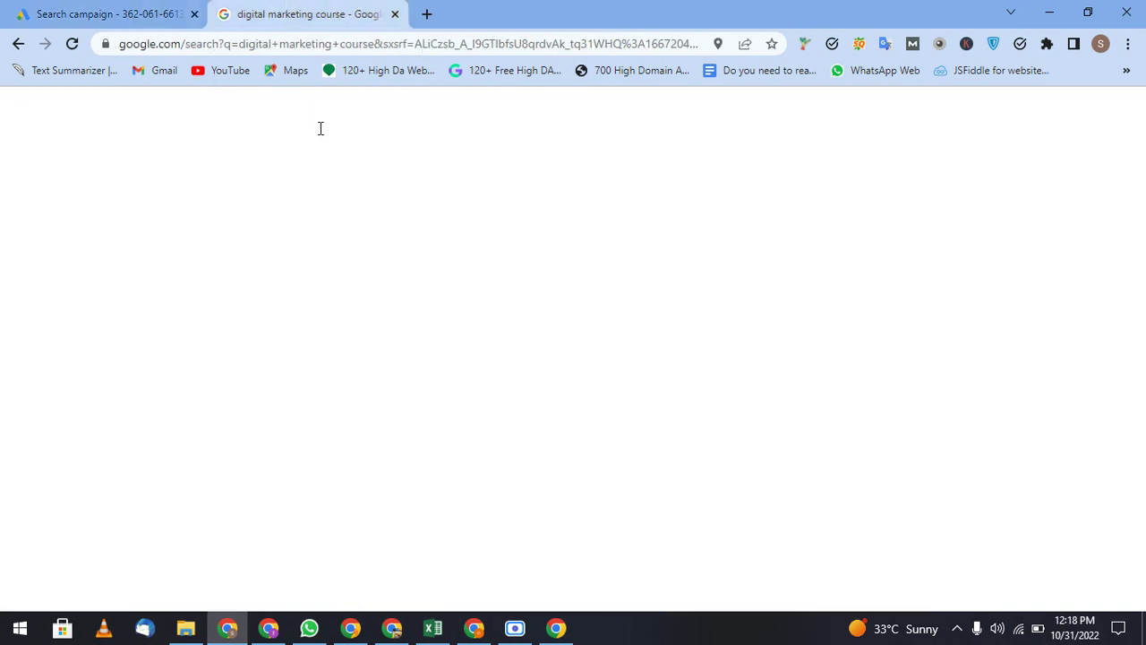
{"action": "left_click", "coordinate": [323, 43]}
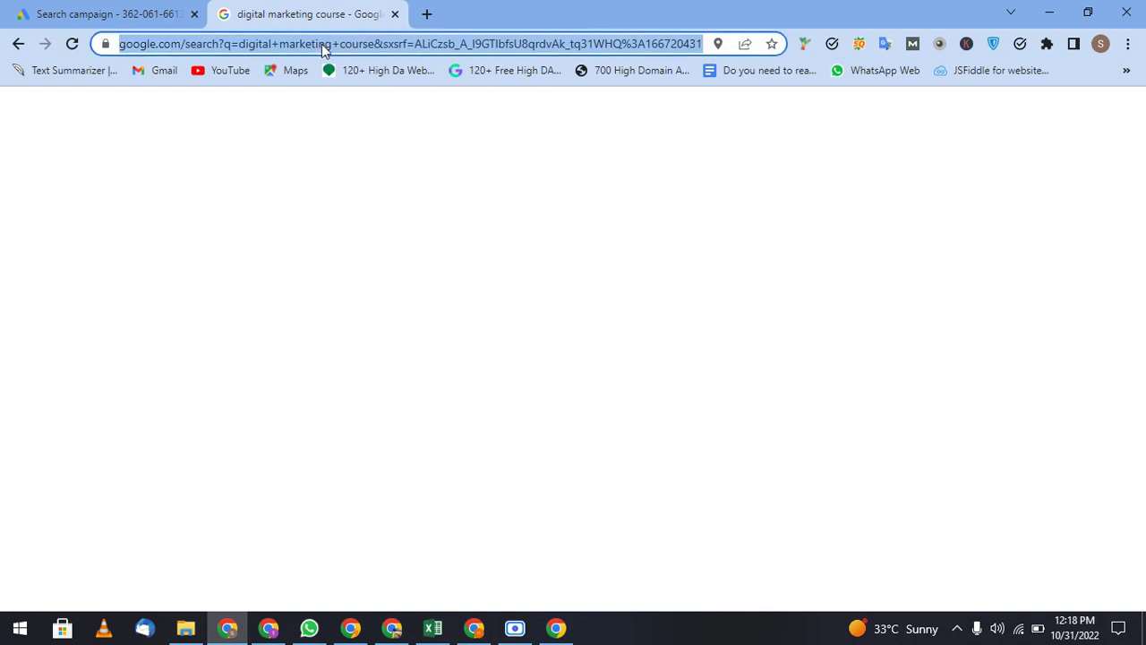
{"action": "type", "text": "google."}
{"action": "key", "text": "Return"}
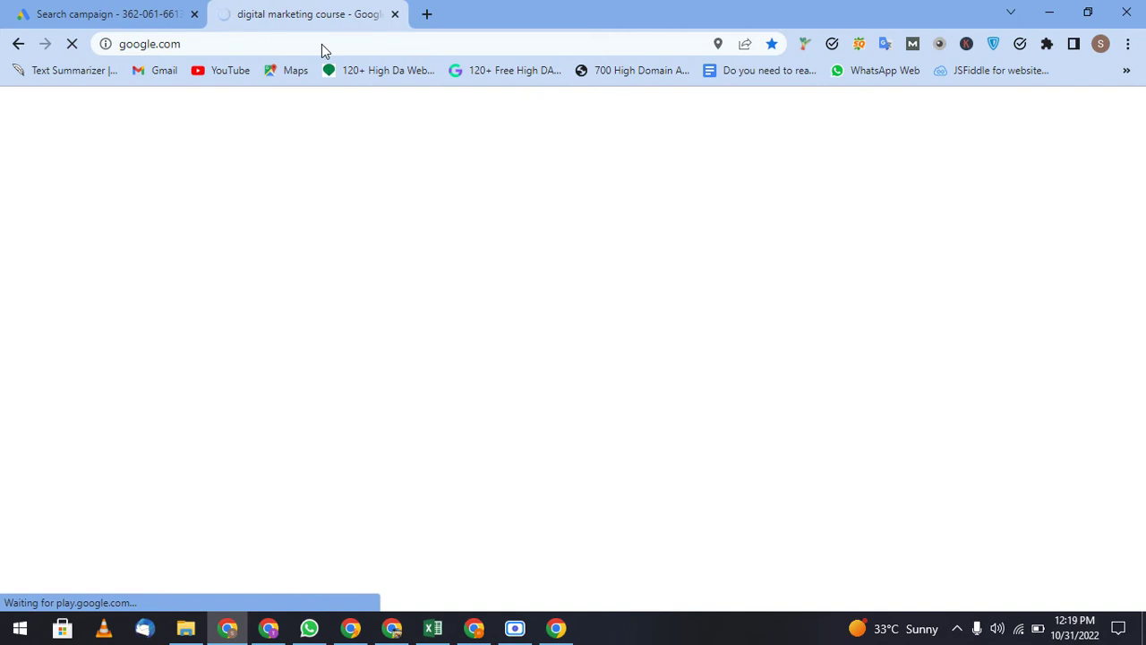
{"action": "left_click", "coordinate": [139, 8]}
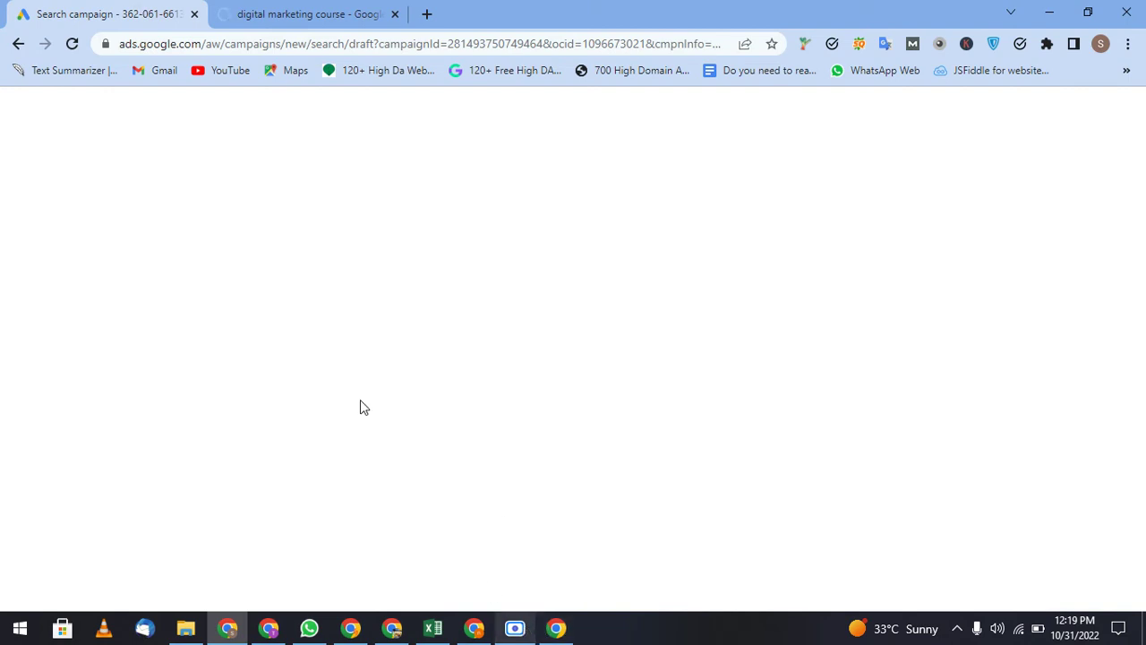
{"action": "left_click", "coordinate": [286, 10]}
{"action": "left_click", "coordinate": [152, 7]}
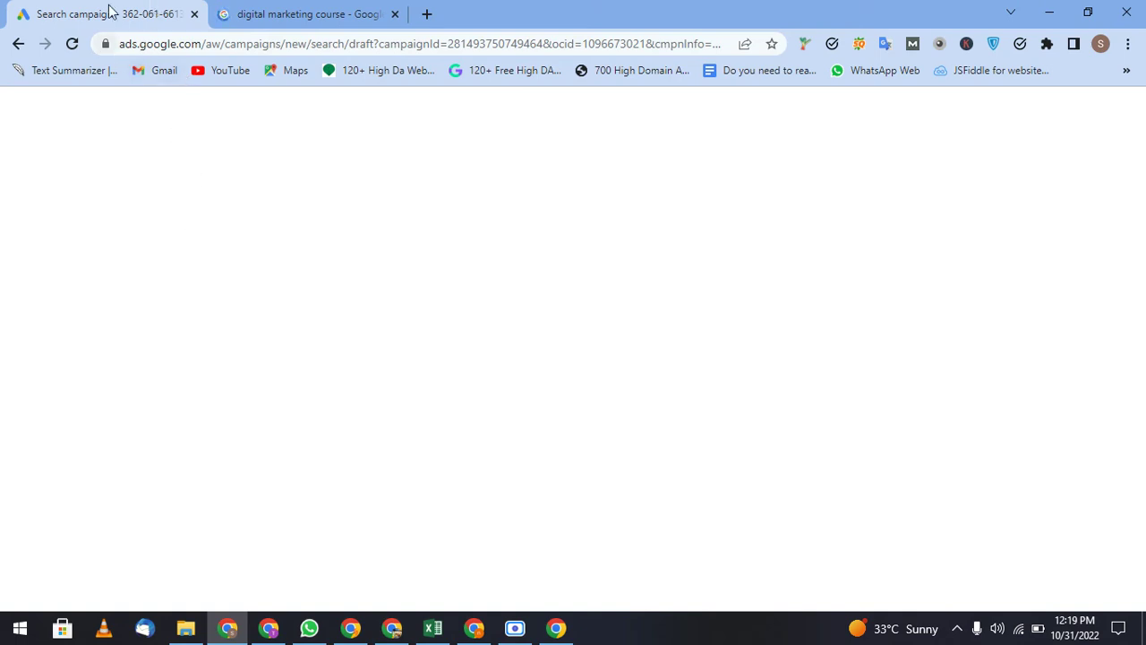
{"action": "left_click", "coordinate": [320, 7]}
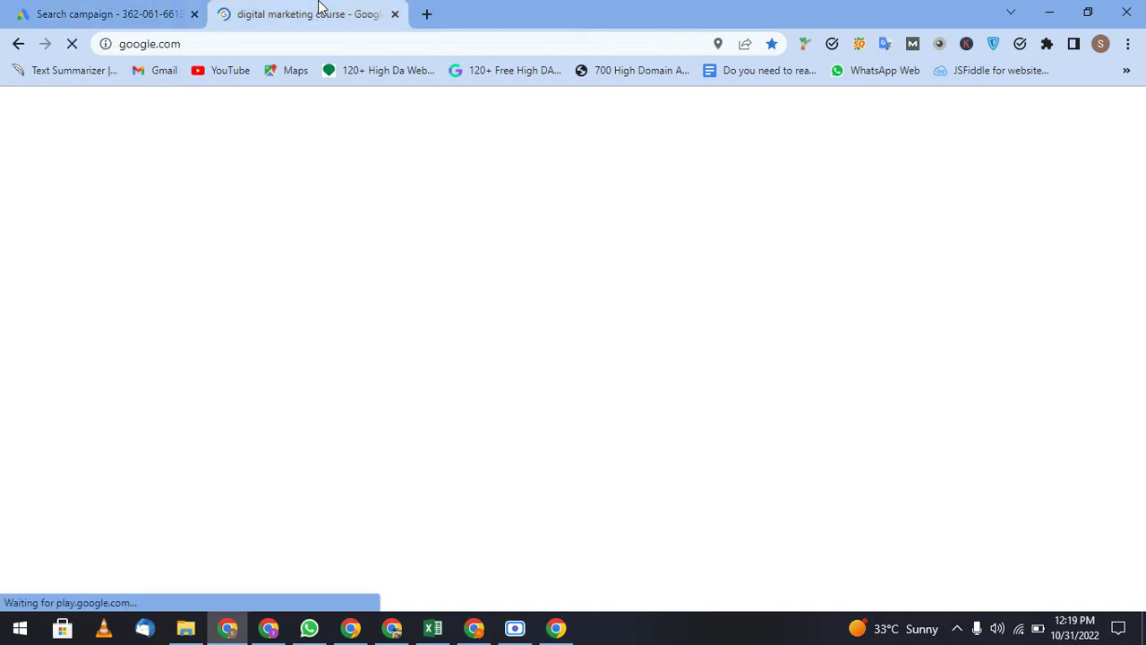
{"action": "left_click", "coordinate": [1022, 626]}
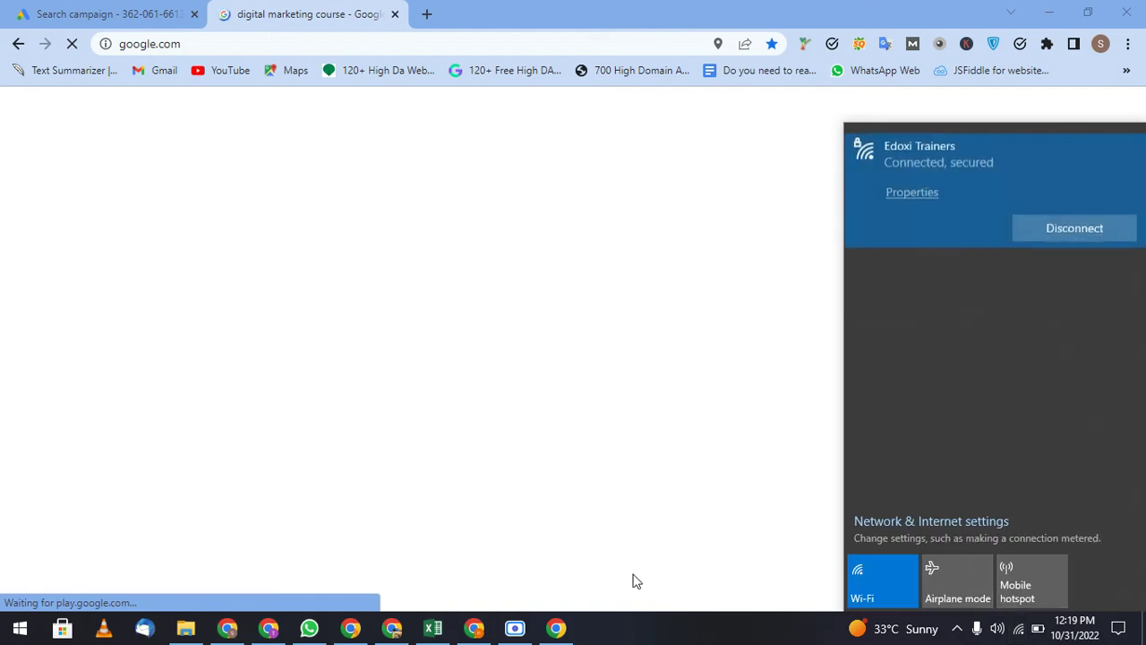
{"action": "left_click", "coordinate": [531, 633]}
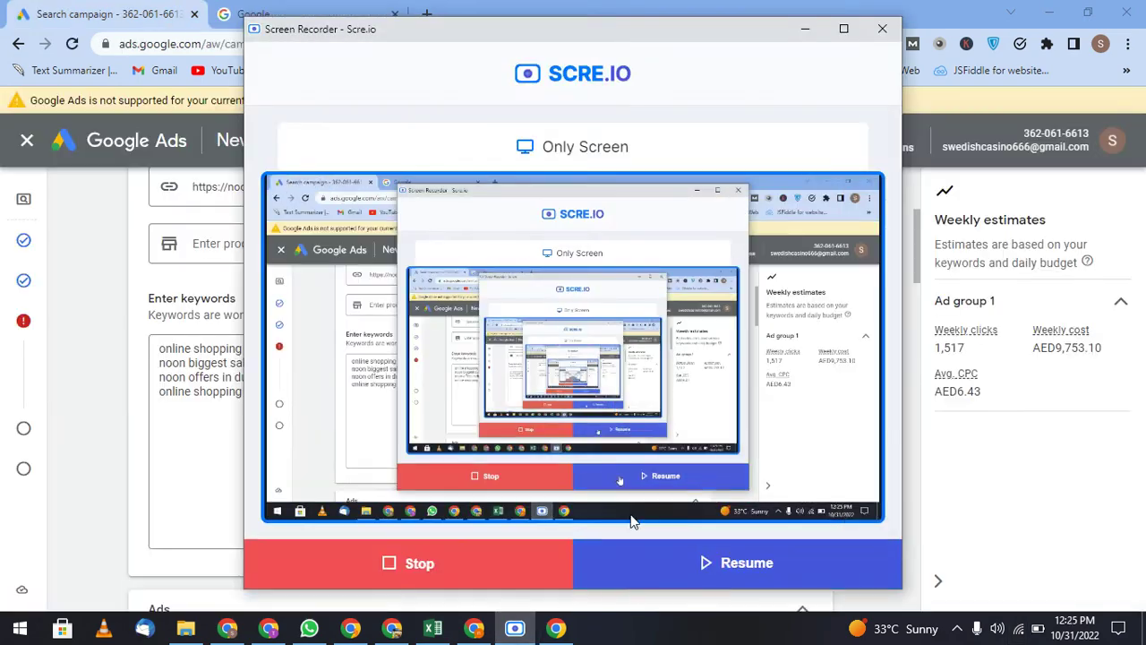
{"action": "left_click", "coordinate": [807, 31]}
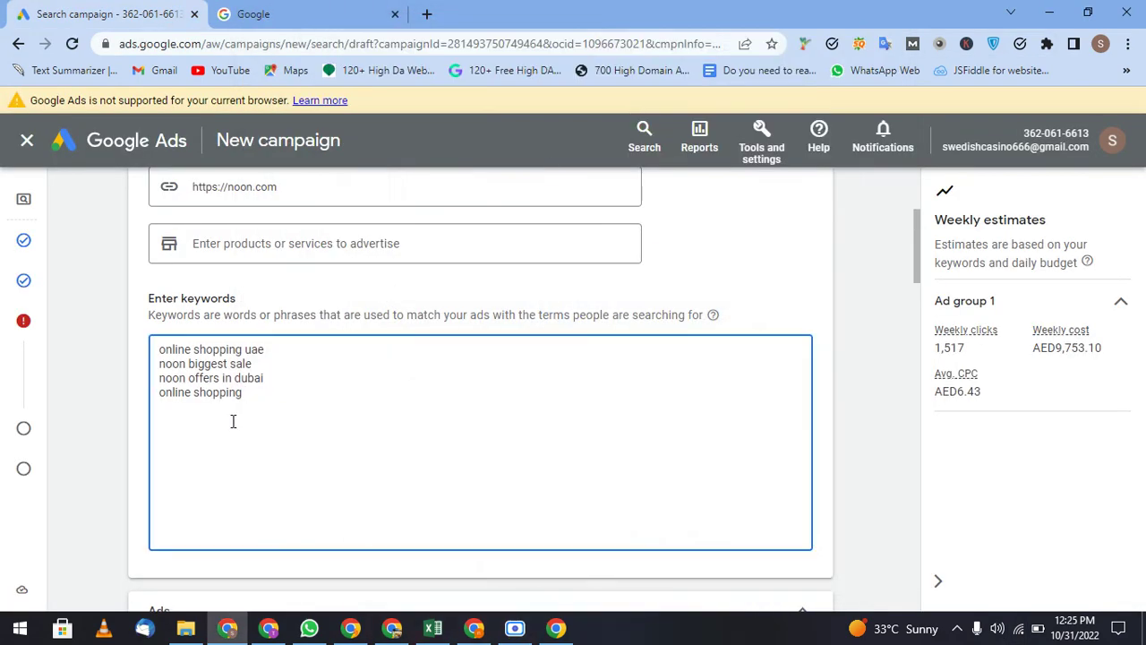
- Copy the keyword "online shopping" from the ad group's keyword list and search Google for it
{"action": "left_click_drag", "start_coordinate": [251, 394], "coordinate": [152, 400]}
{"action": "key", "text": "ctrl+c"}
{"action": "left_click", "coordinate": [260, 16]}
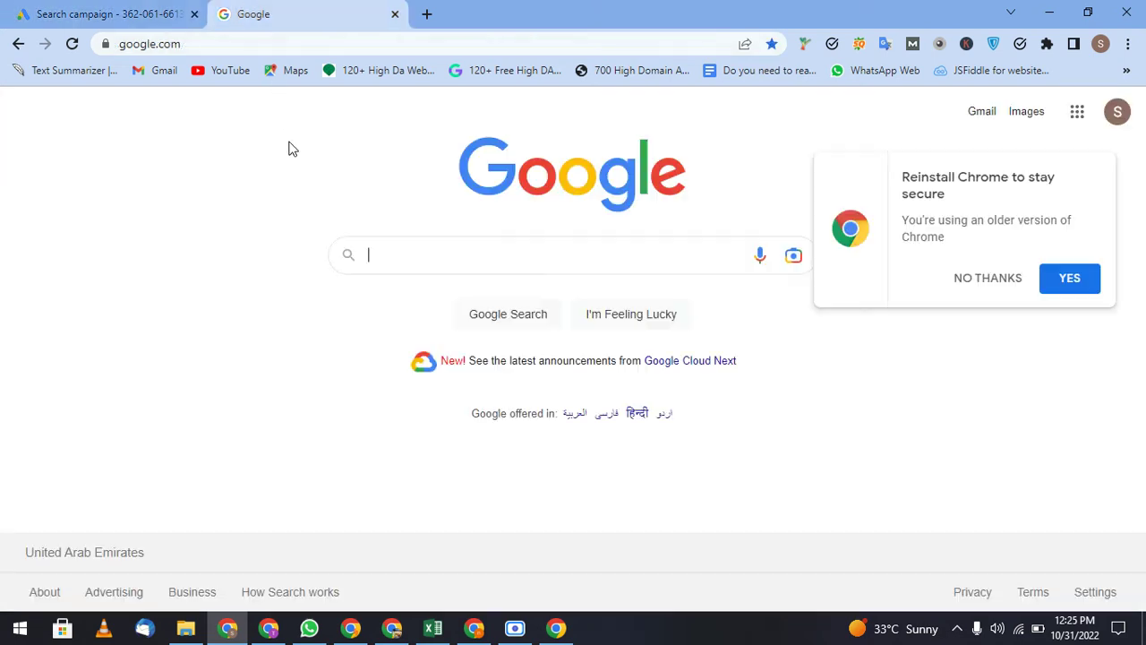
{"action": "left_click", "coordinate": [421, 255]}
{"action": "key", "text": "ctrl+v"}
{"action": "key", "text": "Return"}
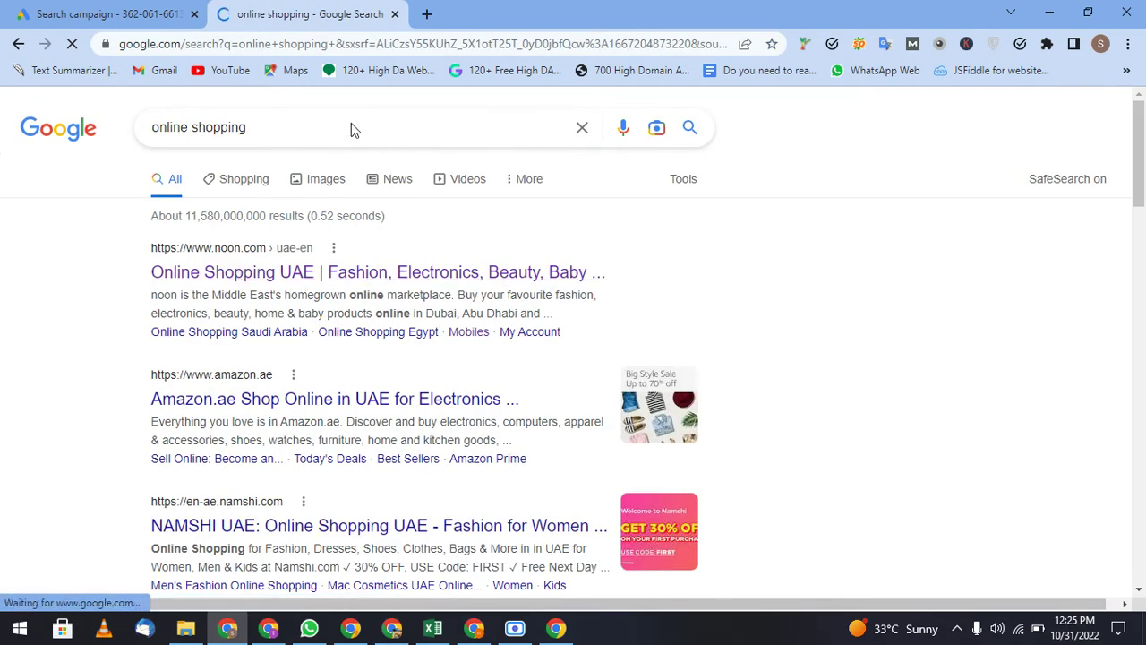
- Switch to the other Chrome window and search Google for "online shopping uae" in a new tab
{"action": "left_click", "coordinate": [355, 121]}
{"action": "key", "text": "alt+Tab"}
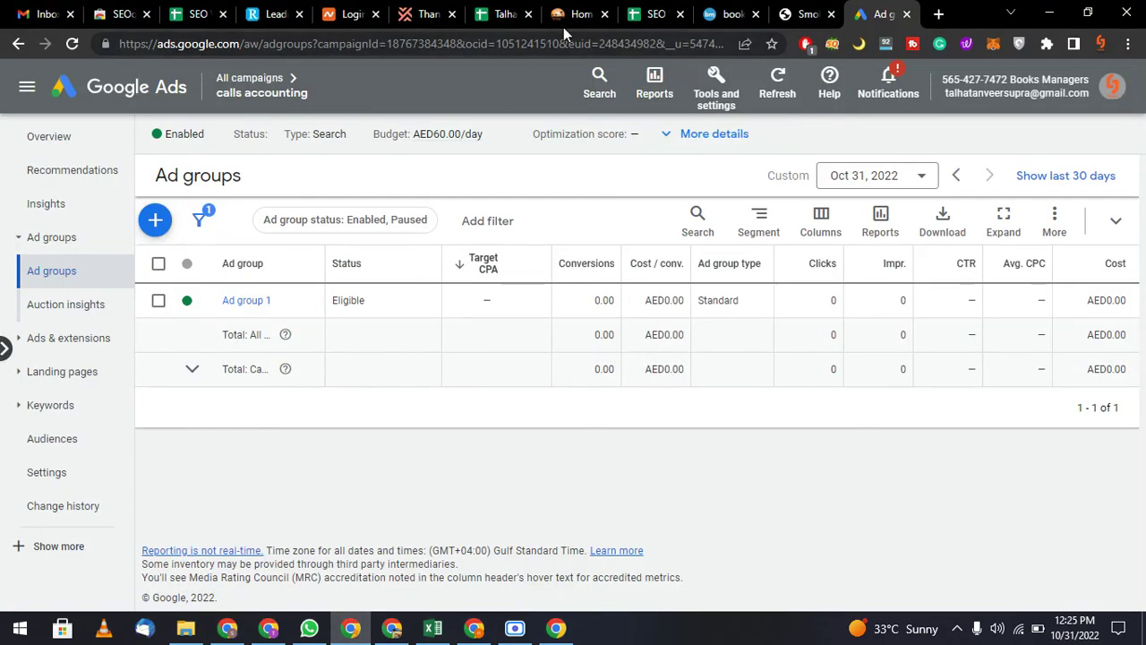
{"action": "key", "text": "ctrl+t"}
{"action": "type", "text": "a"}
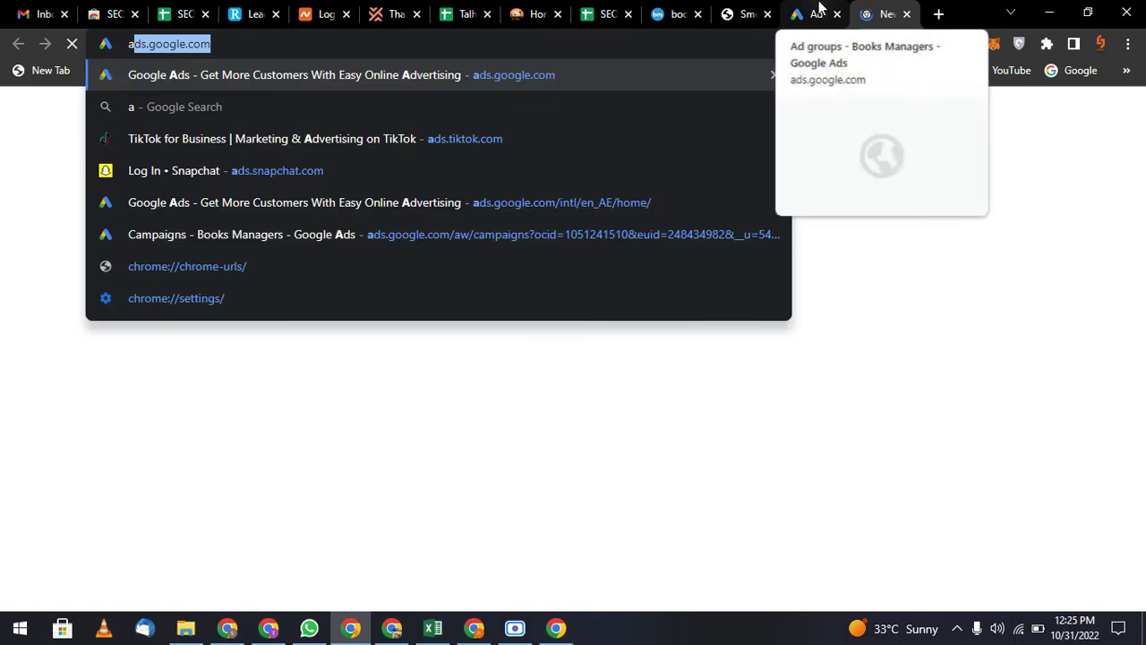
{"action": "key", "text": "BackSpace"}
{"action": "key", "text": "BackSpace"}
{"action": "type", "text": "online sho"}
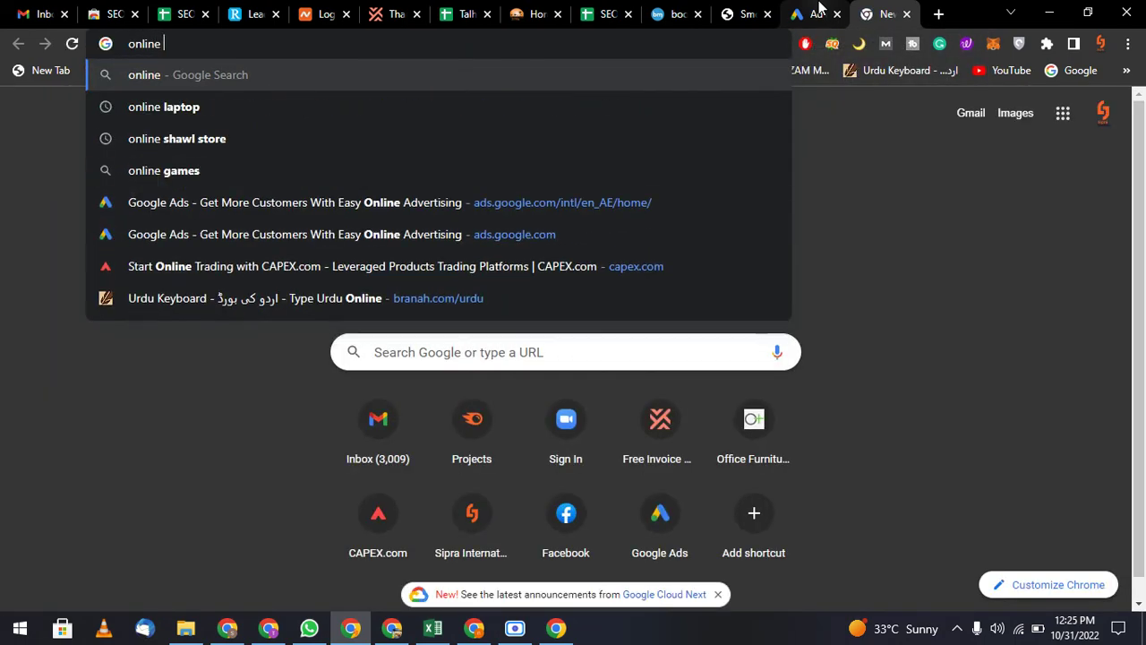
{"action": "type", "text": "pping uae"}
{"action": "key", "text": "Return"}
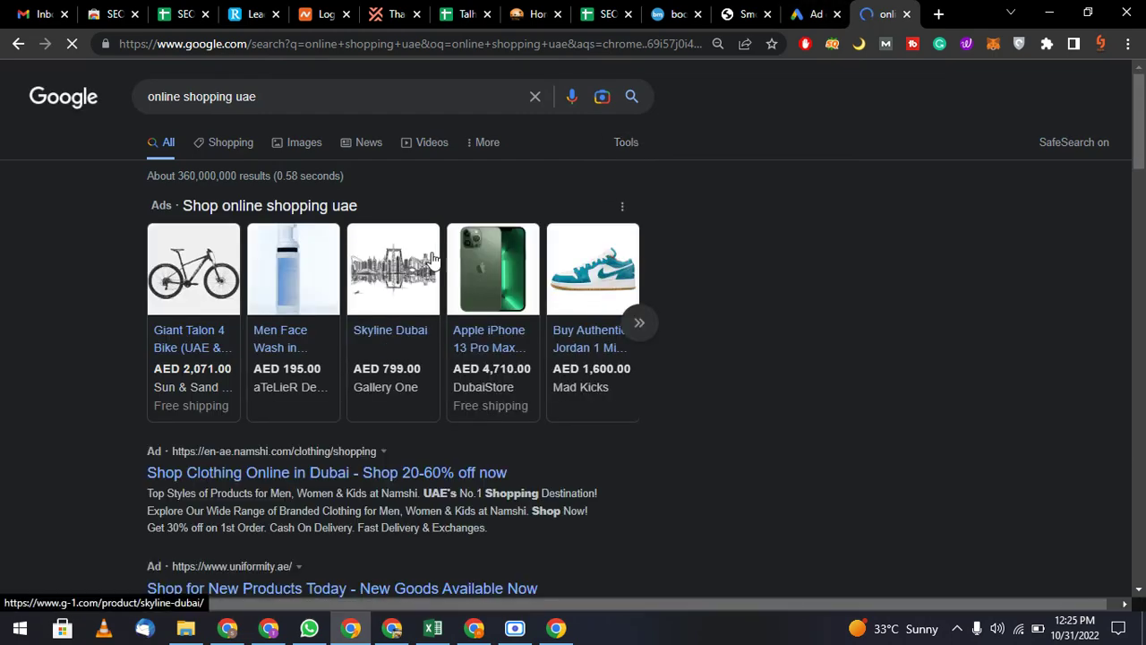
- Examine how the Namshi and other ads match the query "online shopping uae", and return to the campaign draft
{"action": "scroll", "coordinate": [414, 347], "scroll_direction": "down", "scroll_amount": 1}
{"action": "scroll", "coordinate": [411, 346], "scroll_direction": "down", "scroll_amount": 2}
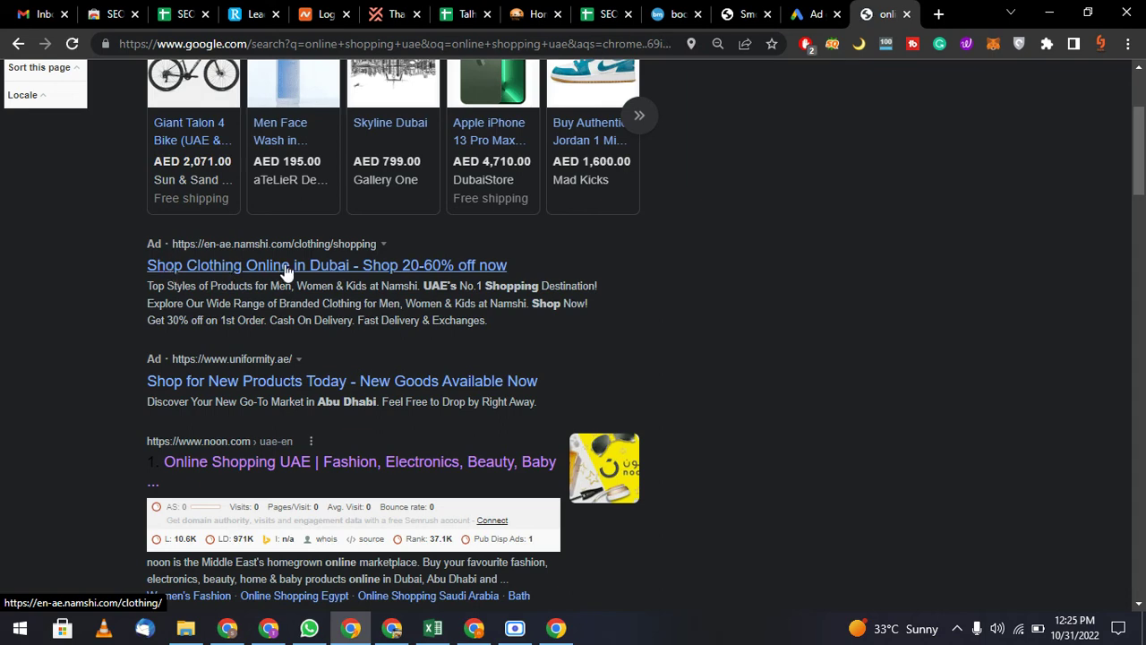
{"action": "left_click", "coordinate": [355, 269]}
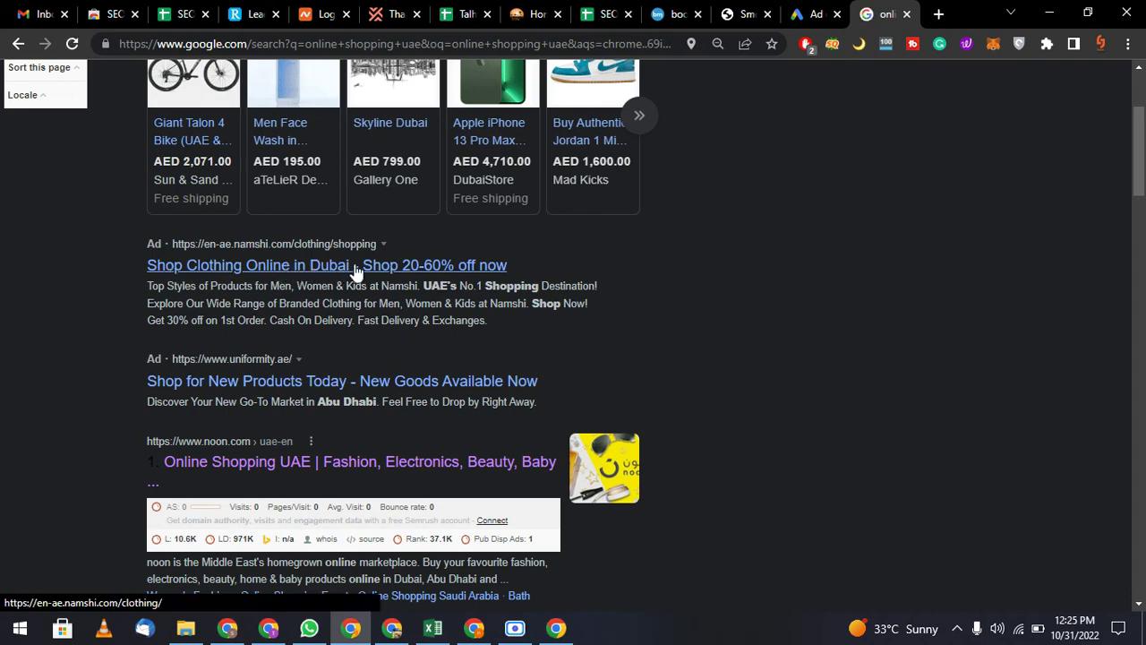
{"action": "key", "text": "alt+Tab"}
{"action": "scroll", "coordinate": [355, 267], "scroll_direction": "up", "scroll_amount": 3}
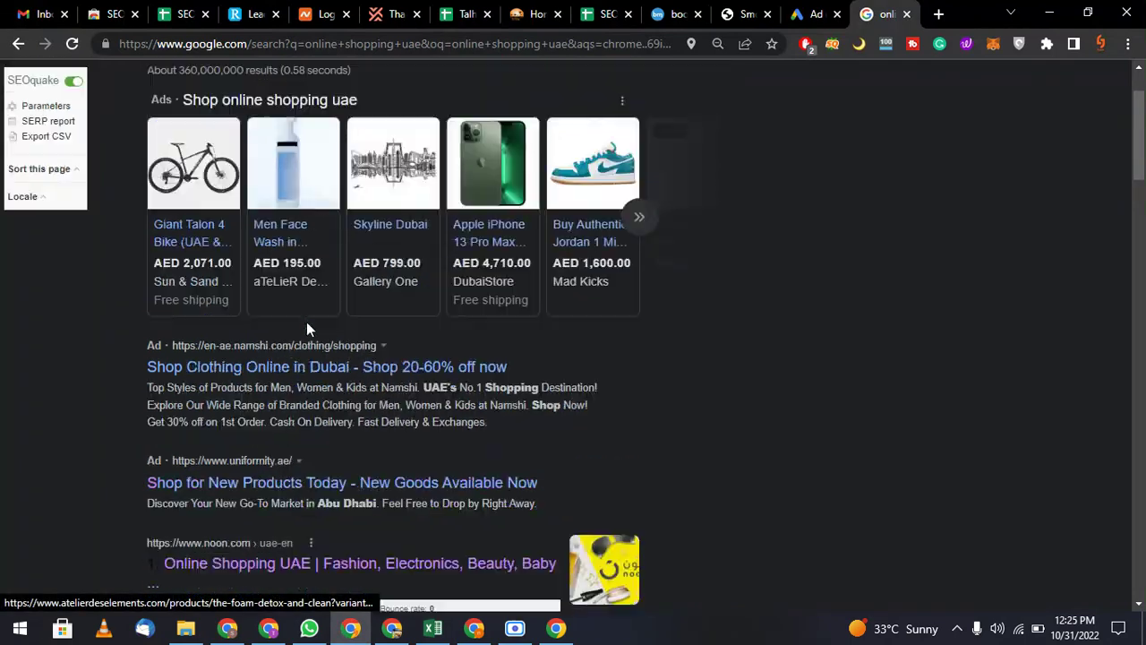
{"action": "left_click_drag", "start_coordinate": [284, 96], "coordinate": [149, 100]}
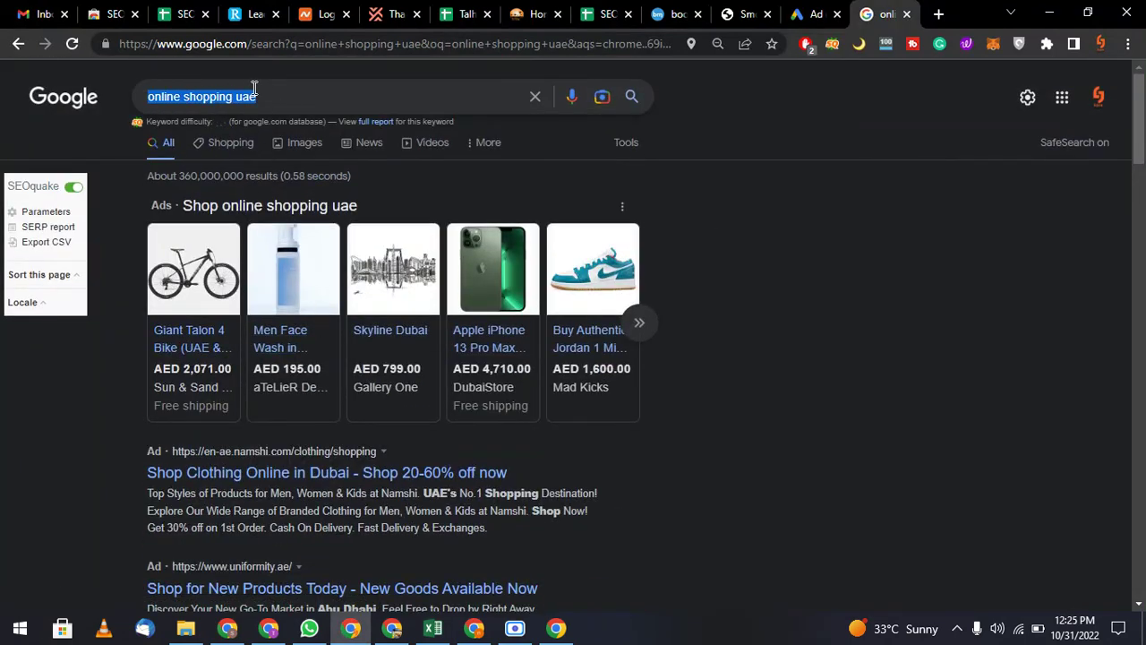
{"action": "left_click", "coordinate": [287, 96]}
{"action": "left_click_drag", "start_coordinate": [260, 96], "coordinate": [143, 98]}
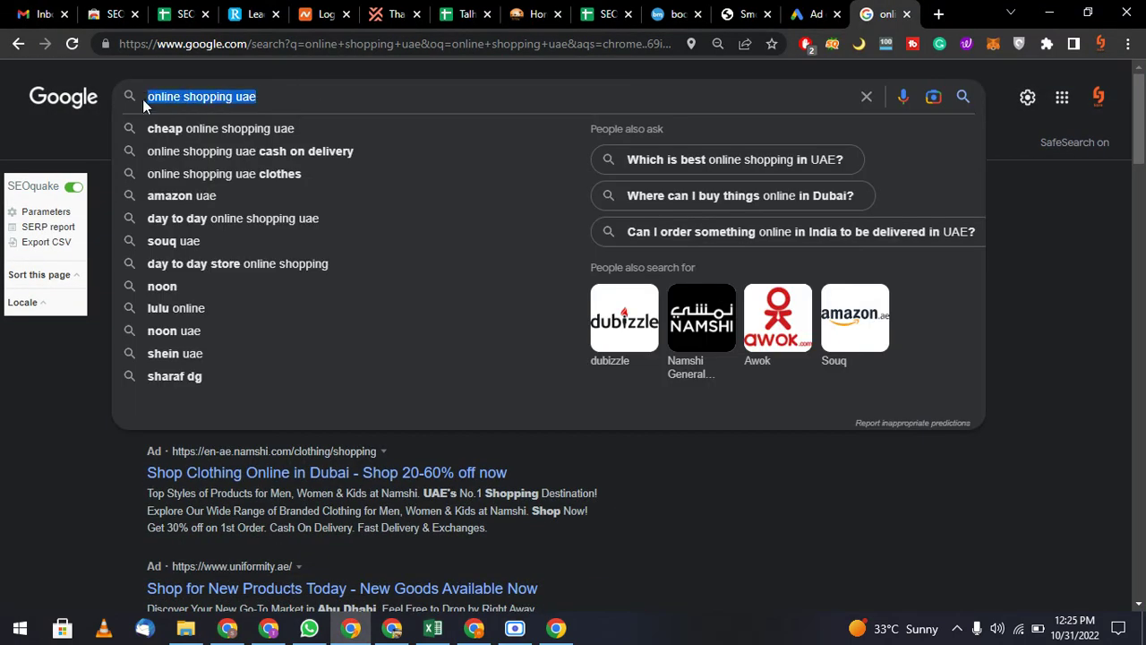
{"action": "key", "text": "alt+Tab"}
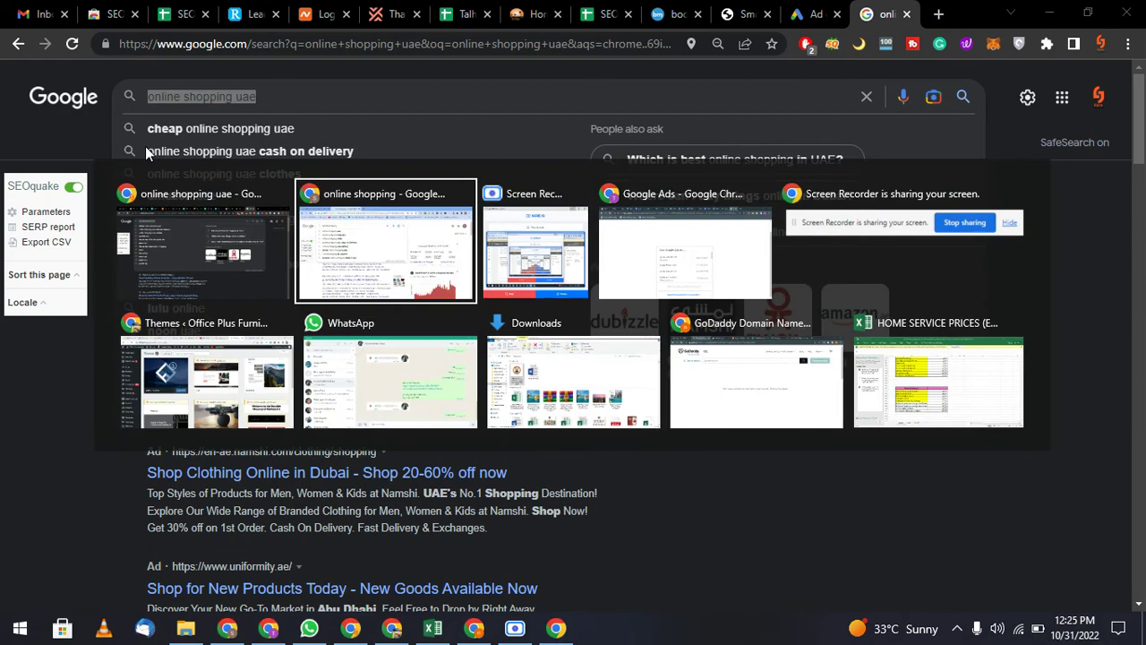
{"action": "key", "text": "ctrl+shift+Tab"}
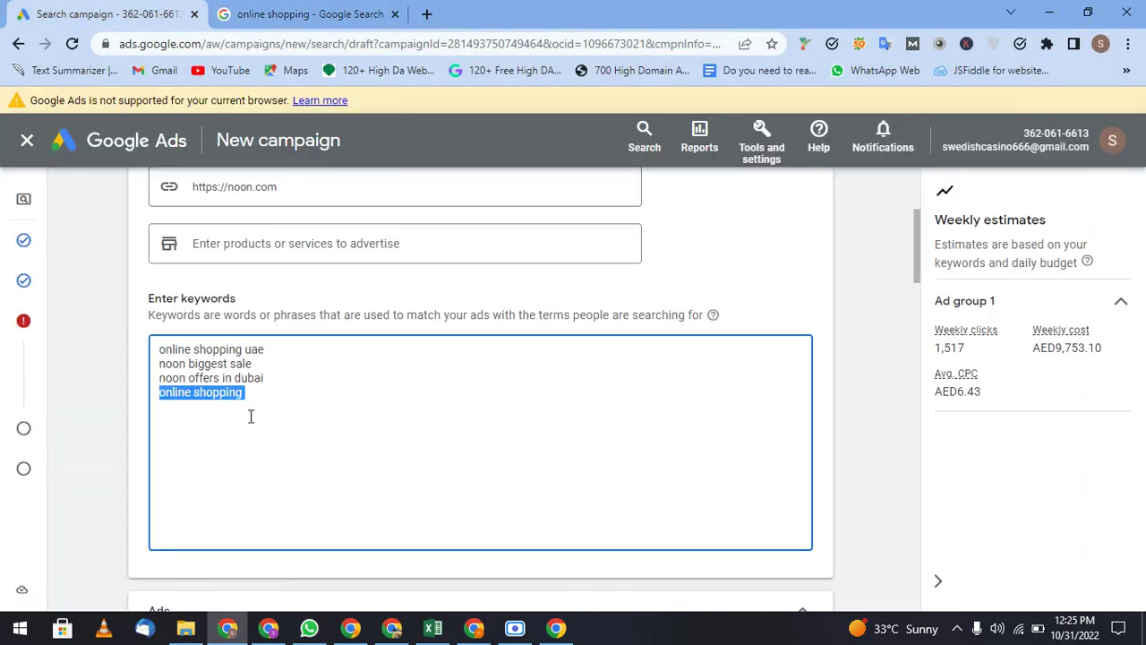
- Set the ad's display path to "online" and "shopping" after the noon.com domain
{"action": "scroll", "coordinate": [250, 416], "scroll_direction": "down", "scroll_amount": 8}
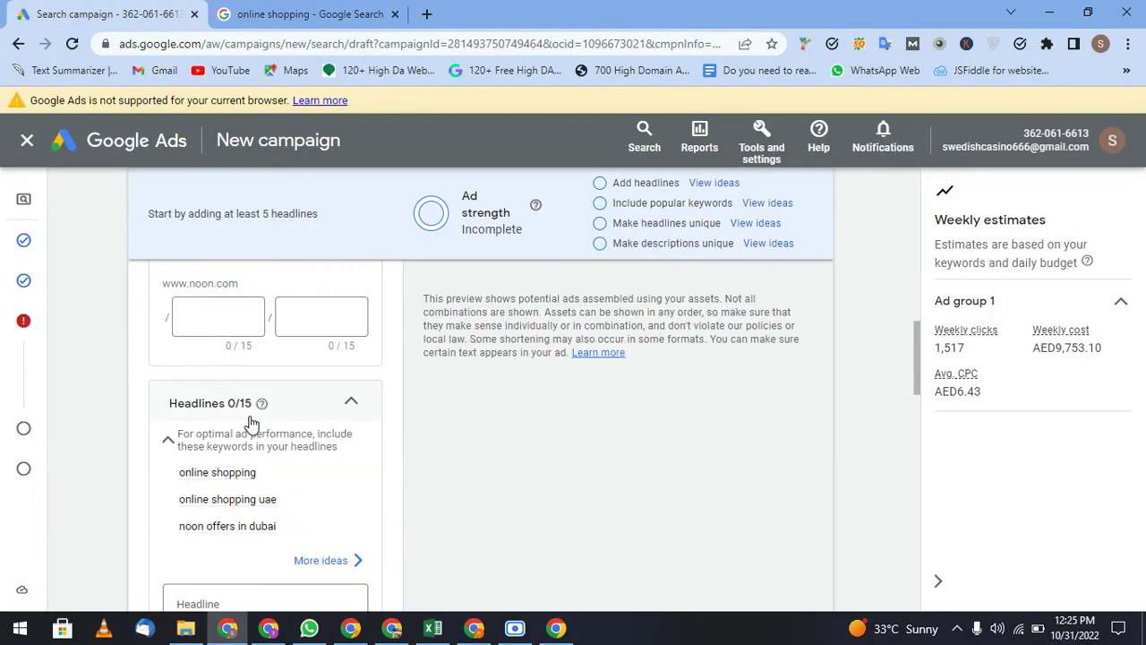
{"action": "scroll", "coordinate": [250, 423], "scroll_direction": "up", "scroll_amount": 2}
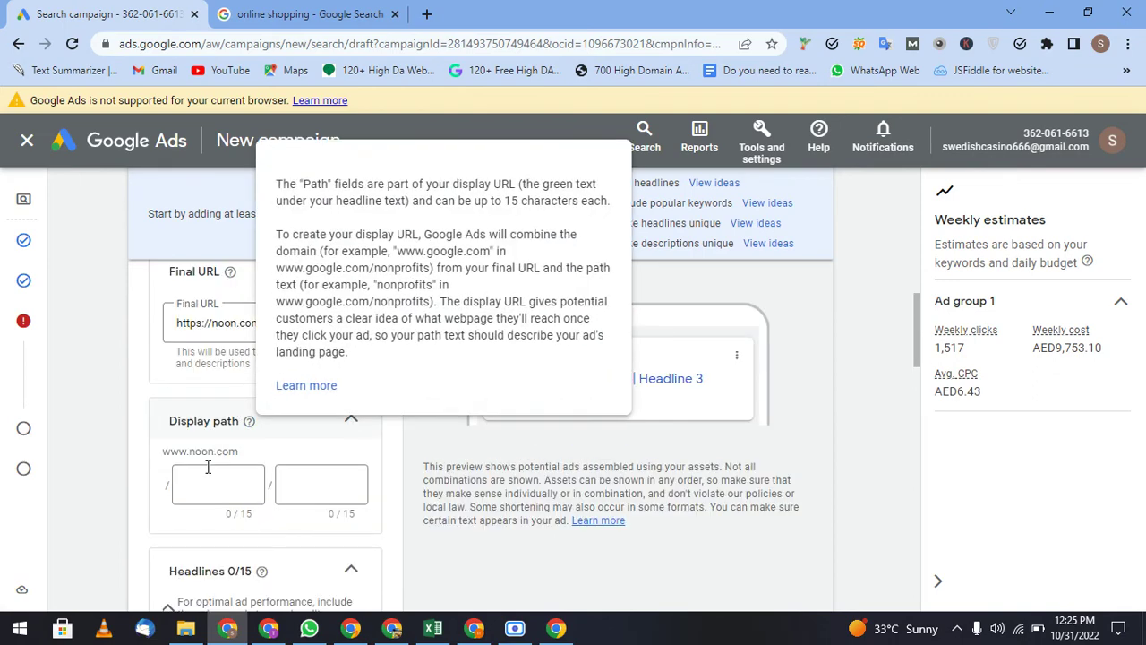
{"action": "left_click", "coordinate": [213, 488]}
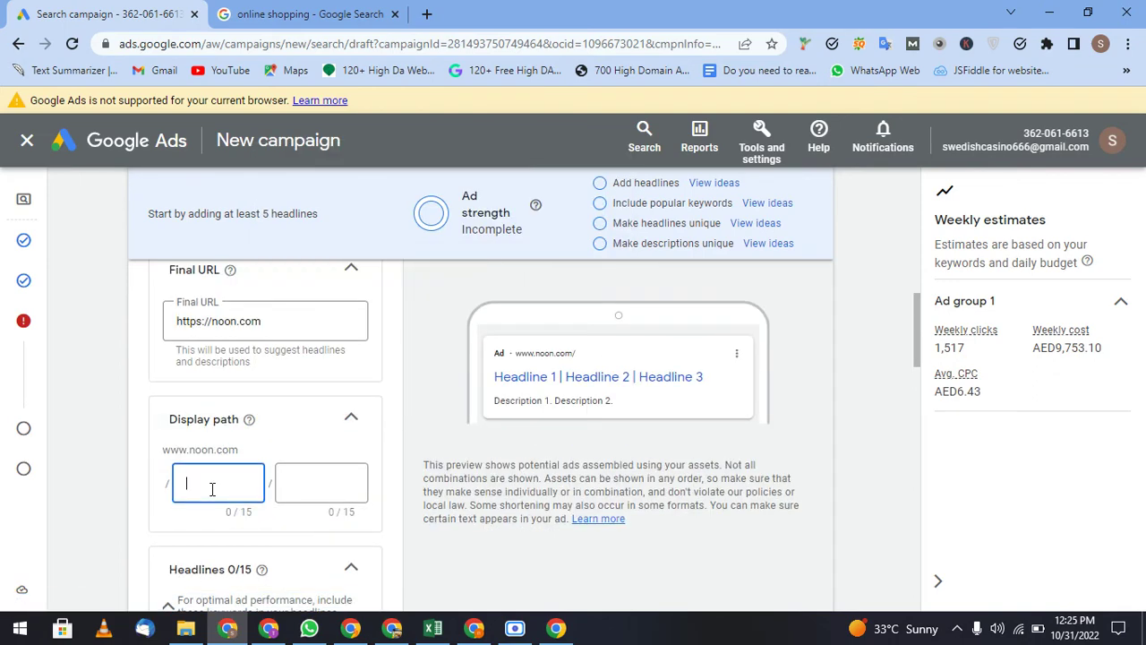
{"action": "type", "text": "online"}
{"action": "key", "text": "Tab"}
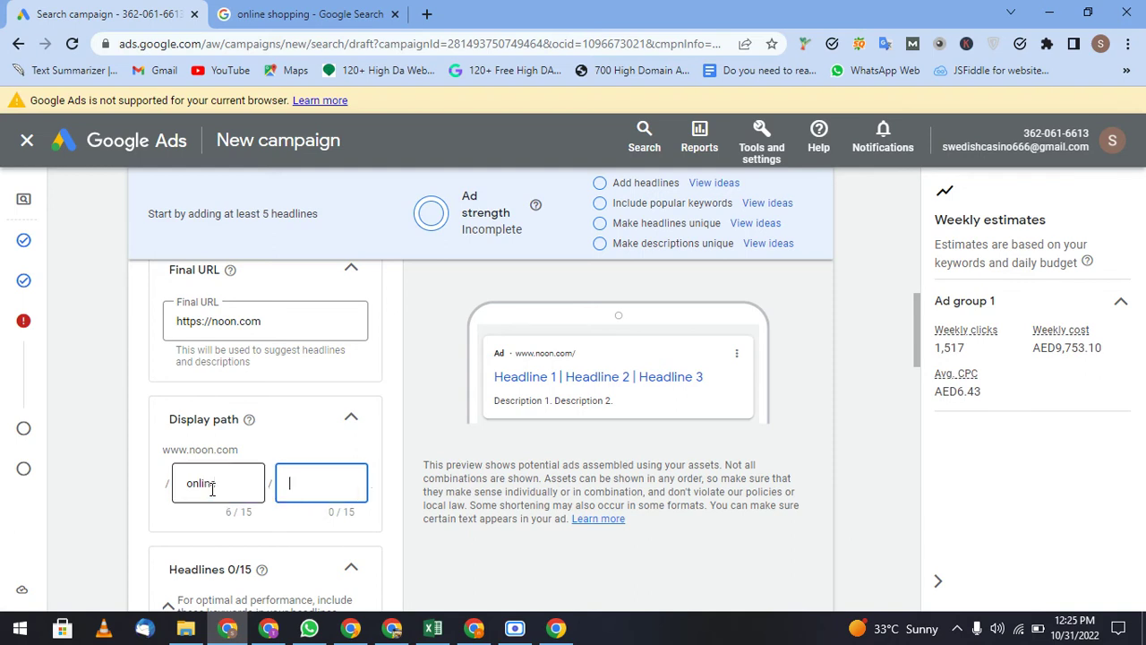
{"action": "type", "text": "shopping"}
{"action": "left_click", "coordinate": [589, 363]}
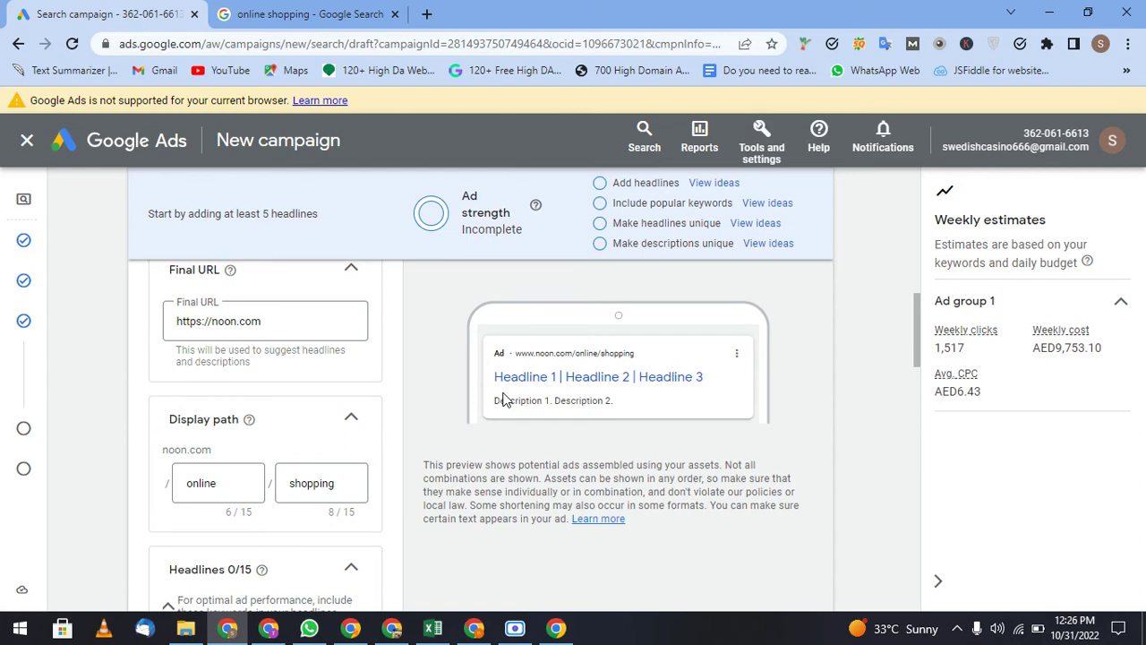
- Enter "online shopping uae" as the ad's first headline
{"action": "scroll", "coordinate": [502, 398], "scroll_direction": "down", "scroll_amount": 3}
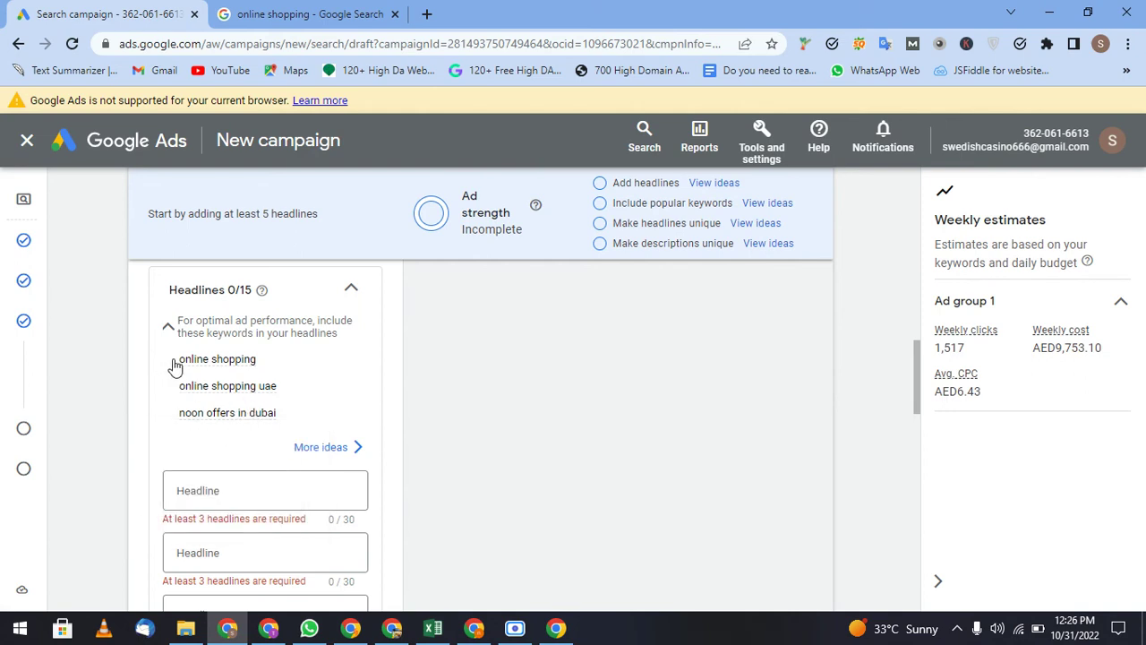
{"action": "mouse_move", "coordinate": [184, 360]}
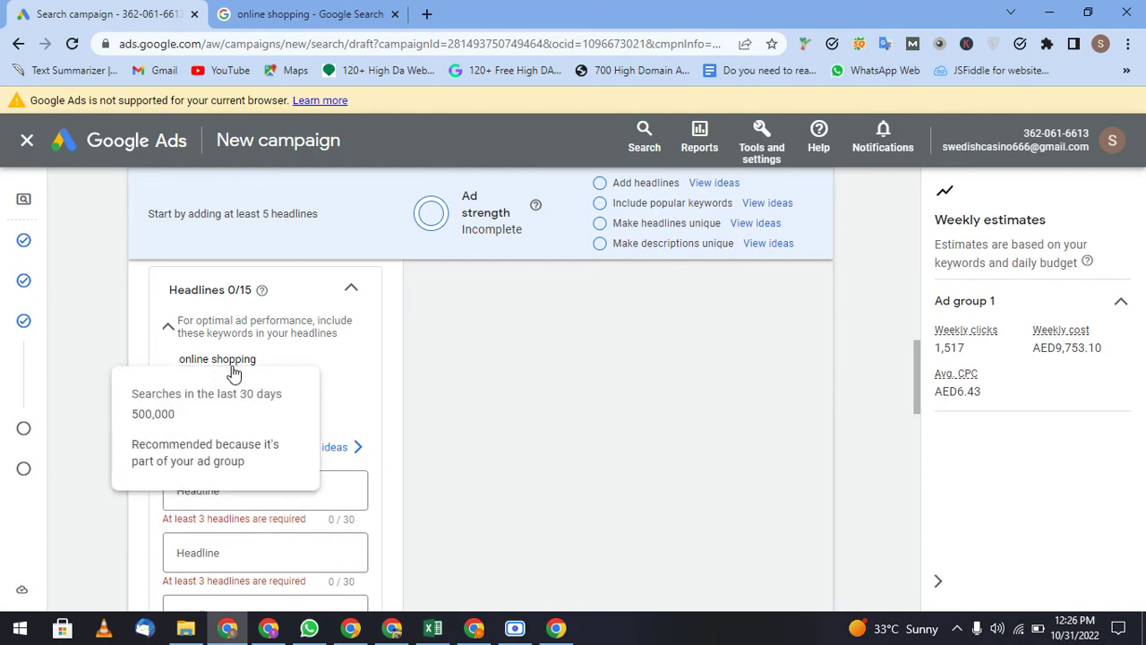
{"action": "left_click", "coordinate": [284, 493]}
{"action": "type", "text": "onlin"}
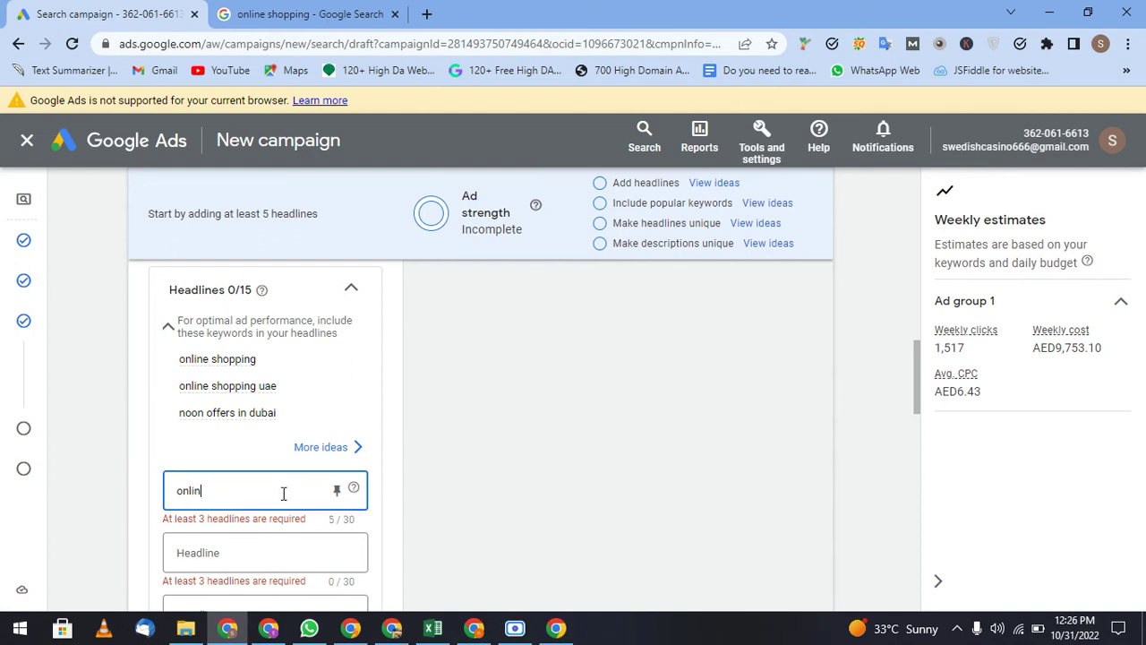
{"action": "type", "text": "e shopping uae"}
{"action": "key", "text": "Tab"}
{"action": "key", "text": "Tab"}
{"action": "key", "text": "Tab"}
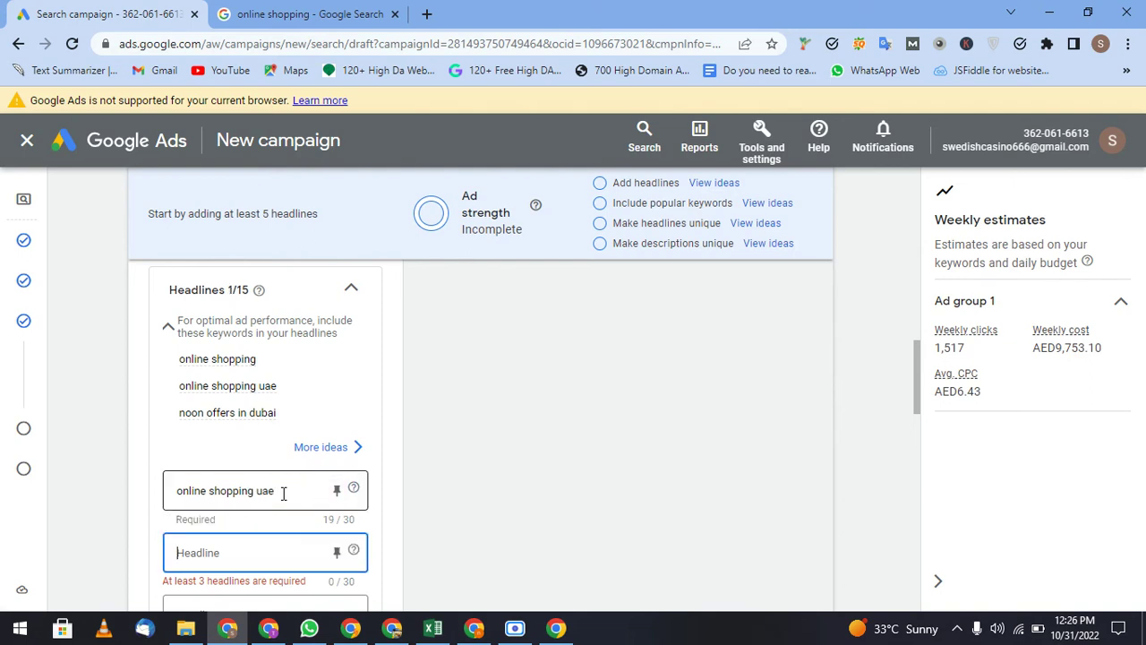
- Enter "online shopping in Dubai" as the second headline and "Noon biggest sale of the year" as the third
{"action": "type", "text": "online shopping"}
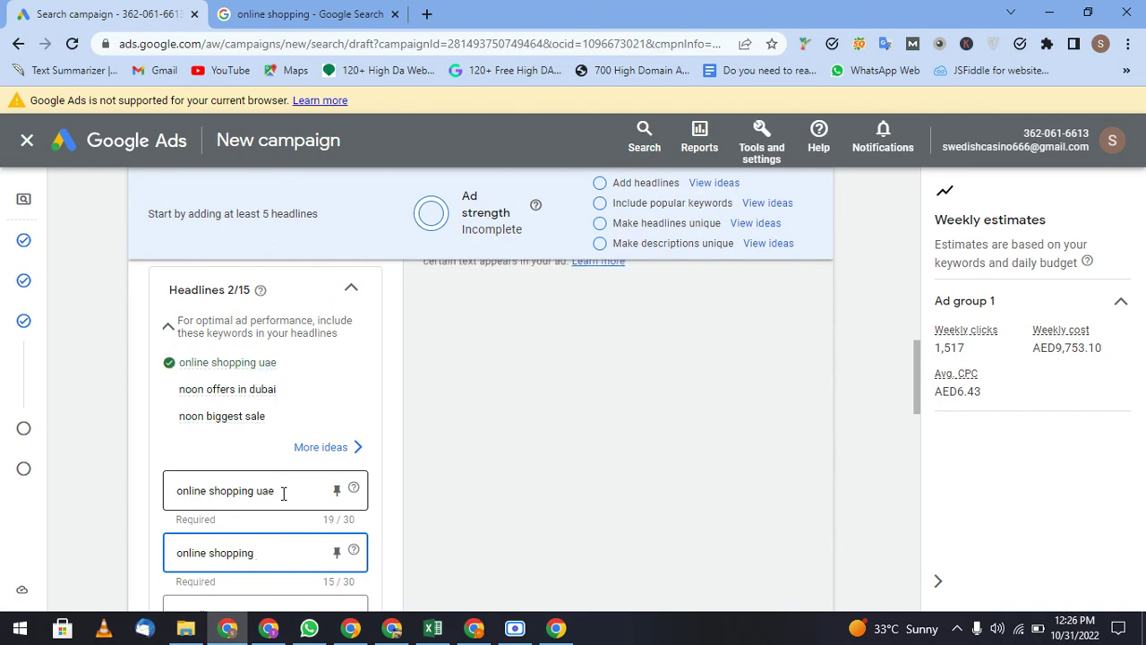
{"action": "type", "text": " in Dubai"}
{"action": "scroll", "coordinate": [283, 494], "scroll_direction": "down", "scroll_amount": 1}
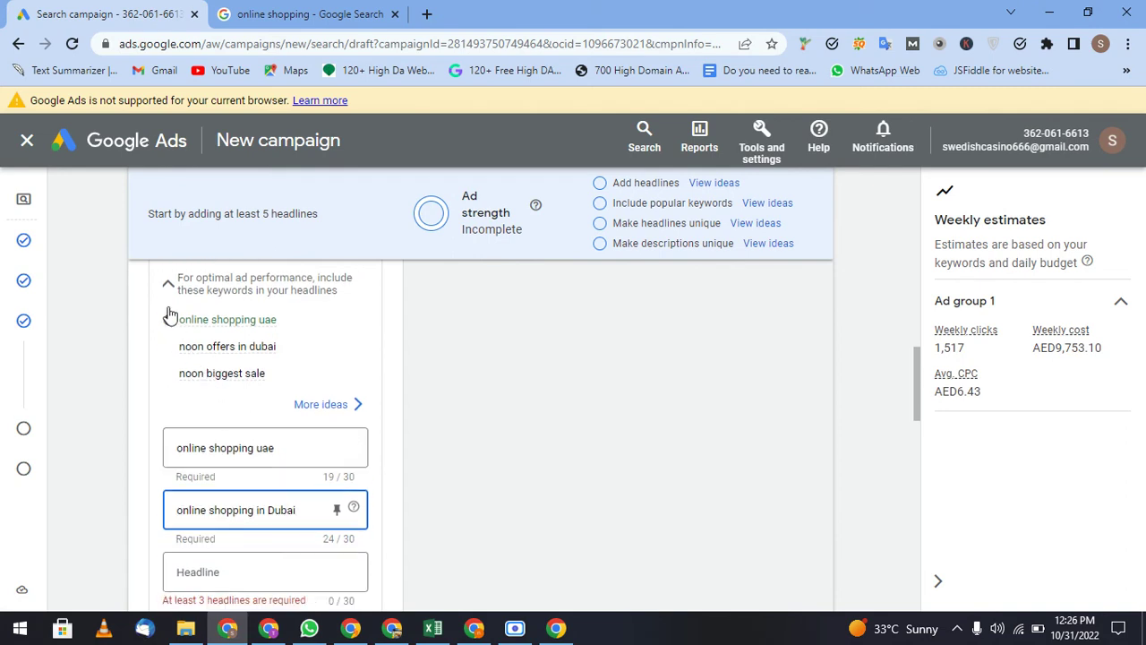
{"action": "left_click", "coordinate": [236, 570]}
{"action": "type", "text": "Noon"}
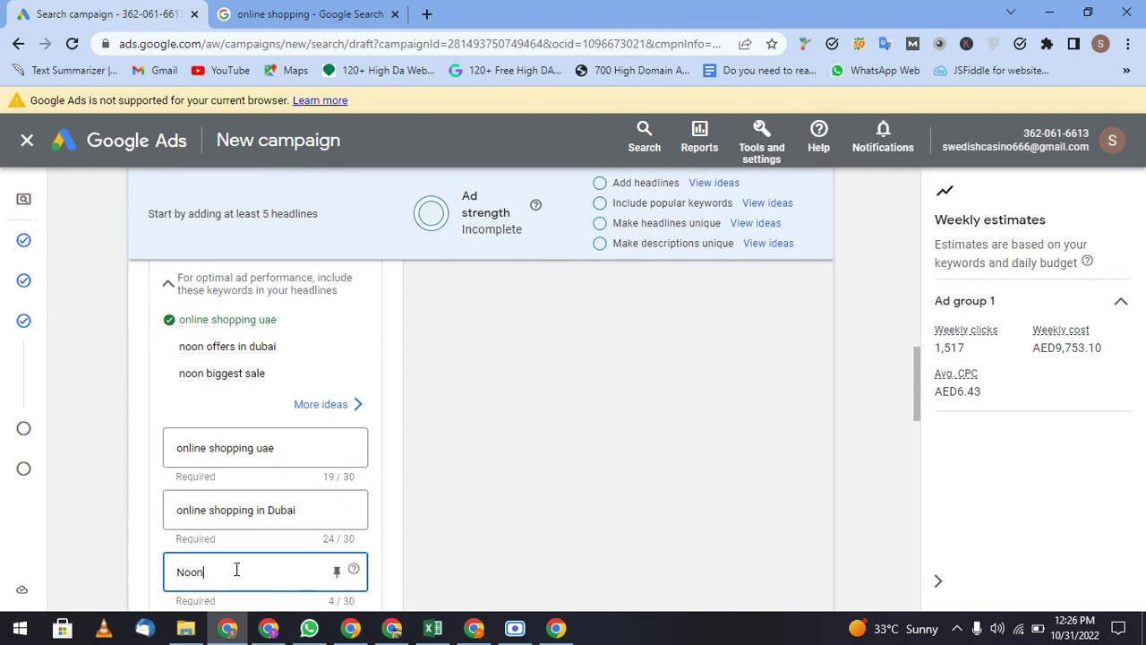
{"action": "type", "text": " biggest sale of the year"}
{"action": "scroll", "coordinate": [236, 566], "scroll_direction": "down", "scroll_amount": 1}
{"action": "left_click", "coordinate": [239, 555]}
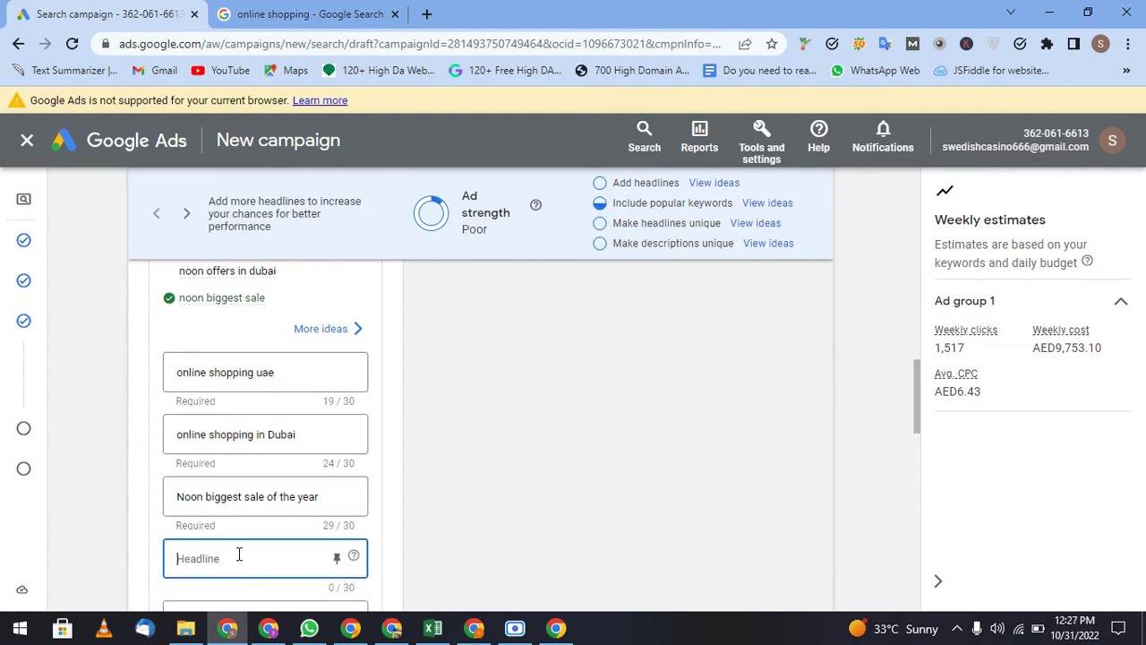
- Enter "noon offers in dubai" as the fourth headline and "50% off on noon.com" as the fifth
{"action": "type", "text": "nno"}
{"action": "type", "text": "oon"}
{"action": "type", "text": " offers in dubai"}
{"action": "scroll", "coordinate": [239, 554], "scroll_direction": "down", "scroll_amount": 1}
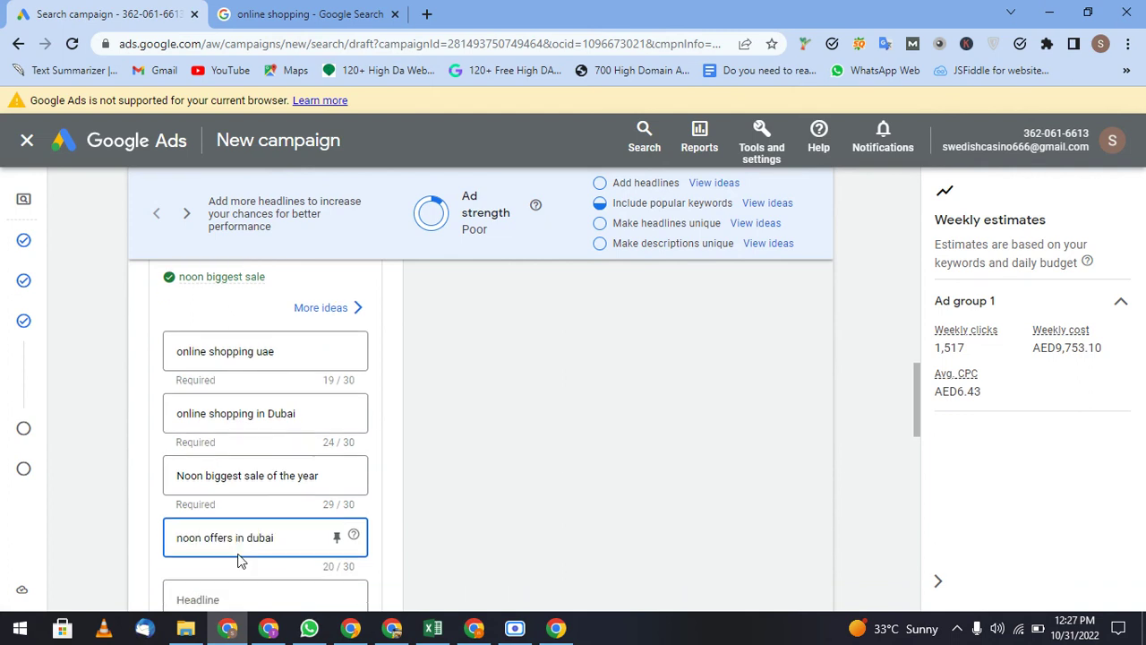
{"action": "left_click", "coordinate": [256, 555]}
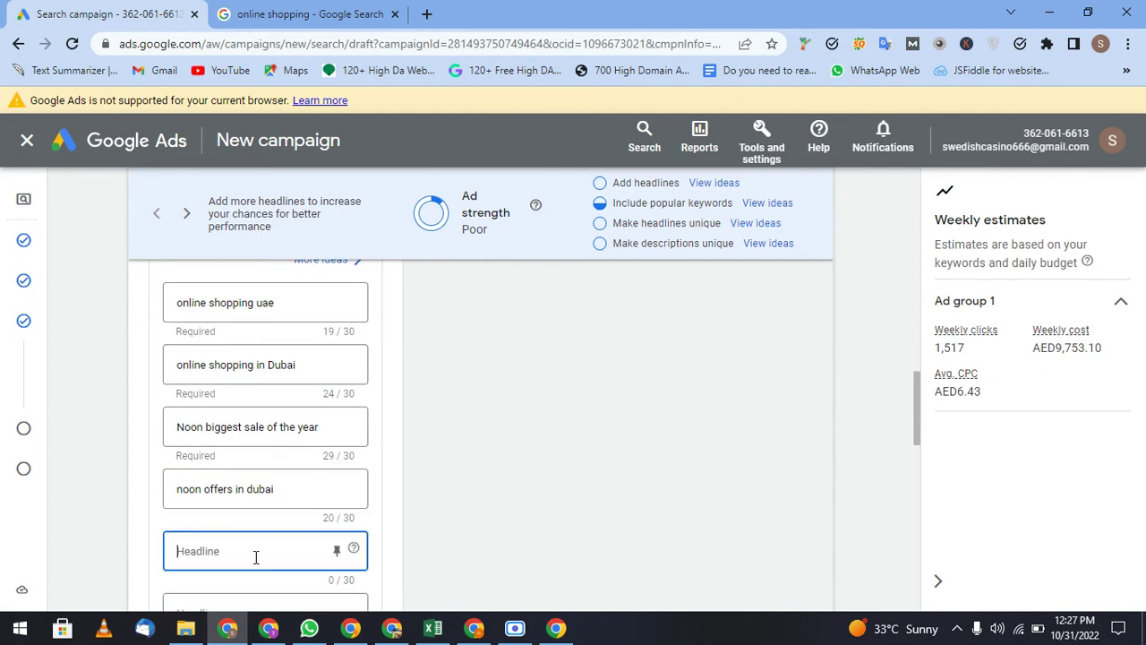
{"action": "type", "text": "50% off o"}
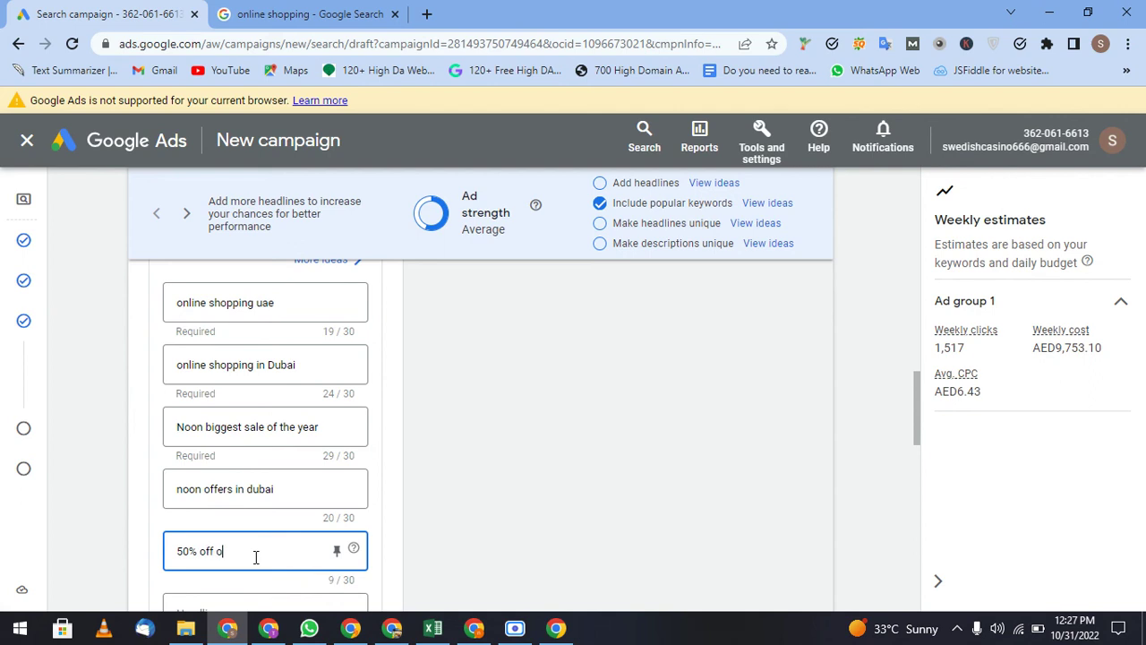
{"action": "type", "text": "n noon.com"}
- Add the suggested headlines "Shop Online Now" and "View Prices, Deals And Offers" from the ideas for adding headlines
{"action": "scroll", "coordinate": [325, 350], "scroll_direction": "up", "scroll_amount": 2}
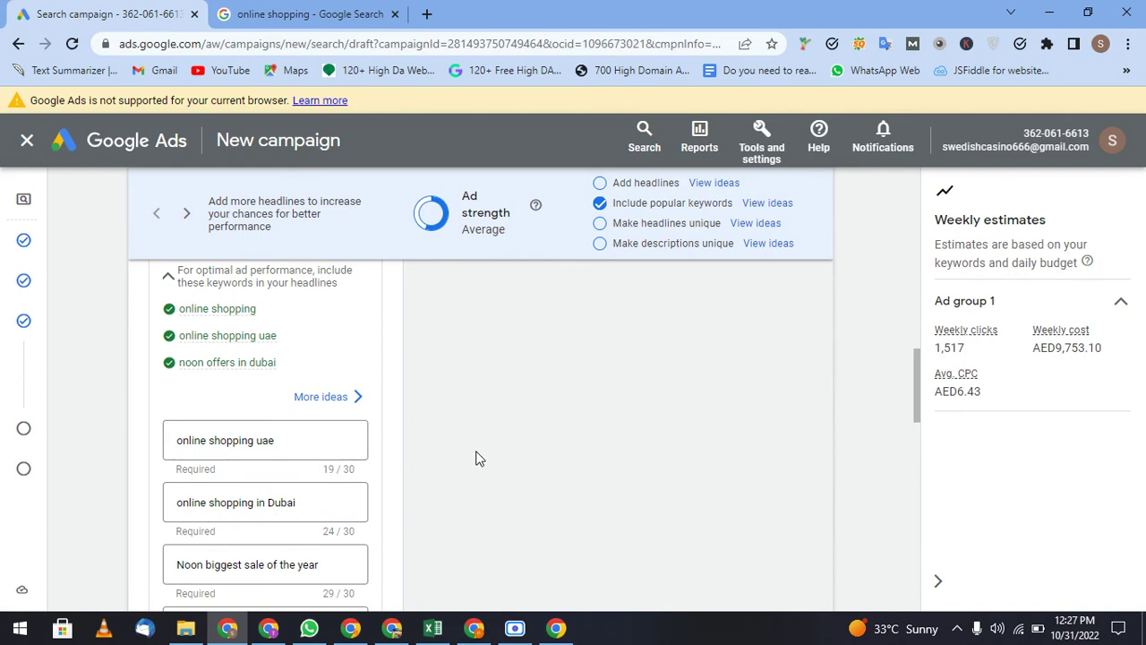
{"action": "scroll", "coordinate": [476, 458], "scroll_direction": "up", "scroll_amount": 10}
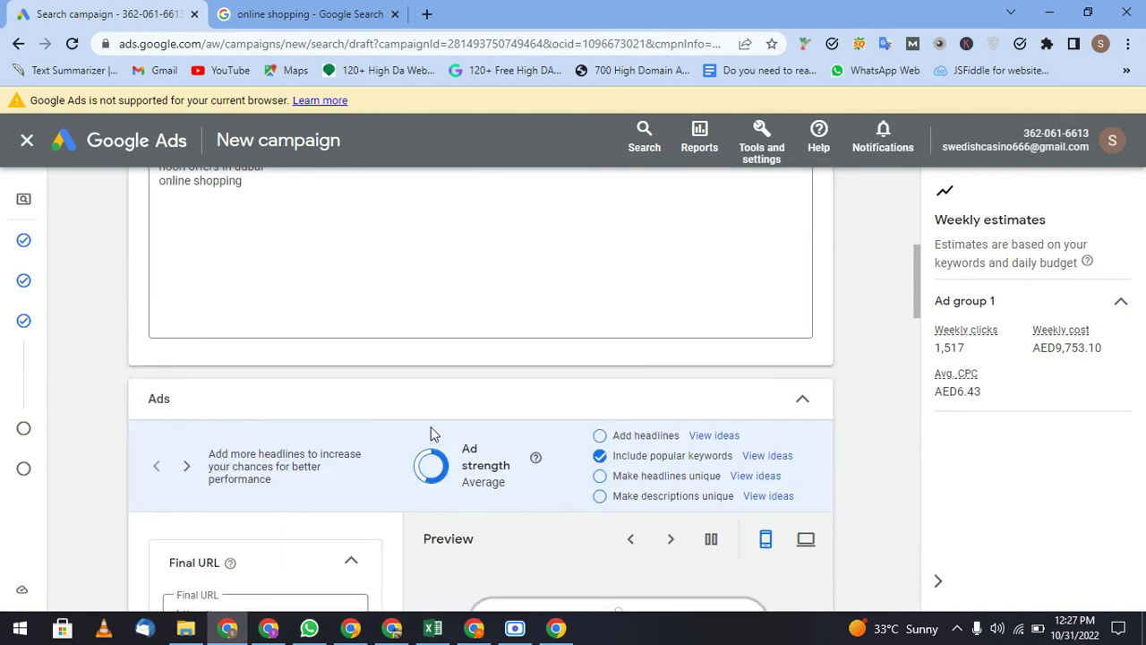
{"action": "scroll", "coordinate": [431, 519], "scroll_direction": "down", "scroll_amount": 6}
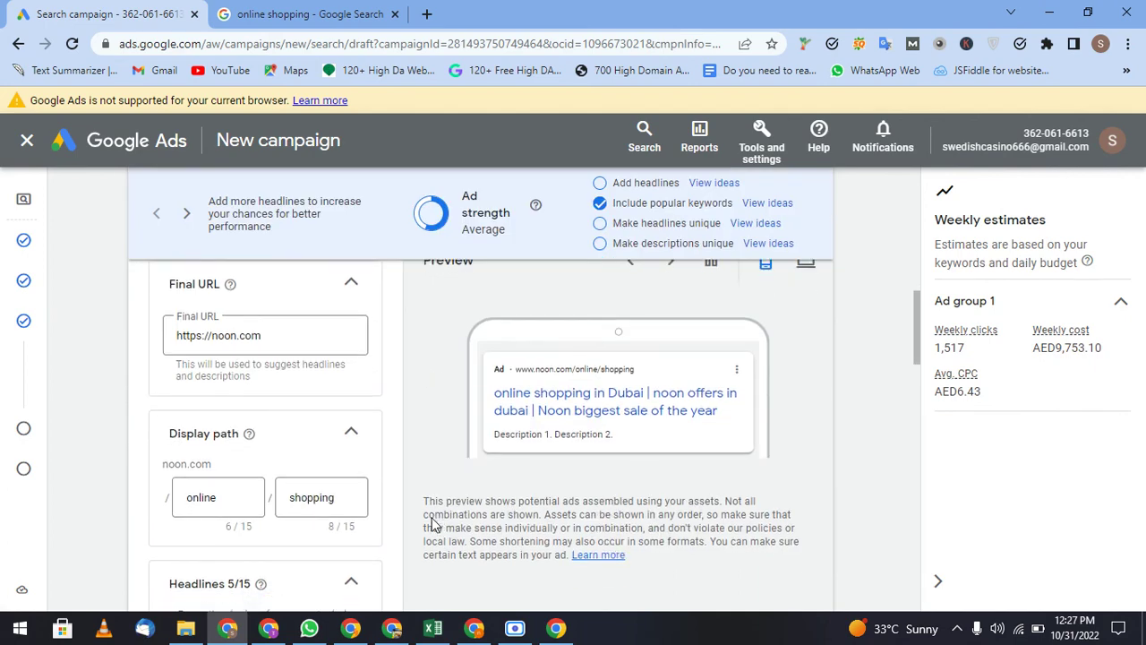
{"action": "scroll", "coordinate": [432, 519], "scroll_direction": "down", "scroll_amount": 1}
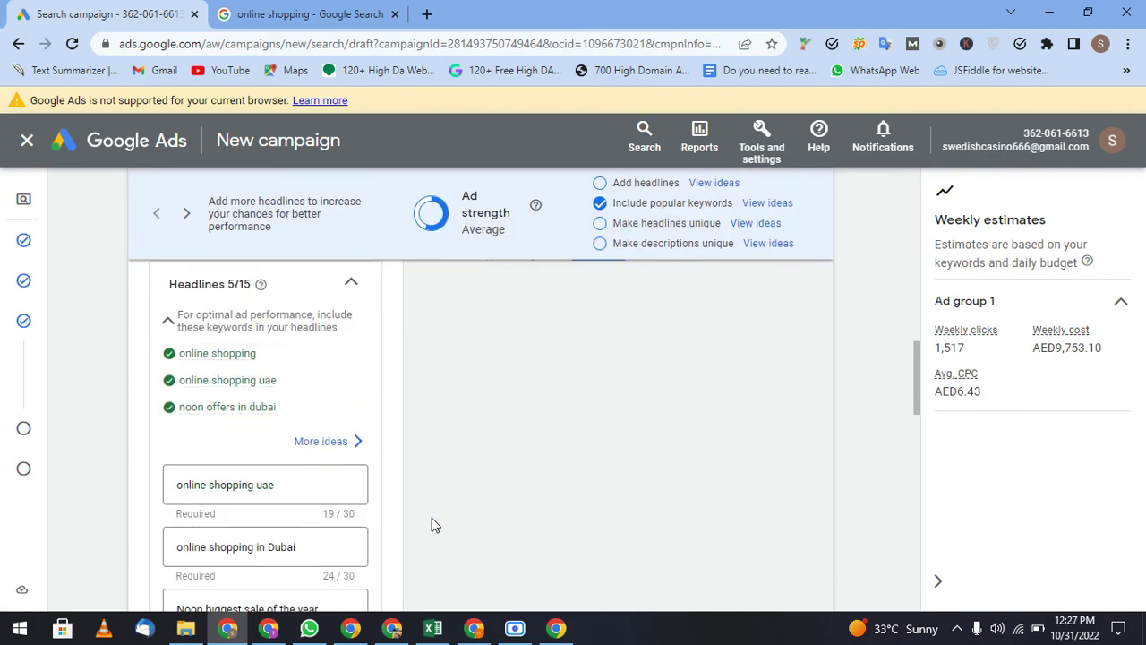
{"action": "scroll", "coordinate": [432, 524], "scroll_direction": "down", "scroll_amount": 1}
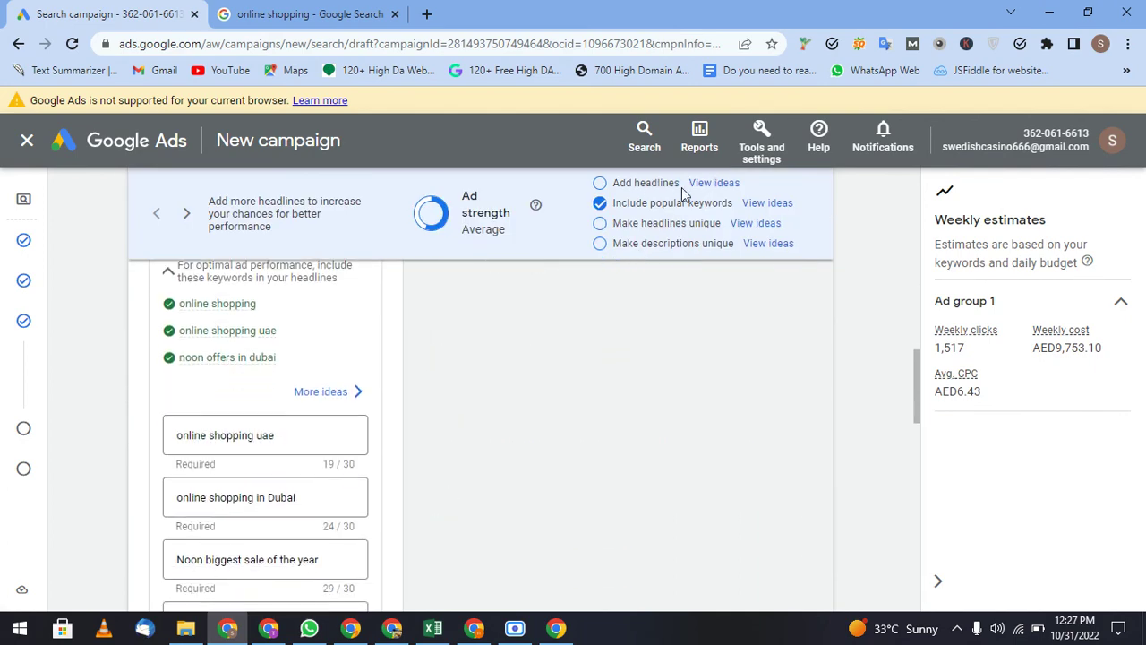
{"action": "left_click", "coordinate": [714, 184]}
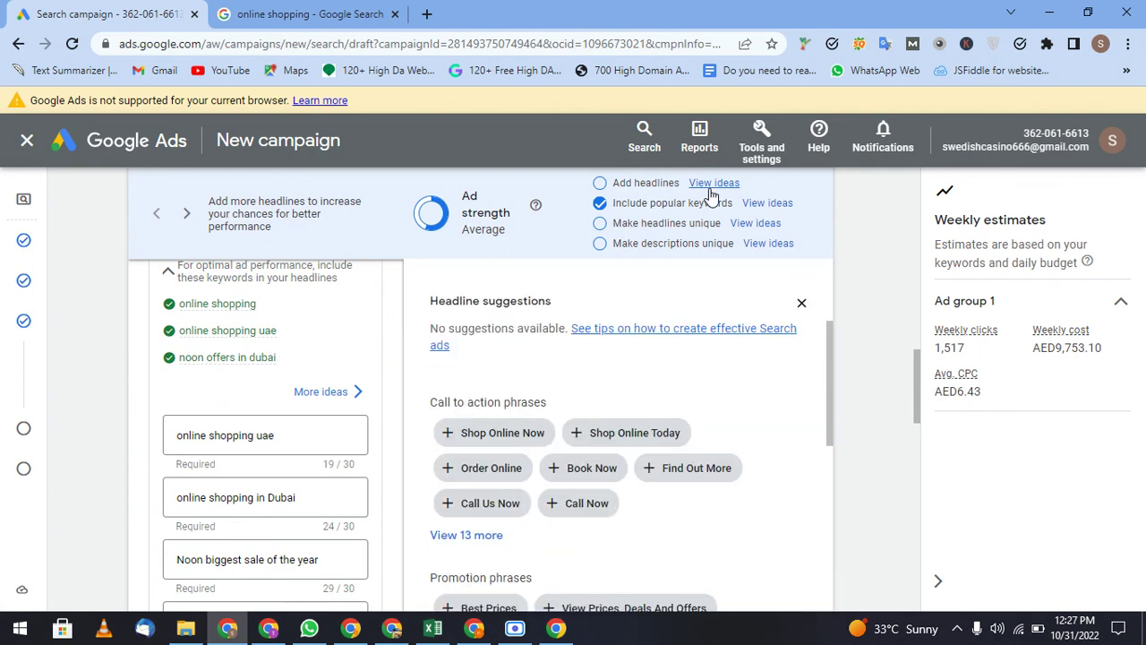
{"action": "left_click", "coordinate": [492, 434]}
{"action": "scroll", "coordinate": [492, 434], "scroll_direction": "down", "scroll_amount": 2}
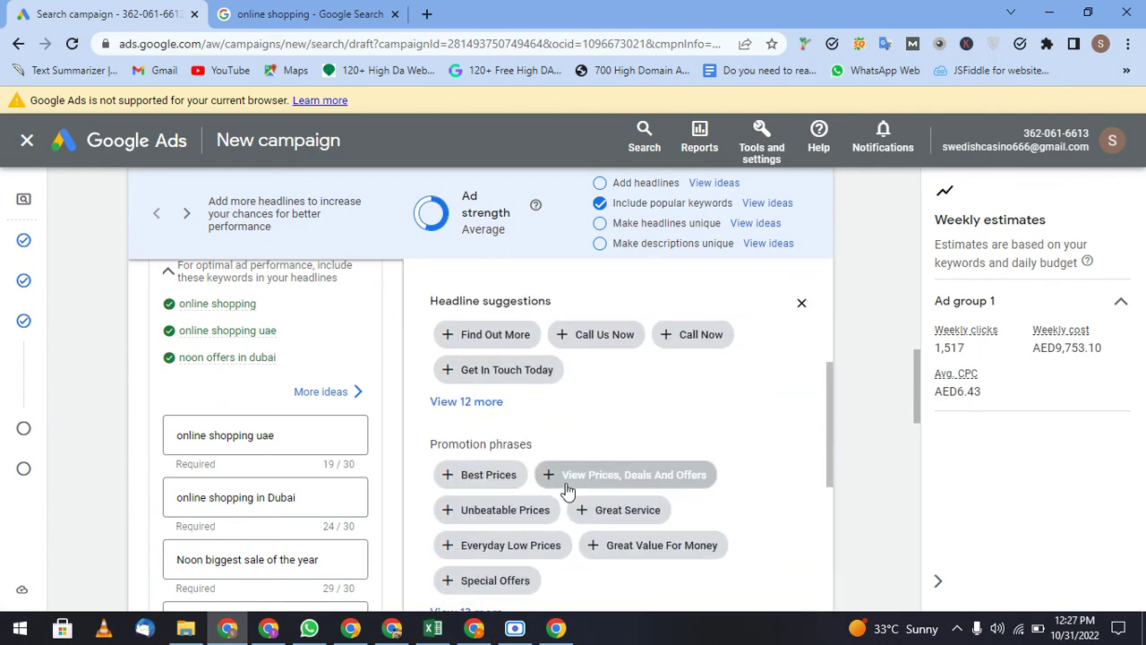
{"action": "left_click", "coordinate": [599, 474]}
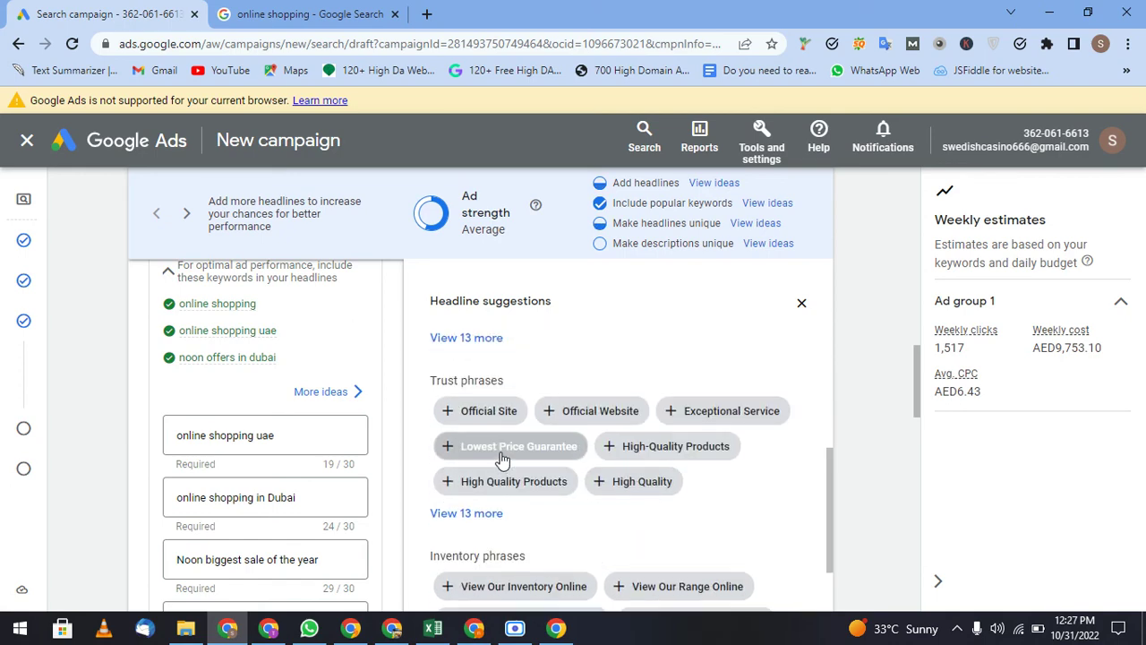
- Add the suggested headlines "Lowest Price Guarantee", "Browse Our Inventory Online" and "Next Day Delivery Available"
{"action": "left_click", "coordinate": [502, 458]}
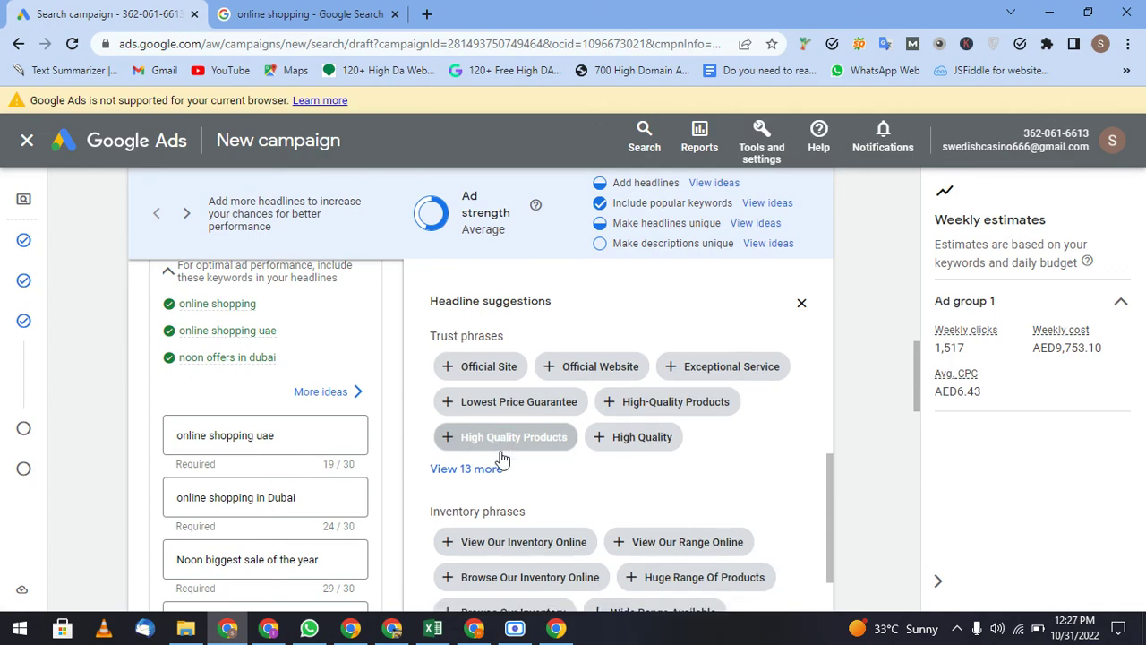
{"action": "left_click", "coordinate": [524, 386]}
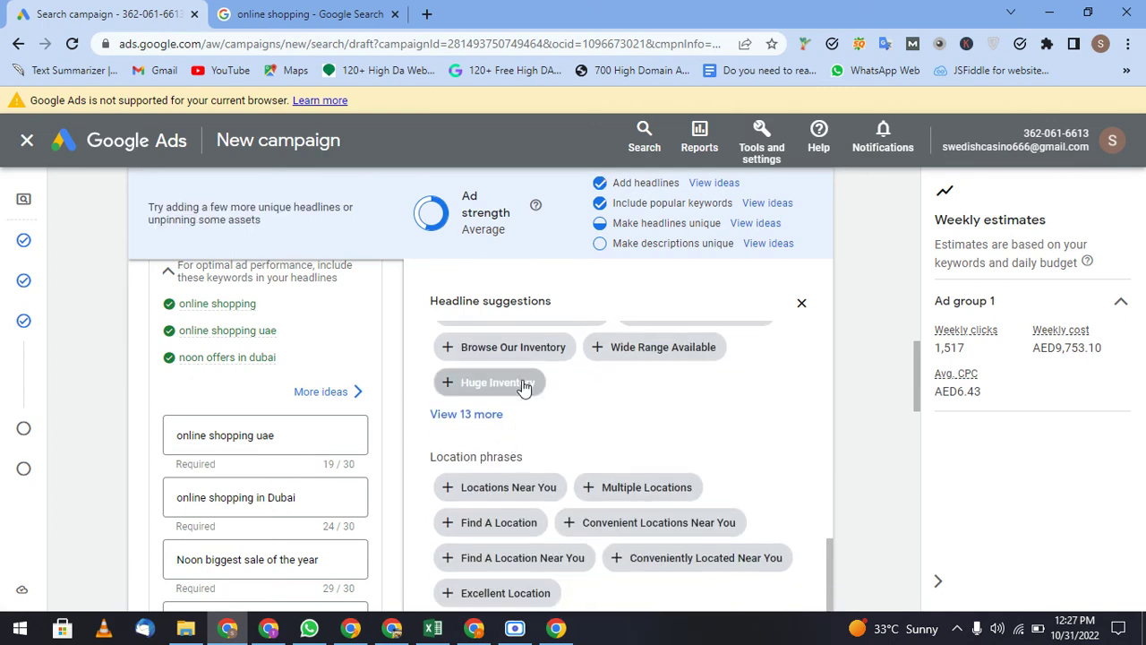
{"action": "left_click", "coordinate": [550, 376]}
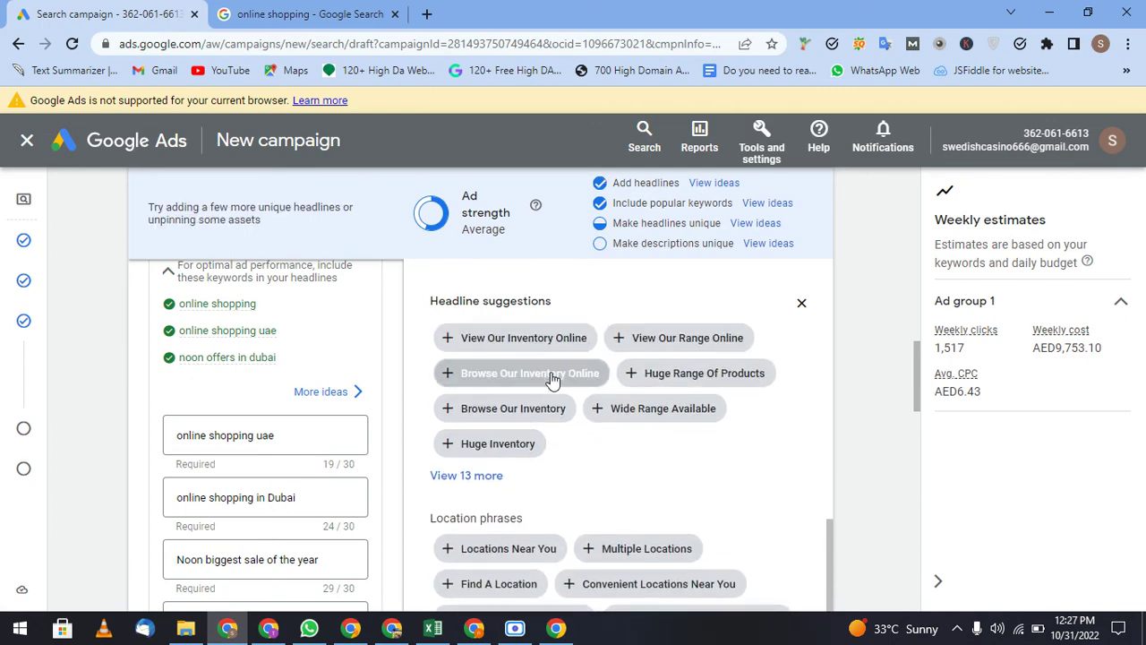
{"action": "left_click", "coordinate": [552, 380]}
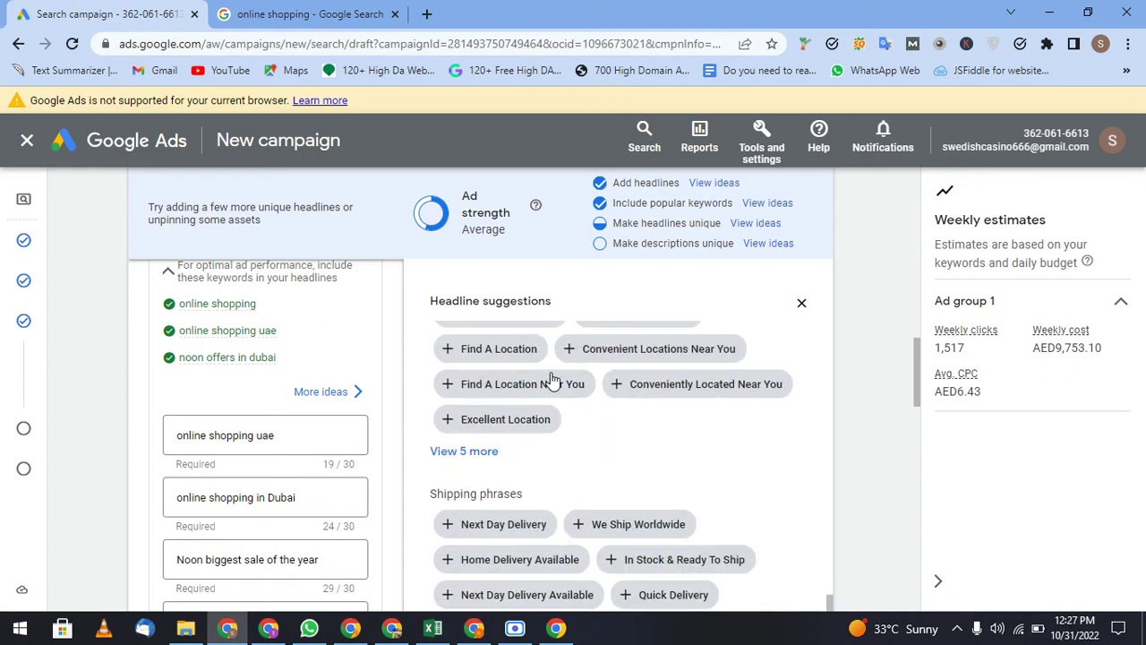
{"action": "left_click", "coordinate": [553, 379]}
{"action": "left_click", "coordinate": [551, 566]}
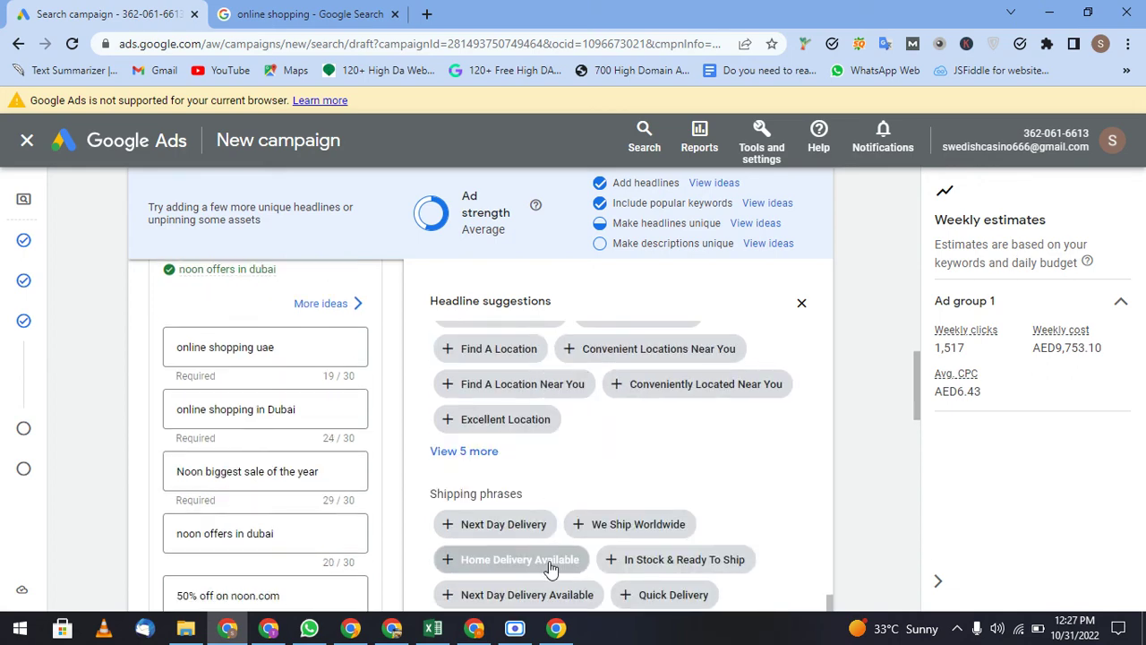
{"action": "left_click", "coordinate": [551, 596]}
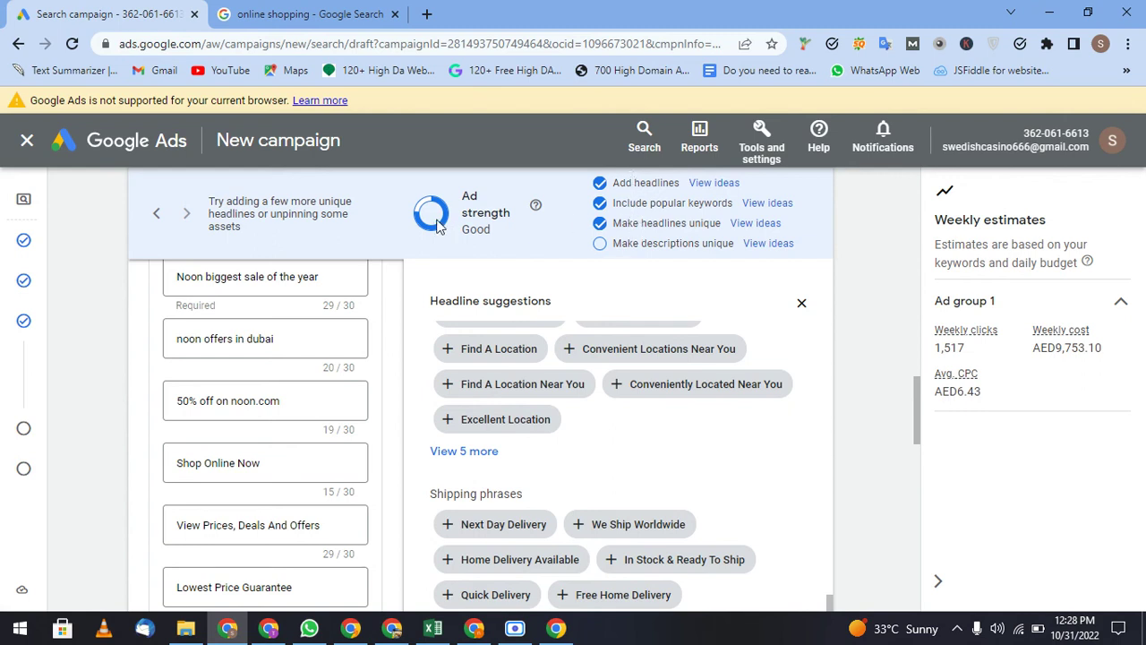
- Review the ad's added headlines and go to the first description
{"action": "scroll", "coordinate": [428, 349], "scroll_direction": "down", "scroll_amount": 4}
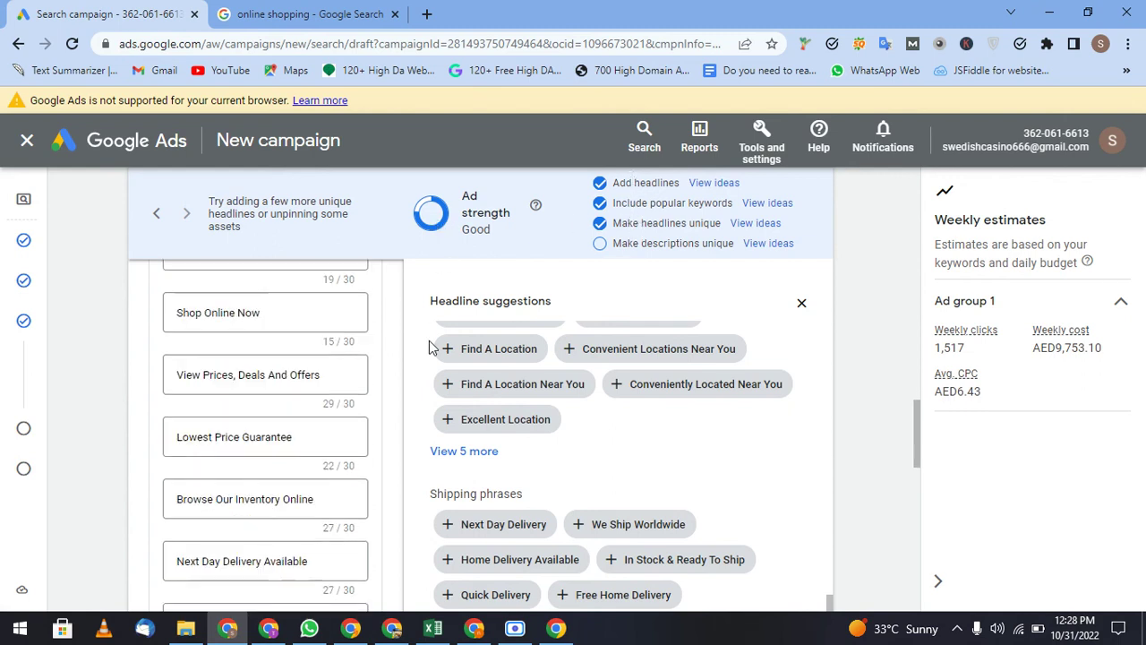
{"action": "scroll", "coordinate": [428, 348], "scroll_direction": "down", "scroll_amount": 3}
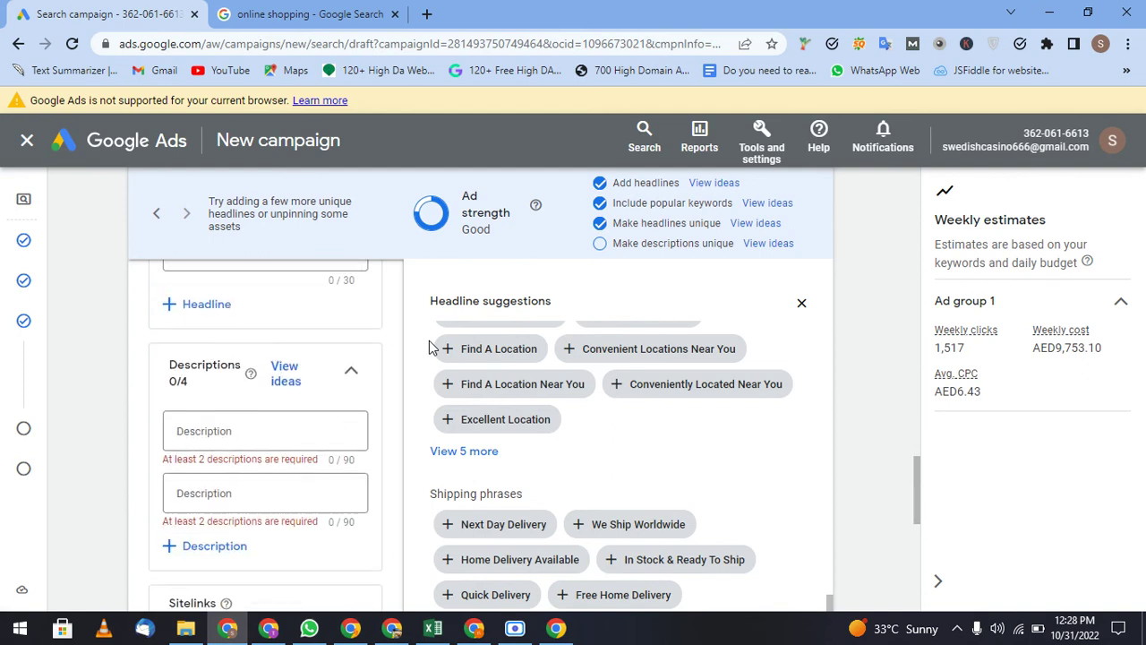
{"action": "scroll", "coordinate": [212, 442], "scroll_direction": "up", "scroll_amount": 2}
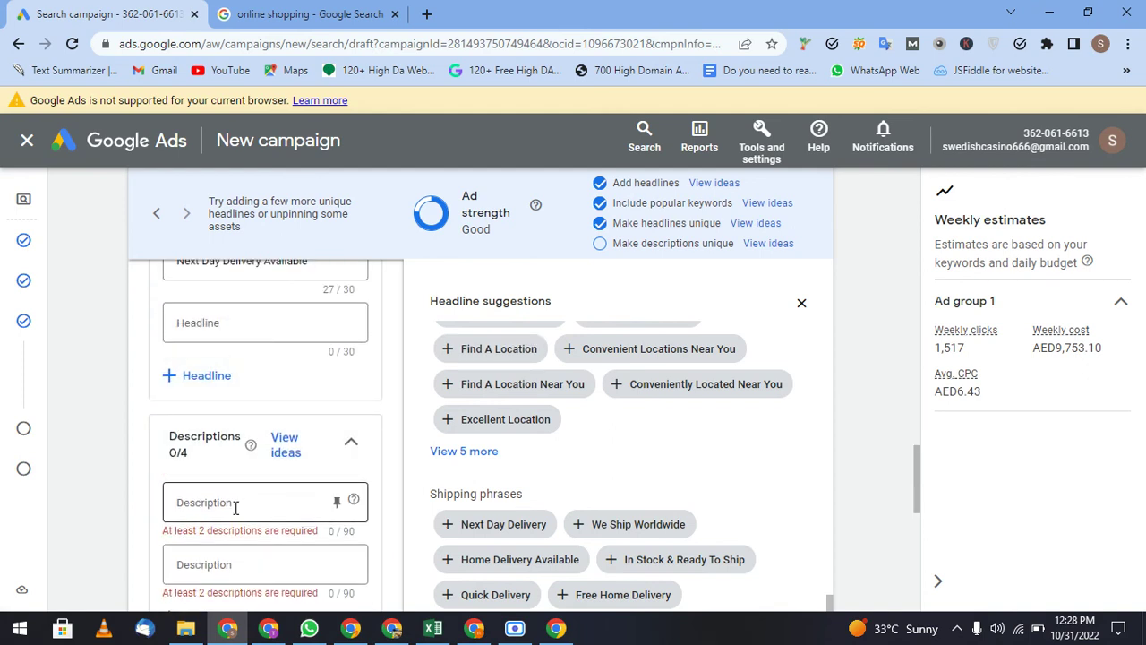
{"action": "left_click", "coordinate": [236, 508]}
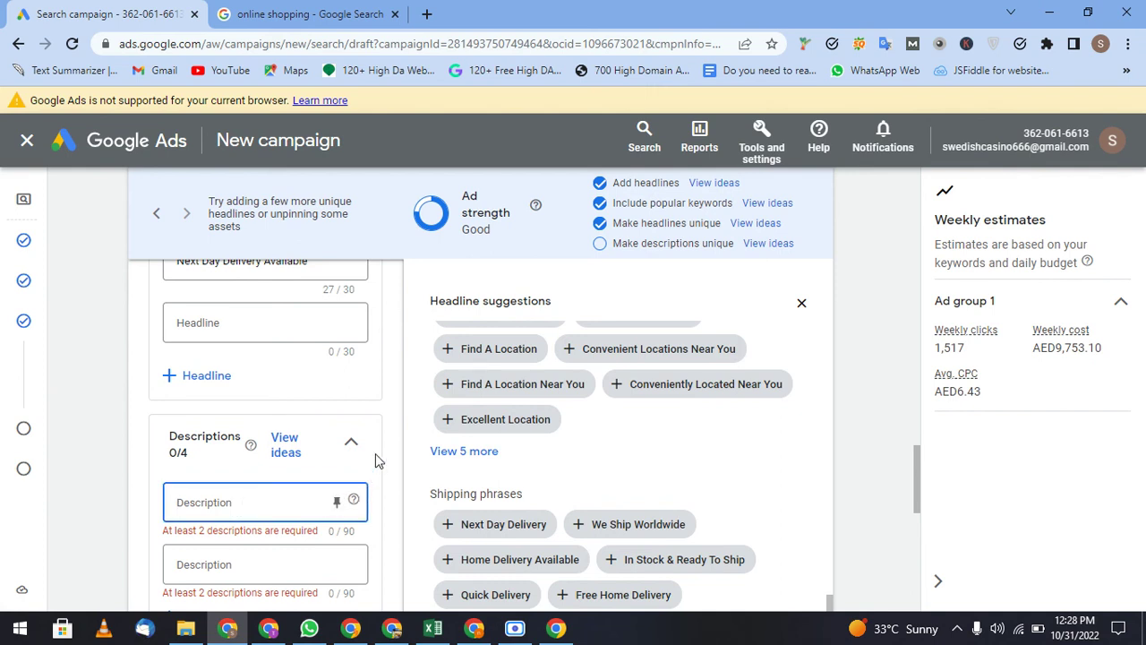
{"action": "scroll", "coordinate": [309, 502], "scroll_direction": "up", "scroll_amount": 1}
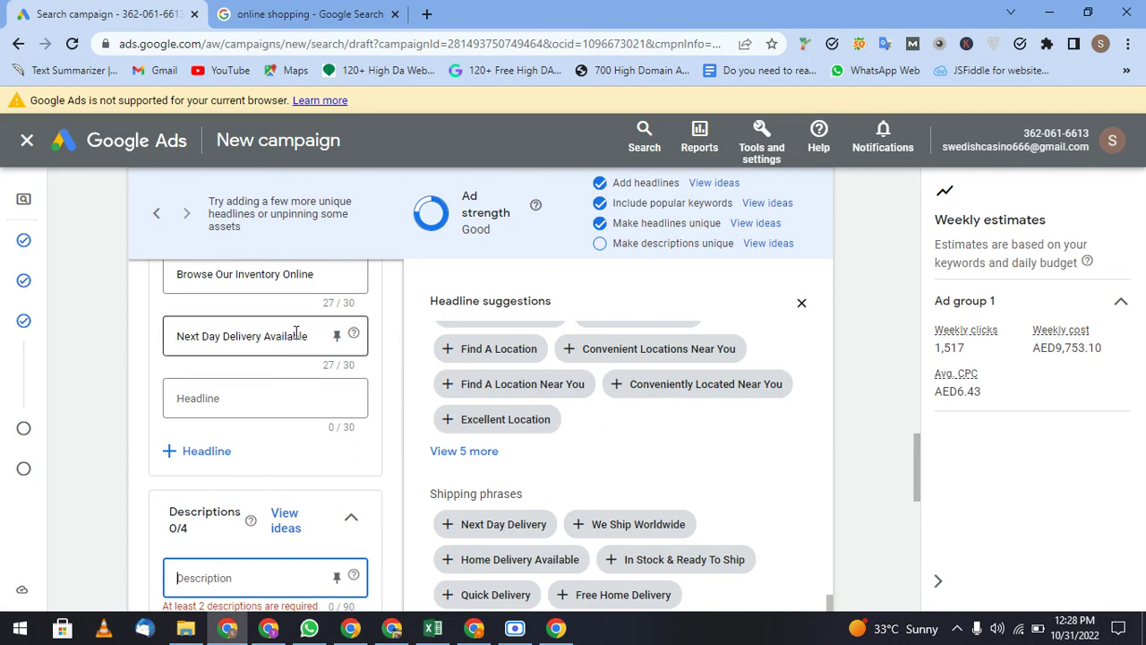
{"action": "scroll", "coordinate": [286, 416], "scroll_direction": "down", "scroll_amount": 1}
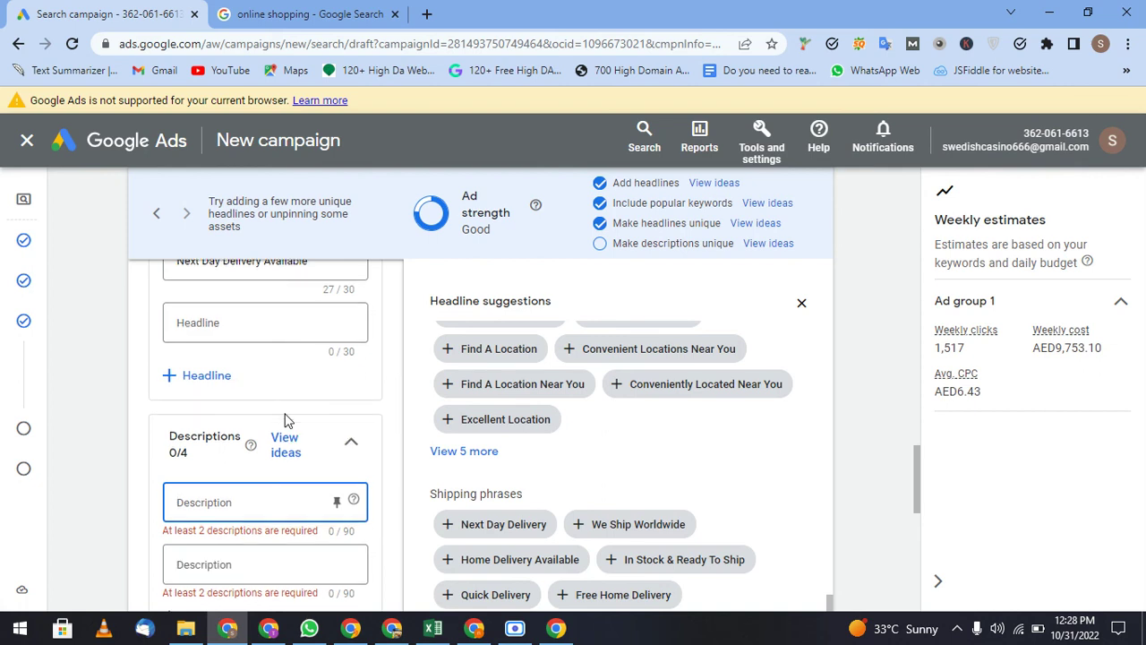
{"action": "scroll", "coordinate": [286, 417], "scroll_direction": "down", "scroll_amount": 1}
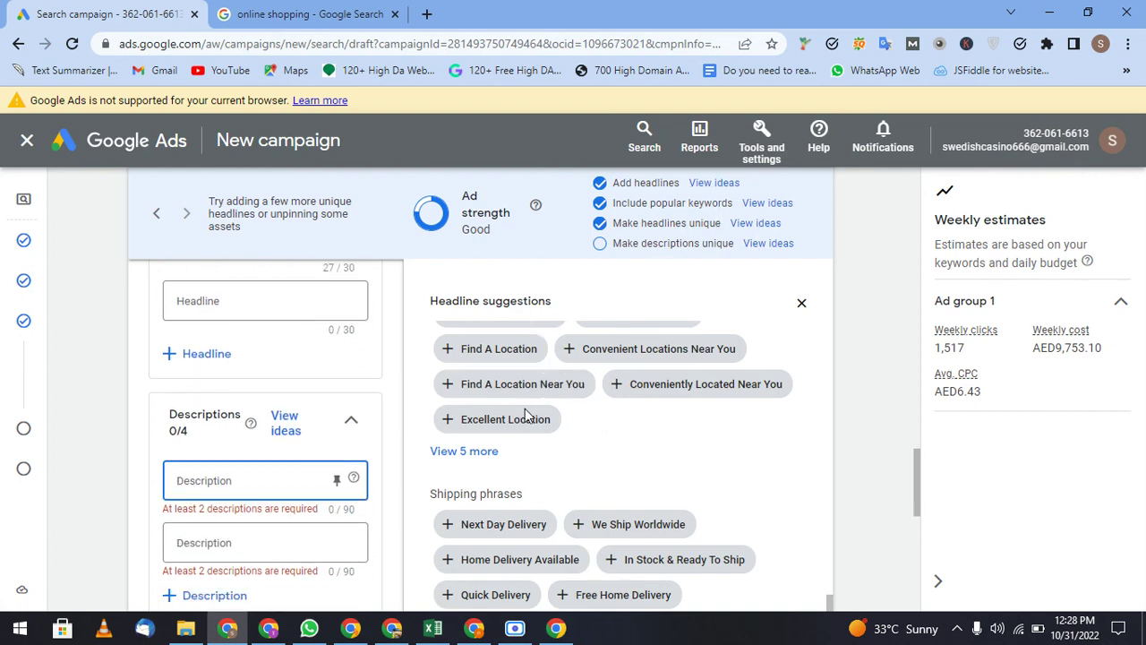
{"action": "left_click", "coordinate": [511, 524]}
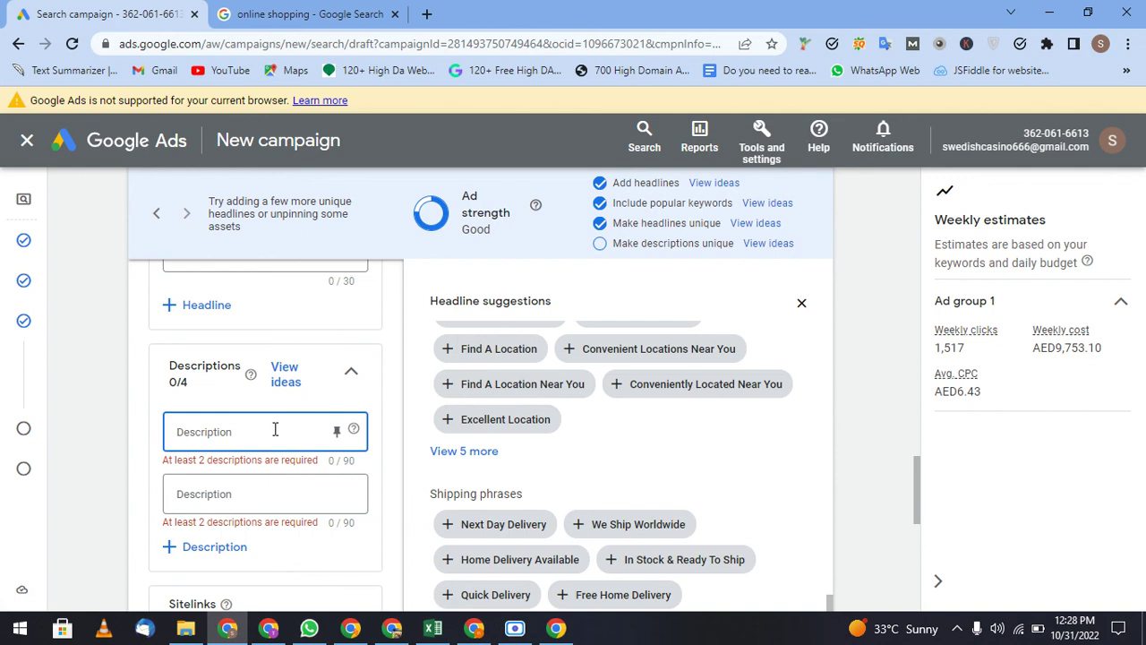
{"action": "type", "text": "g"}
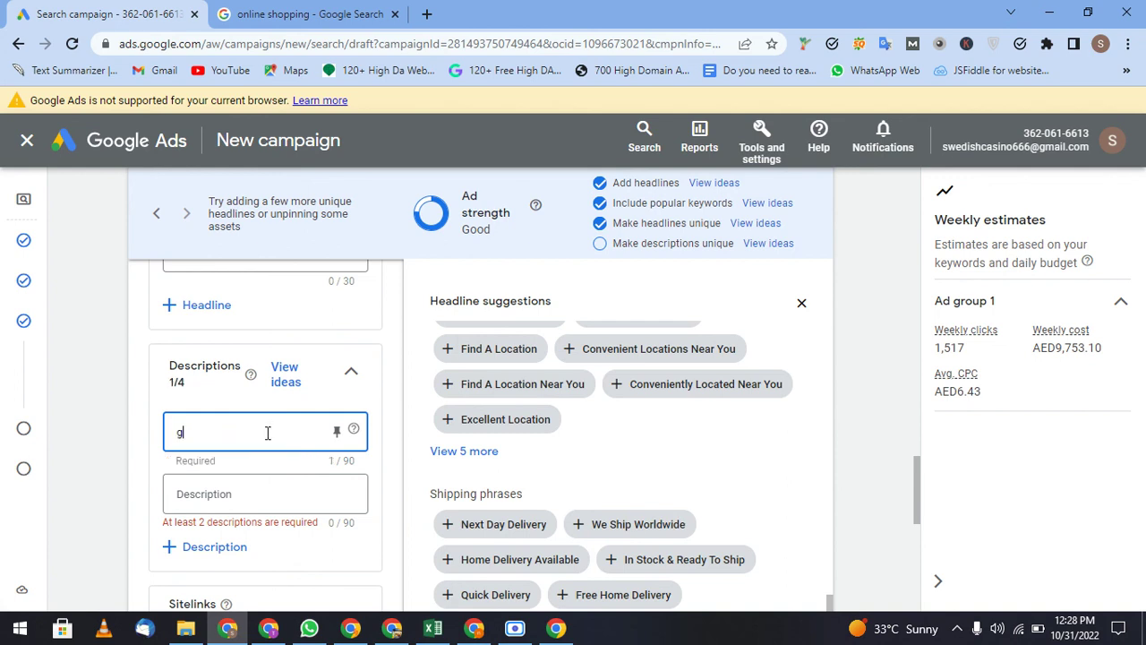
{"action": "key", "text": "BackSpace"}
{"action": "type", "text": "noon.com provides best opt"}
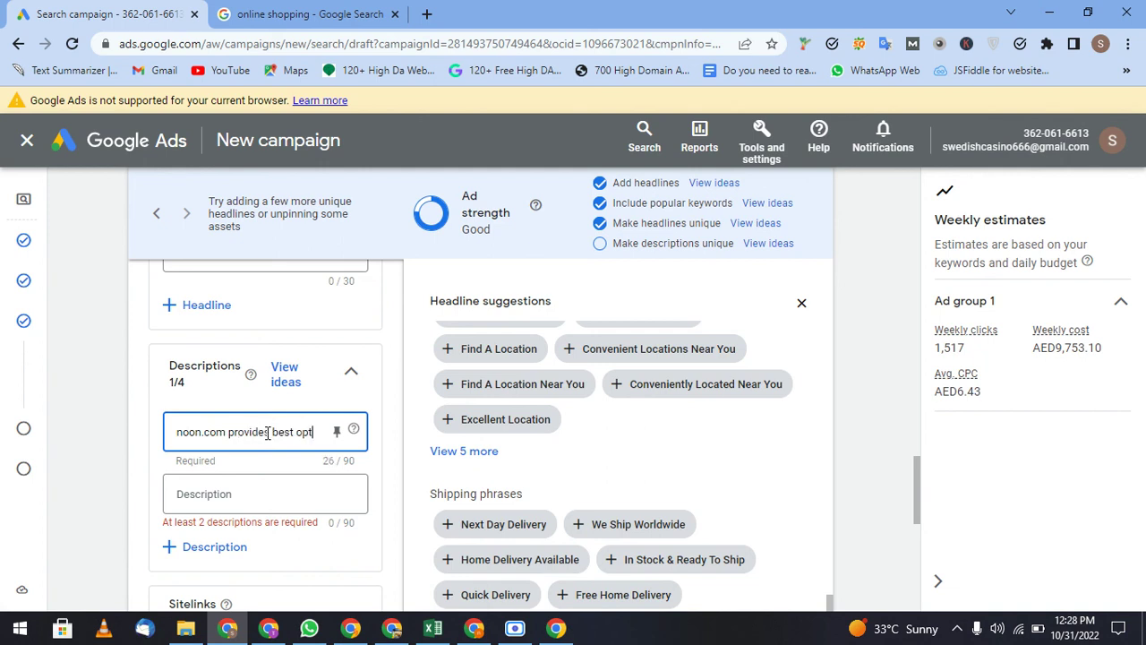
{"action": "type", "text": "ions on"}
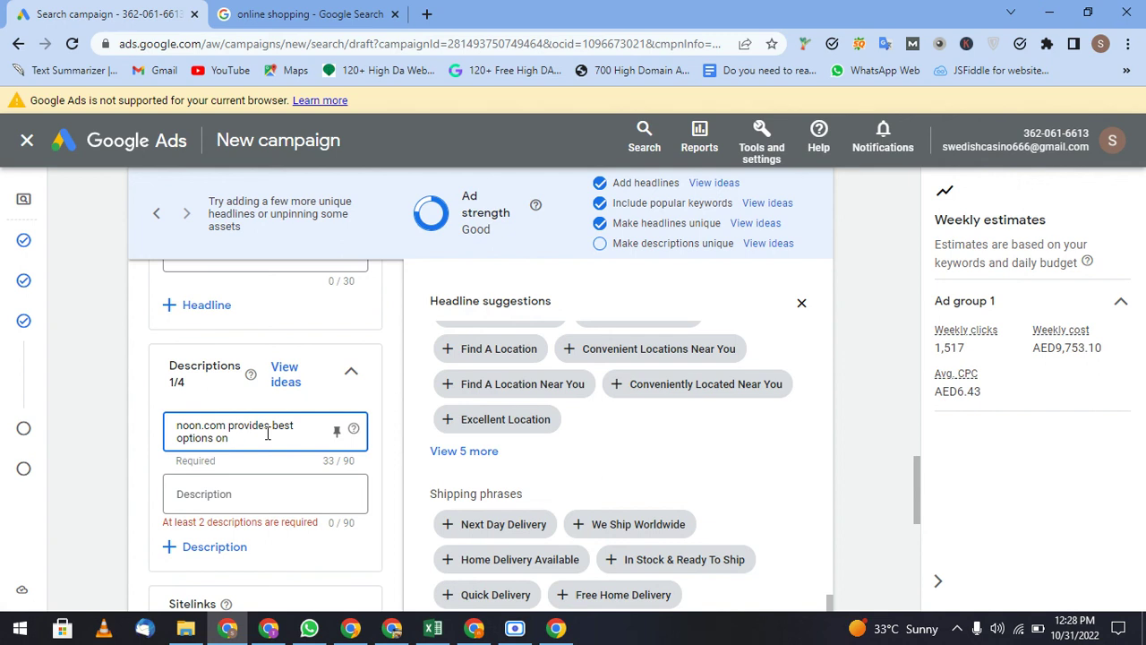
{"action": "key", "text": "ctrl+a"}
- Enter "the biggest sale of the year is here now. get best products on discount now" as the first description
{"action": "type", "text": "t"}
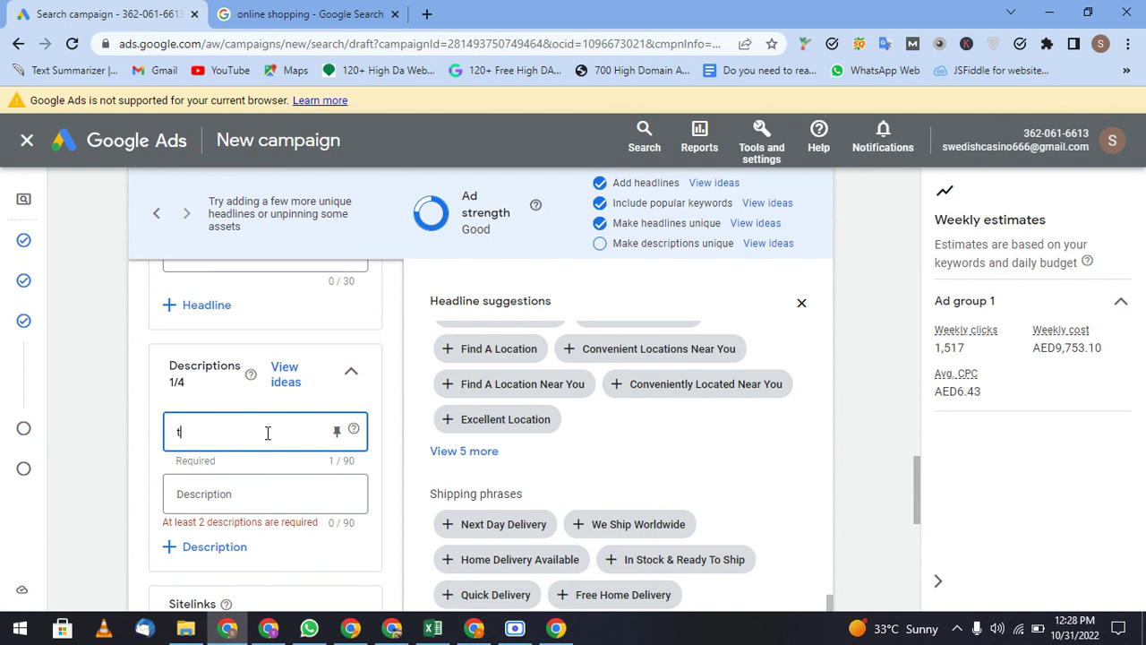
{"action": "type", "text": "he biggest sale of the year is"}
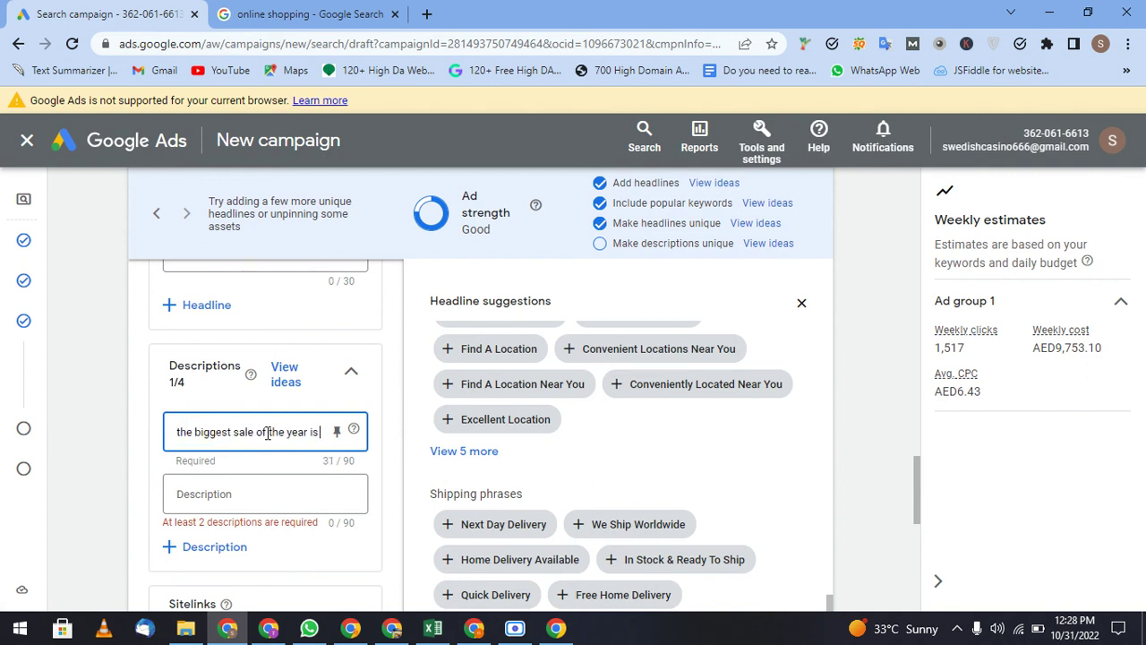
{"action": "type", "text": " here now. get"}
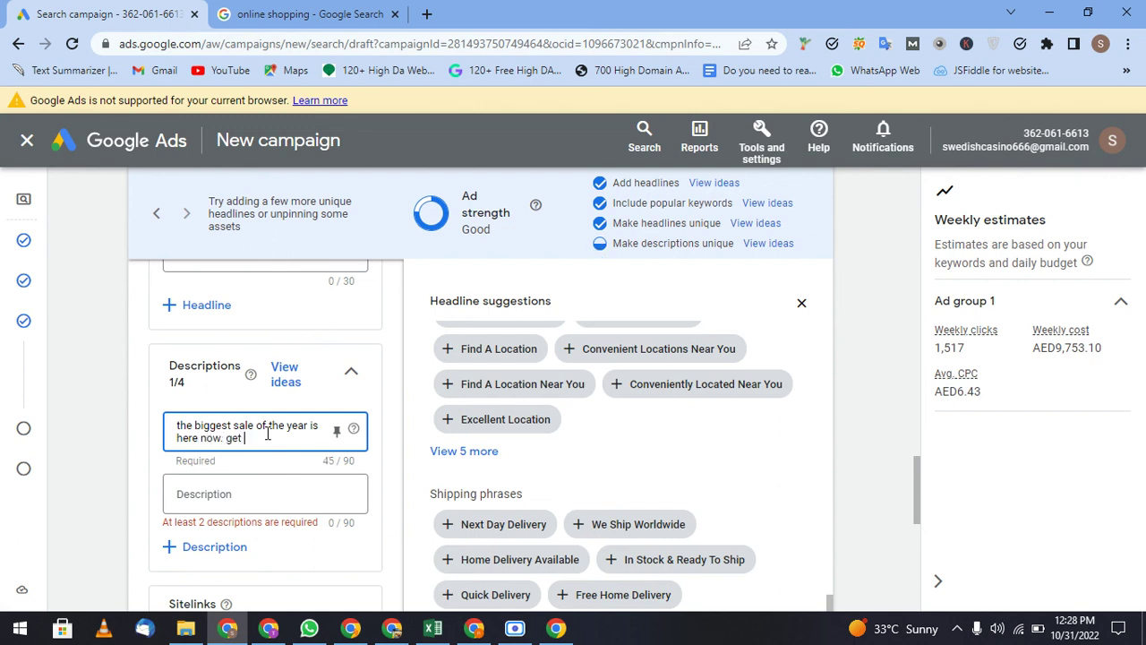
{"action": "type", "text": "best products on disc"}
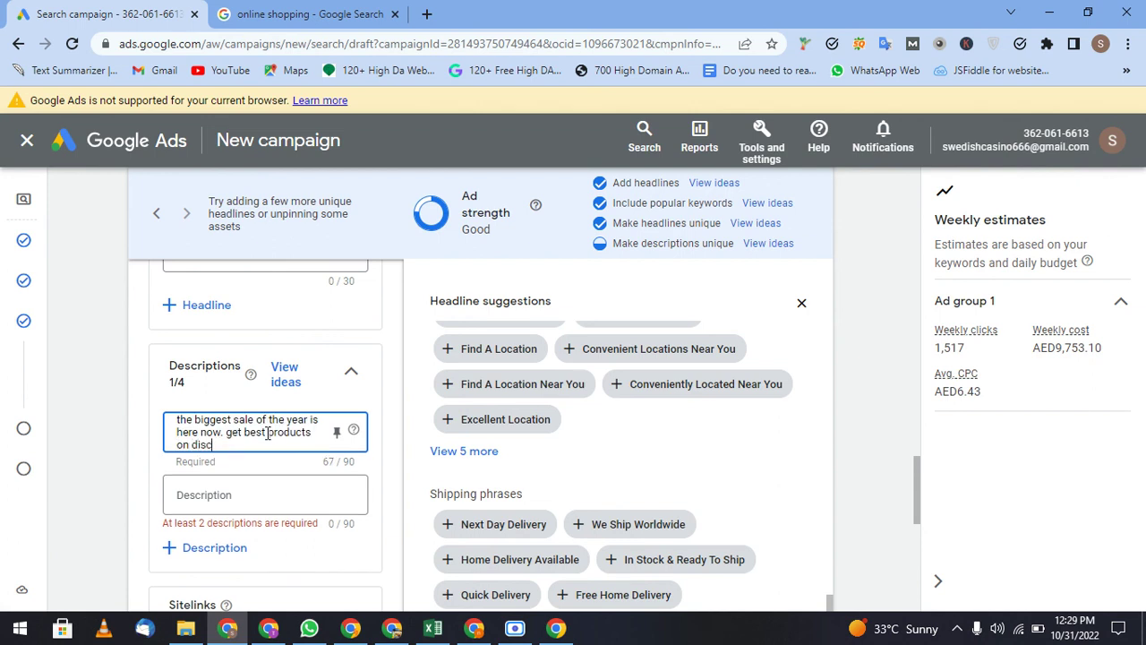
{"action": "type", "text": "ount now"}
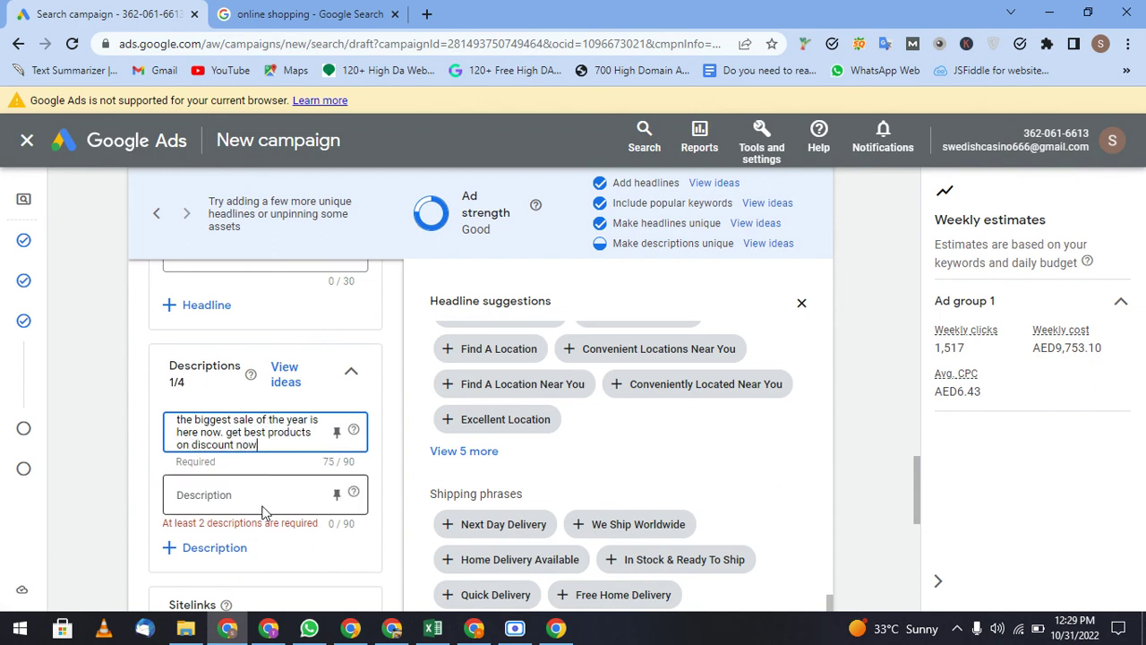
- Enter "men & women clothing get huge discount now" as the second description
{"action": "left_click", "coordinate": [264, 511]}
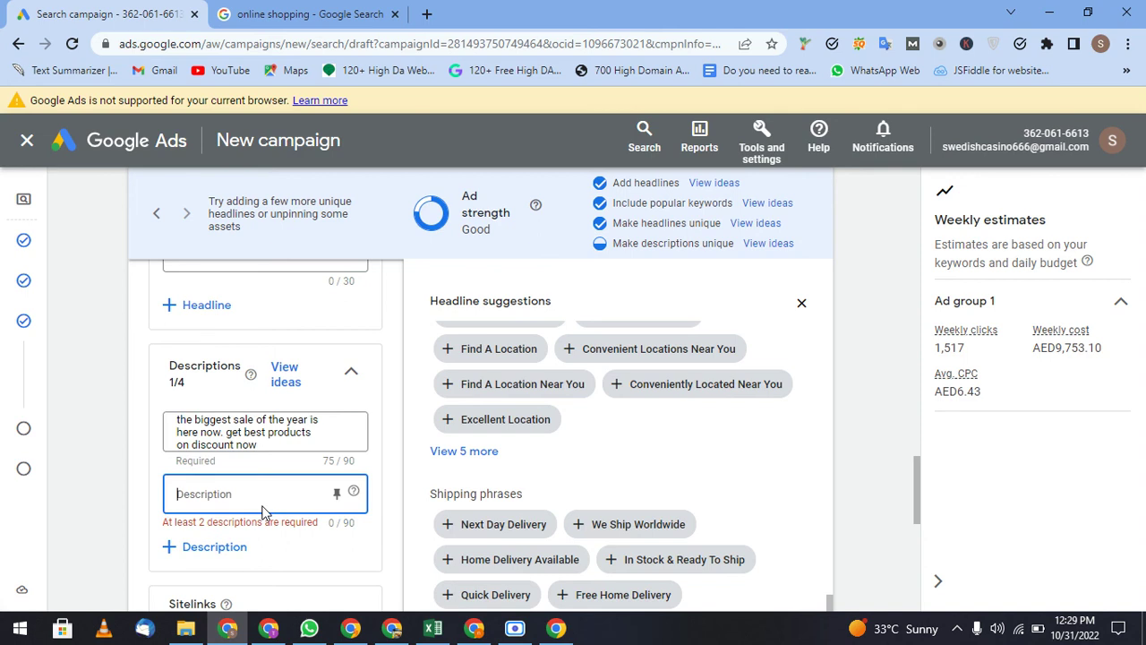
{"action": "type", "text": "men"}
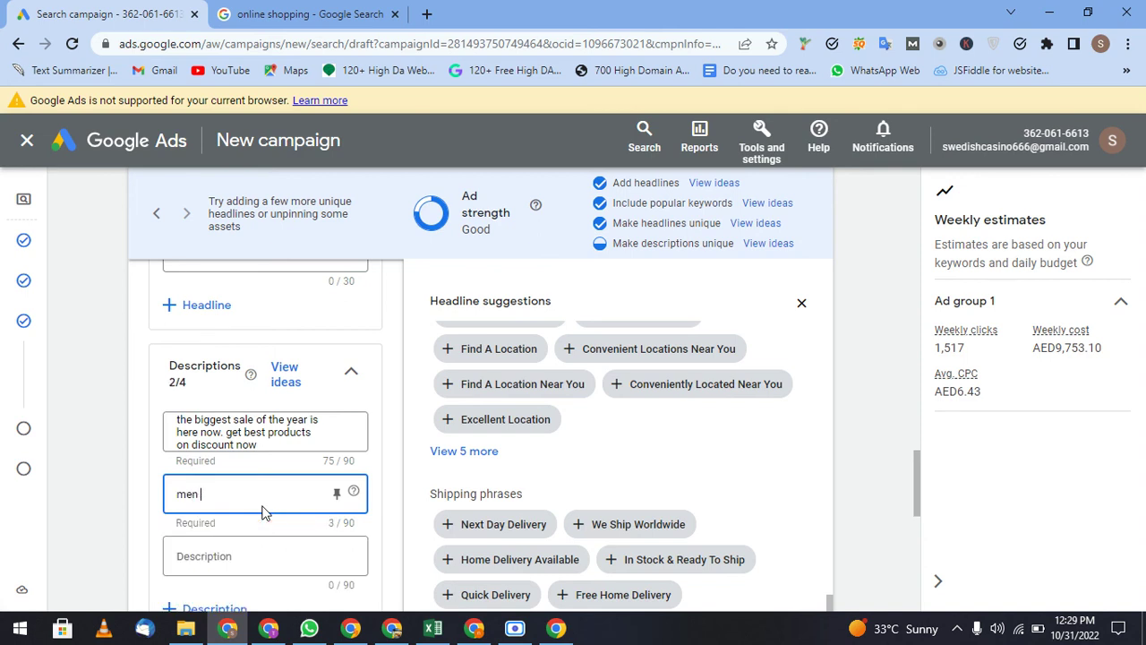
{"action": "type", "text": "s &"}
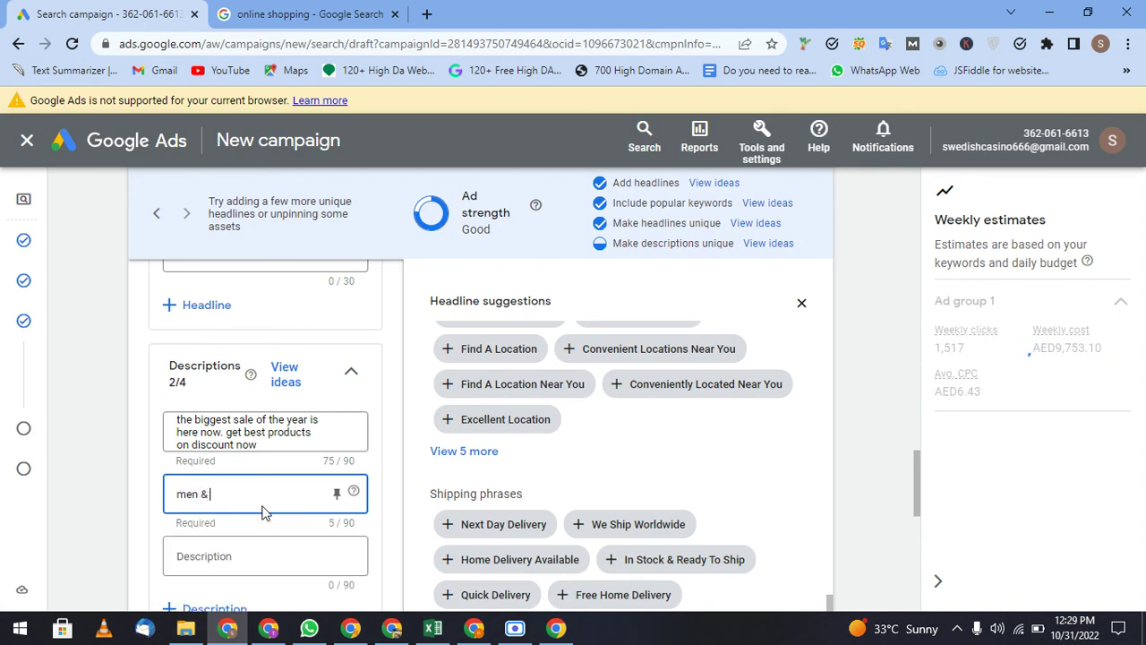
{"action": "type", "text": " women cloi"}
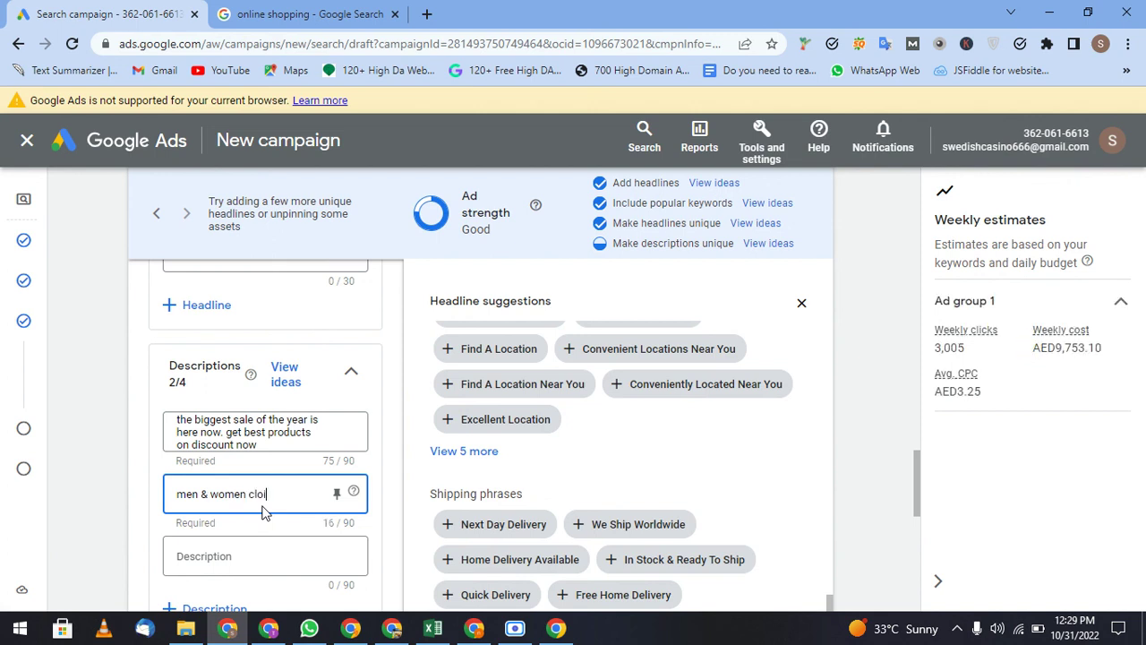
{"action": "key", "text": "BackSpace"}
{"action": "type", "text": "thing"}
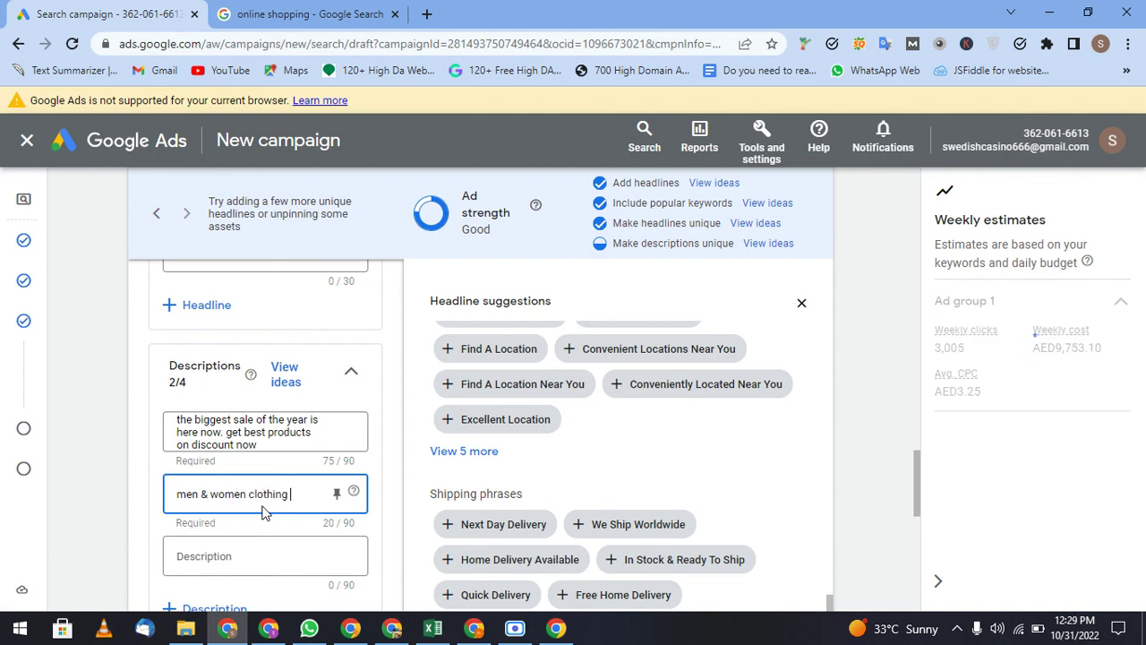
{"action": "type", "text": " get huge dis"}
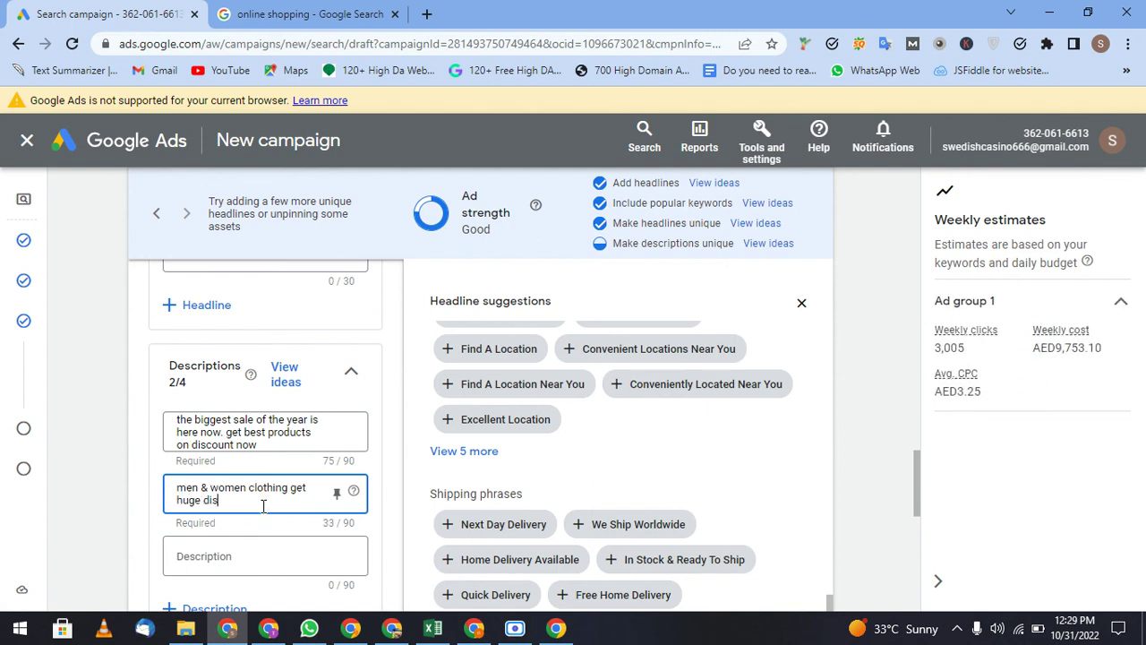
{"action": "type", "text": "count now"}
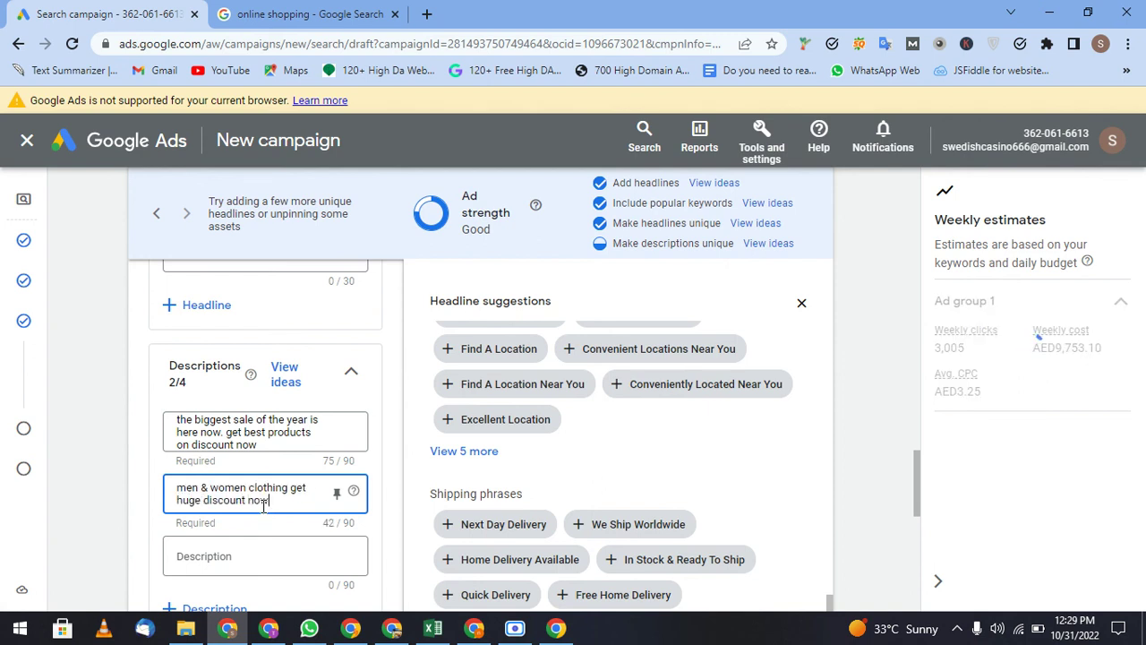
- Enter "50 to 70% off on men clothing in uae." as the third description
{"action": "left_click", "coordinate": [247, 552]}
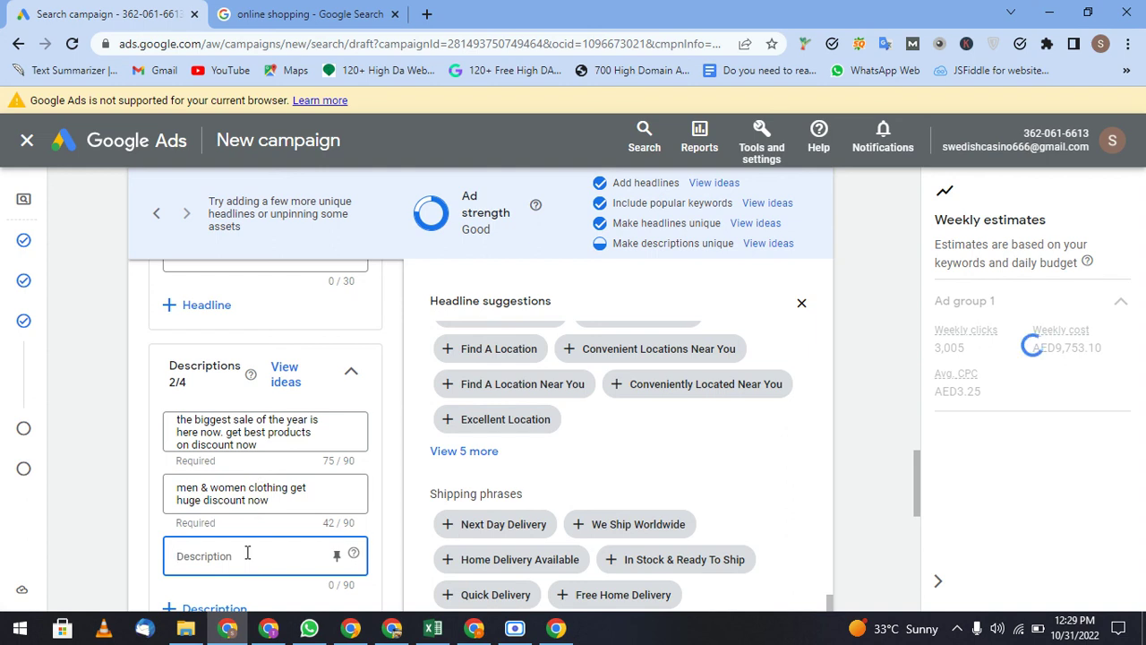
{"action": "type", "text": "50"}
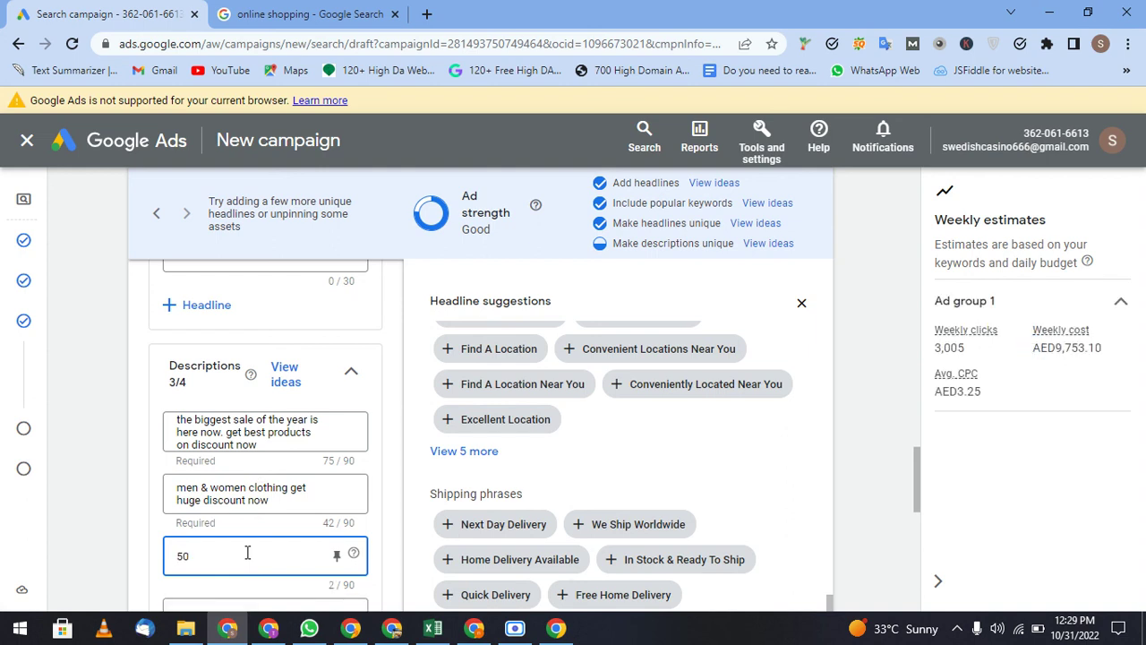
{"action": "type", "text": " to 70%"}
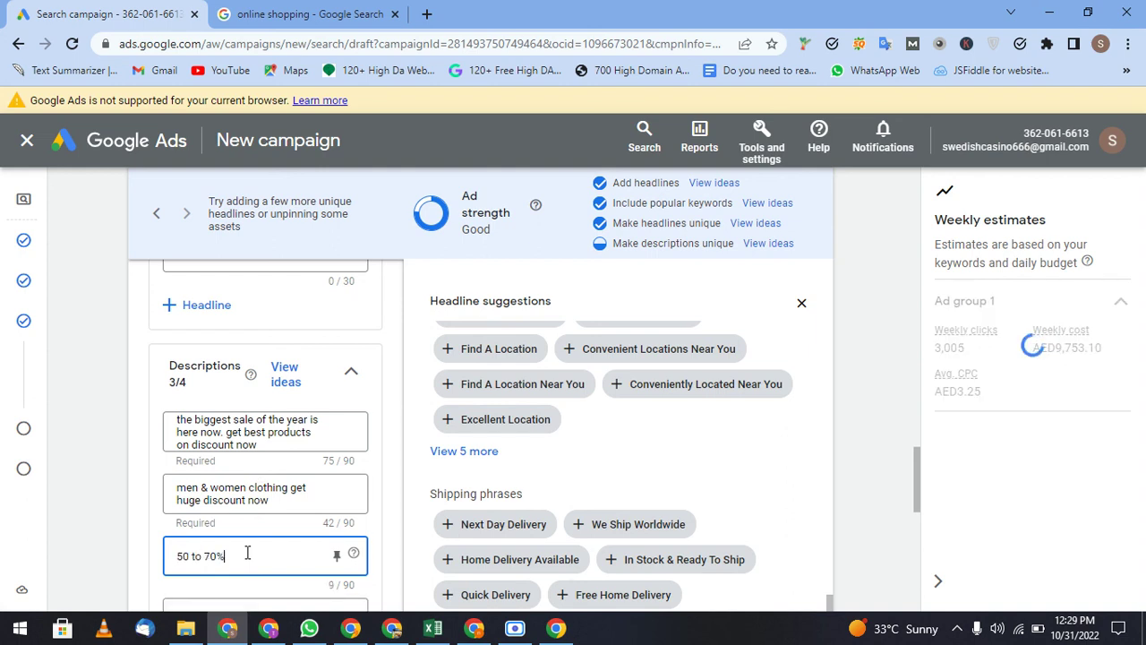
{"action": "type", "text": " off on"}
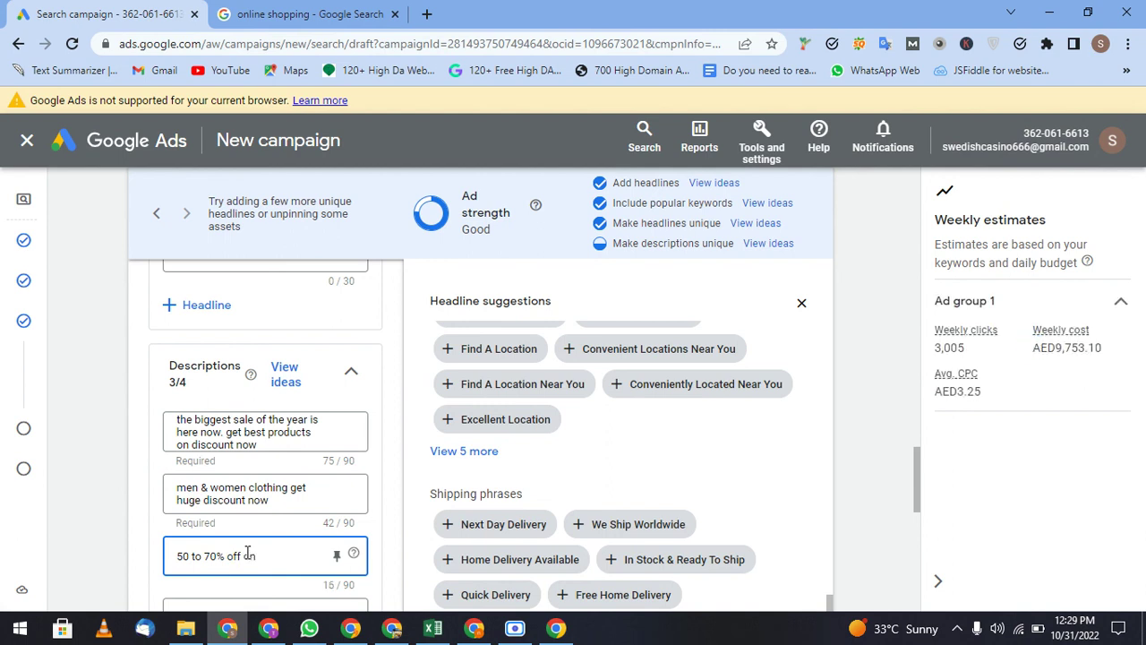
{"action": "type", "text": " mr"}
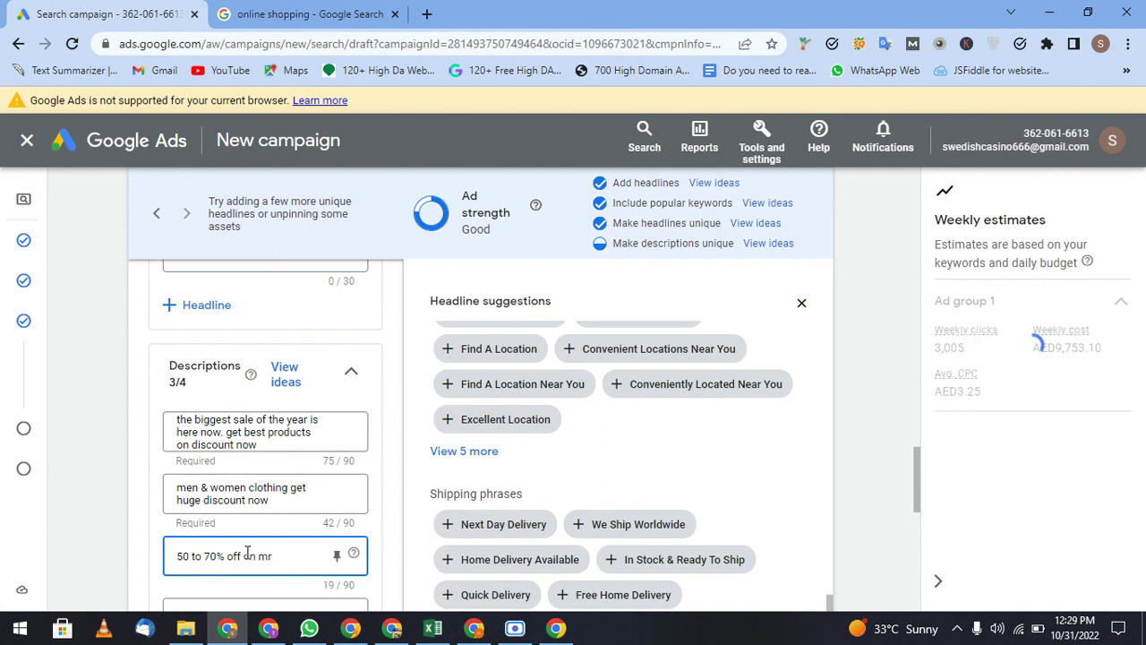
{"action": "key", "text": "BackSpace"}
{"action": "type", "text": "en clothing in uae"}
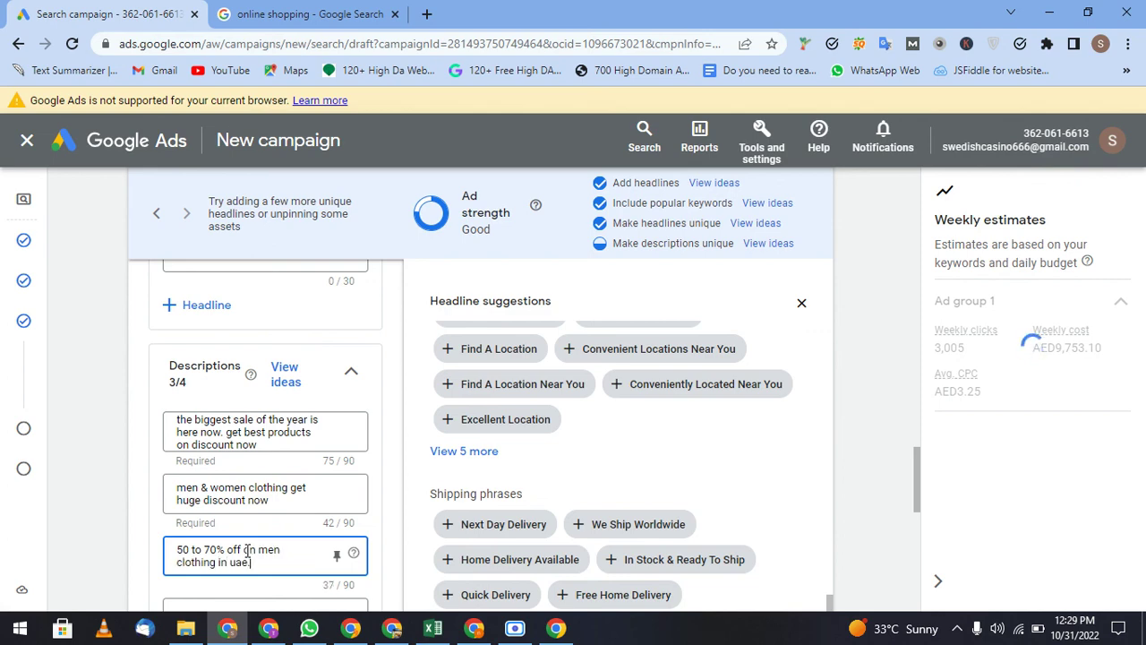
- Finish the responsive search ad without a fourth description or sitelinks and continue to the budget settings
{"action": "scroll", "coordinate": [249, 555], "scroll_direction": "down", "scroll_amount": 2}
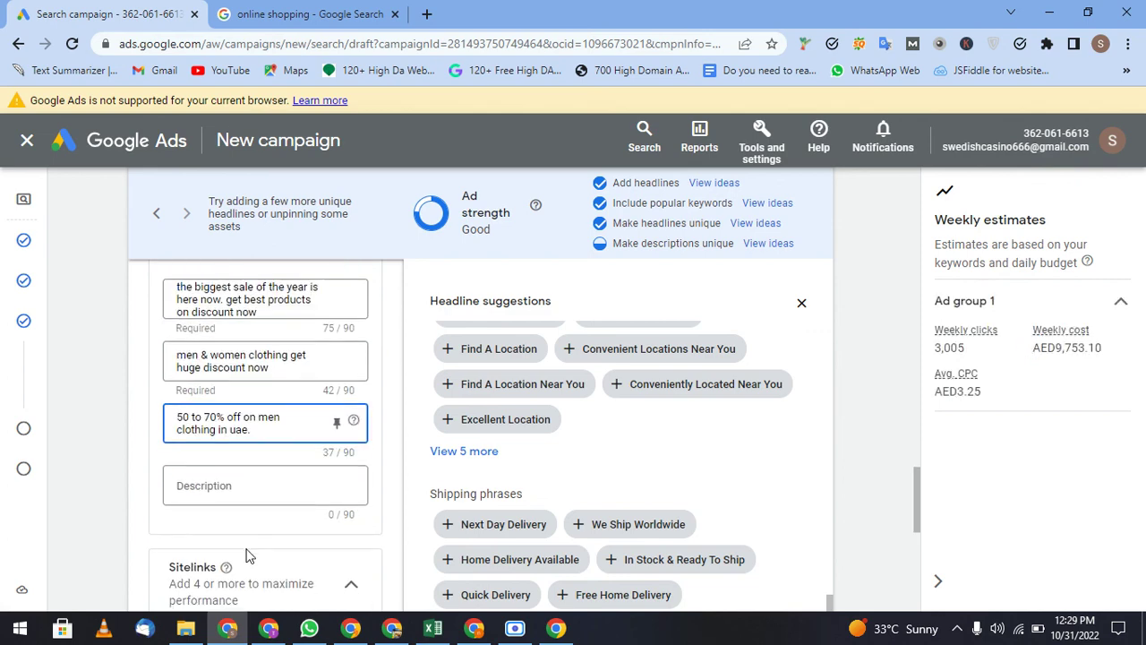
{"action": "scroll", "coordinate": [249, 555], "scroll_direction": "down", "scroll_amount": 3}
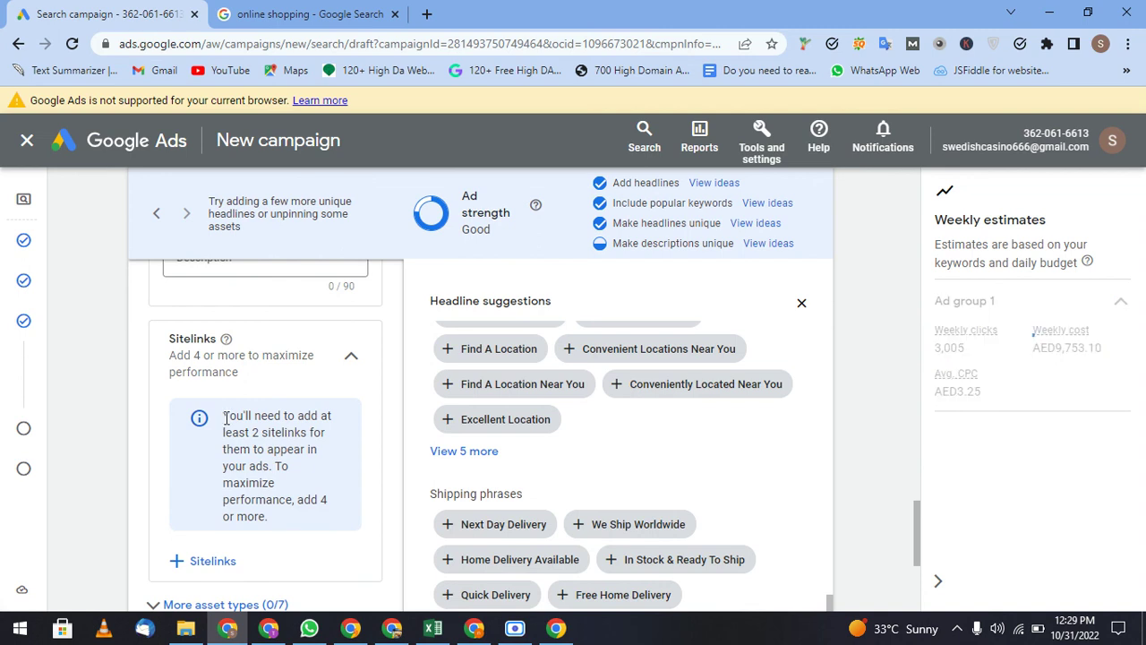
{"action": "scroll", "coordinate": [258, 391], "scroll_direction": "up", "scroll_amount": 1}
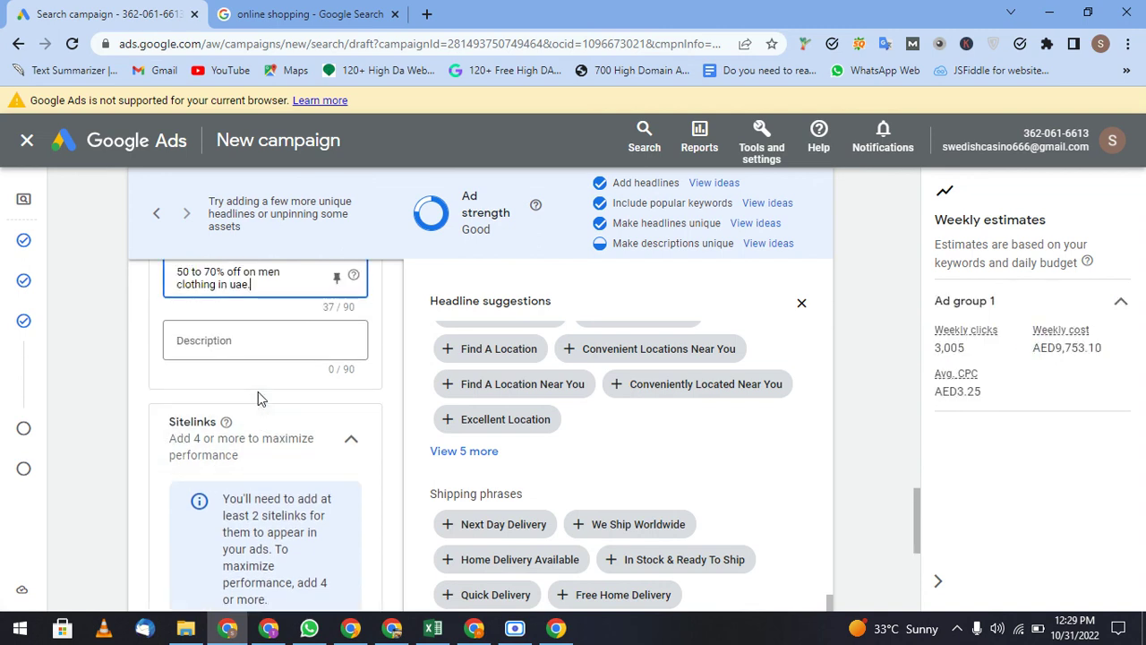
{"action": "scroll", "coordinate": [363, 381], "scroll_direction": "up", "scroll_amount": 2}
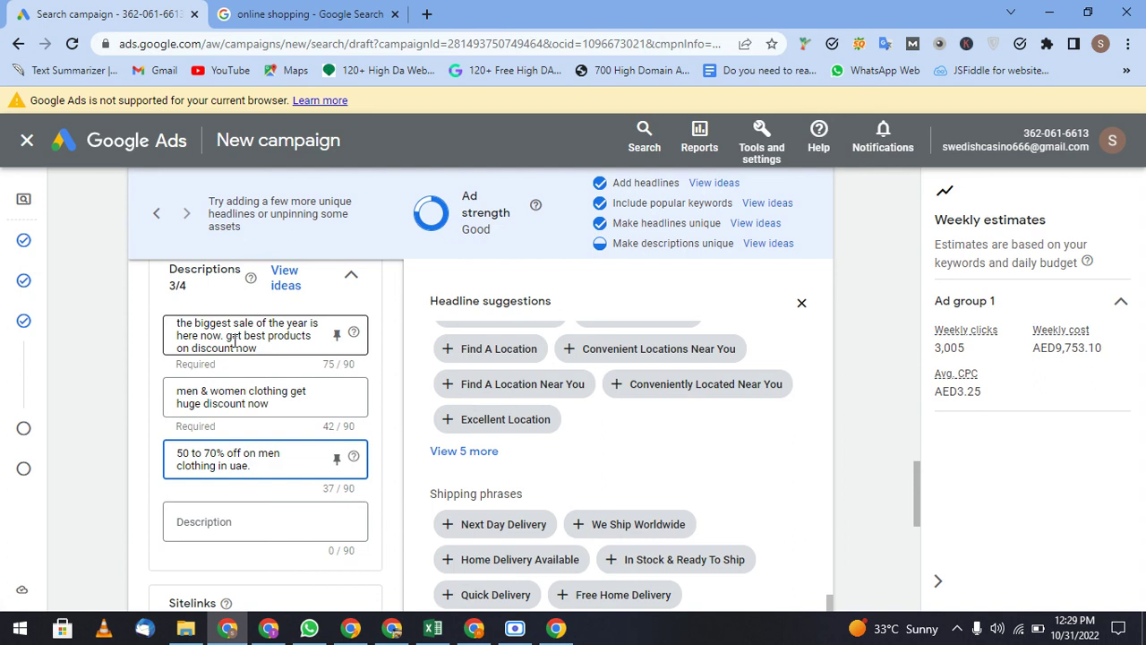
{"action": "scroll", "coordinate": [200, 454], "scroll_direction": "down", "scroll_amount": 4}
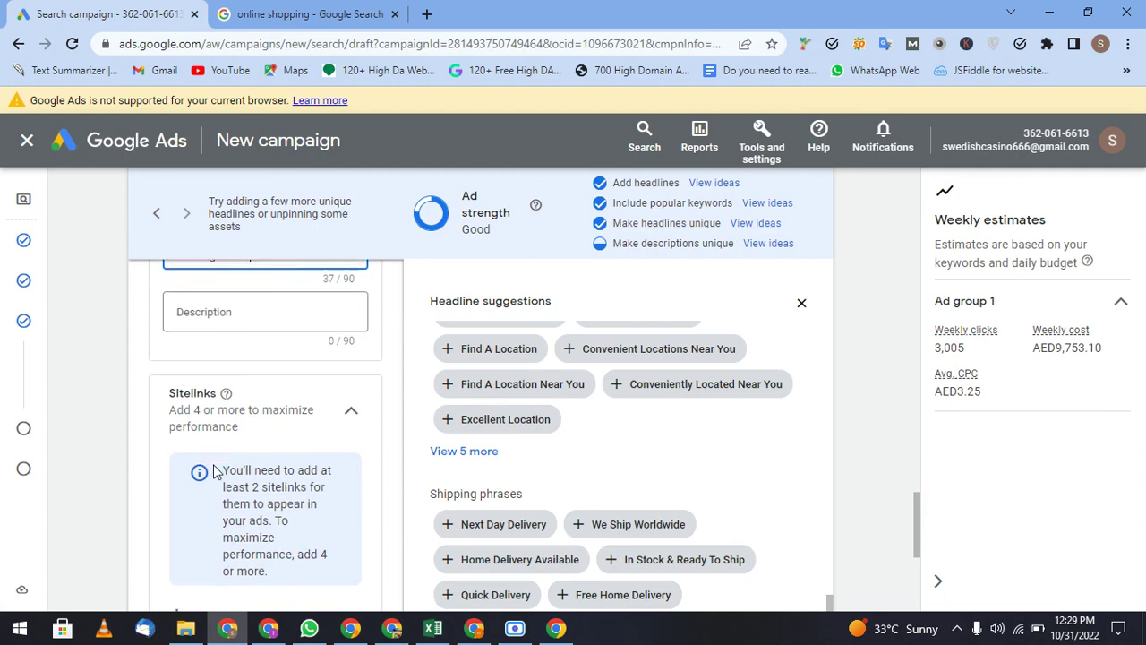
{"action": "scroll", "coordinate": [220, 472], "scroll_direction": "down", "scroll_amount": 3}
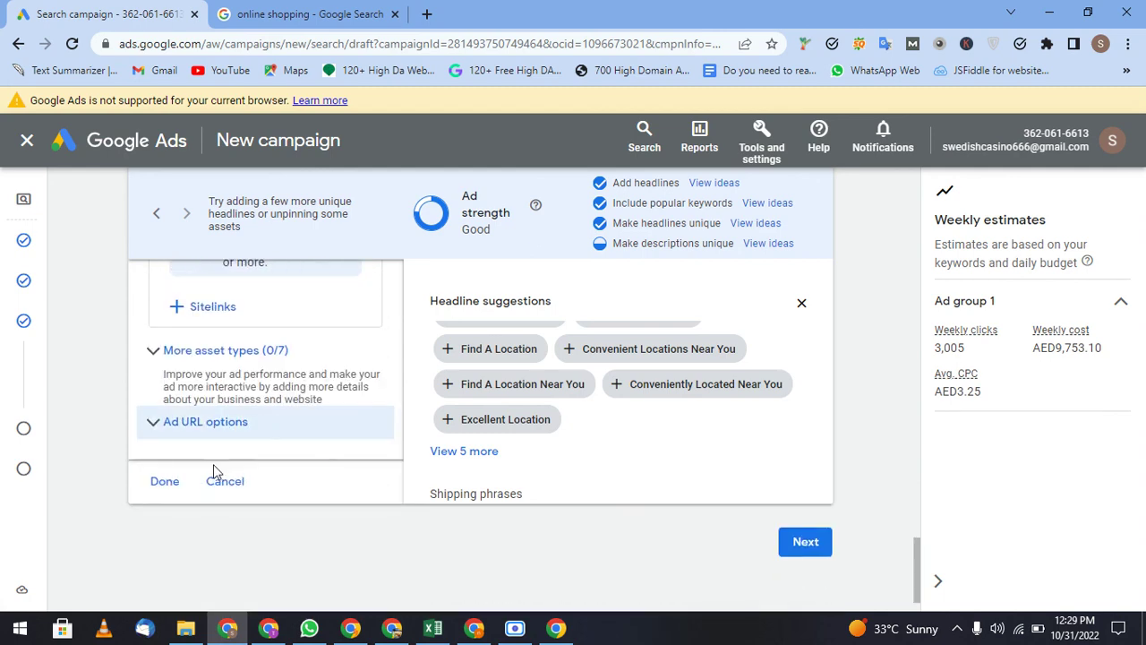
{"action": "left_click", "coordinate": [165, 482]}
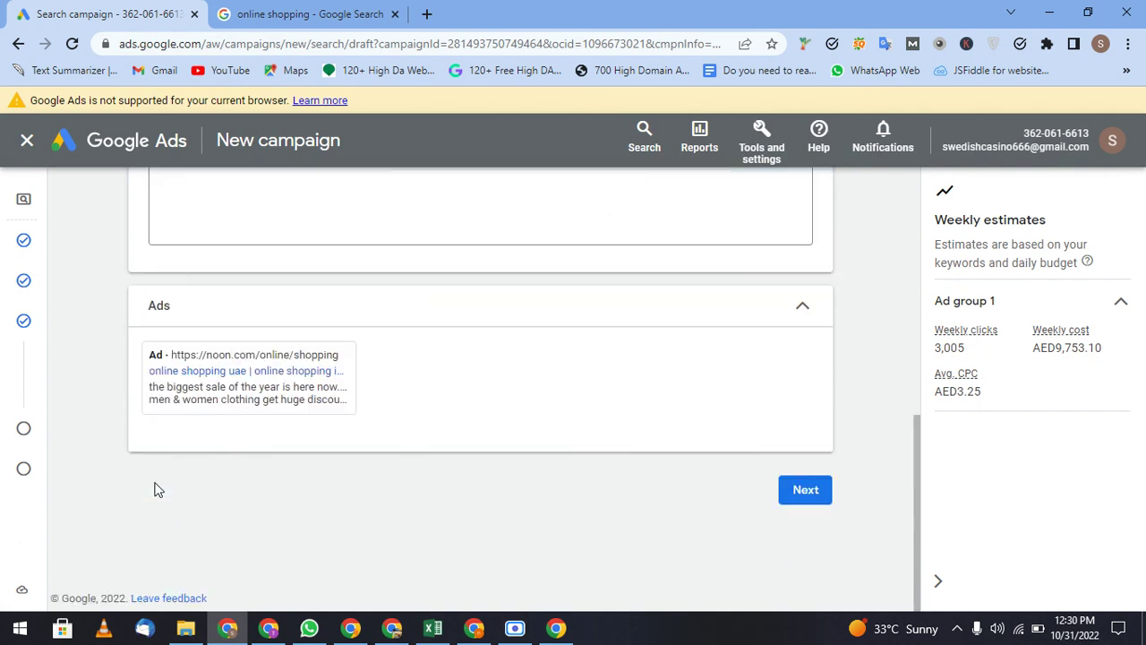
{"action": "left_click", "coordinate": [806, 490]}
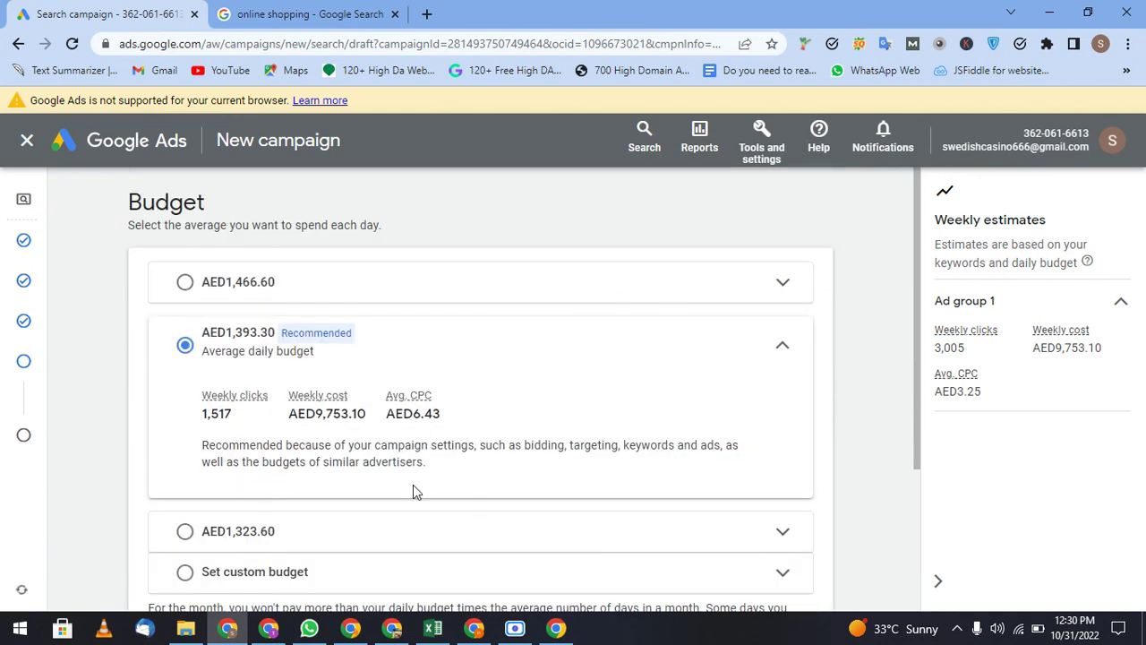
- Set a custom average daily budget of AED 100 for the campaign
{"action": "left_click", "coordinate": [186, 574]}
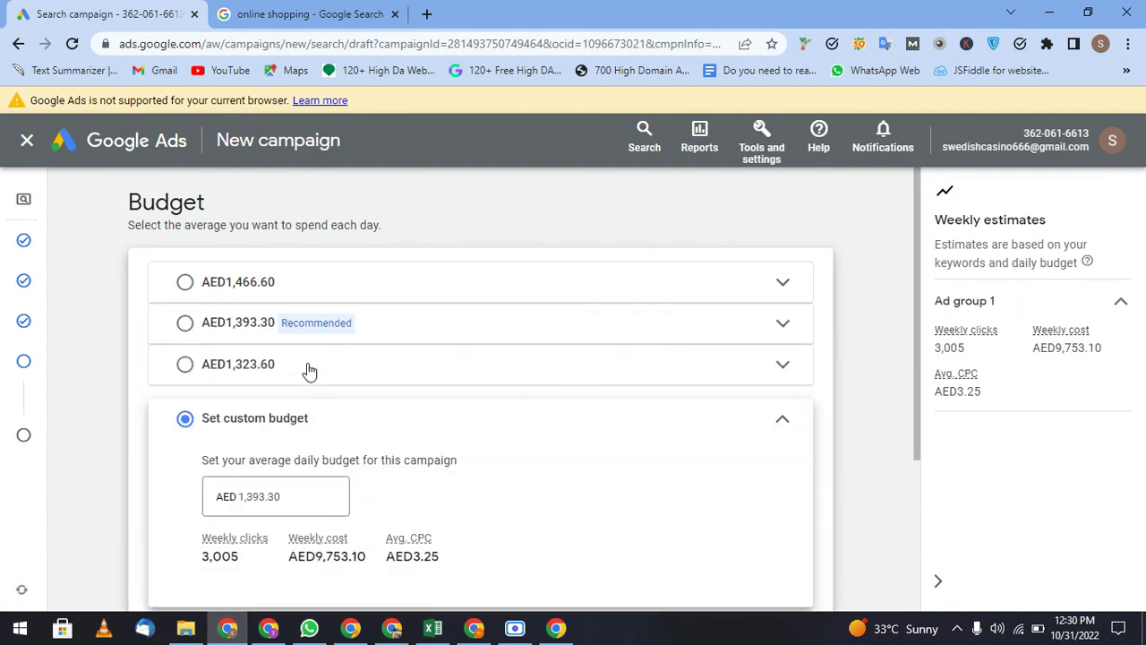
{"action": "scroll", "coordinate": [301, 484], "scroll_direction": "down", "scroll_amount": 1}
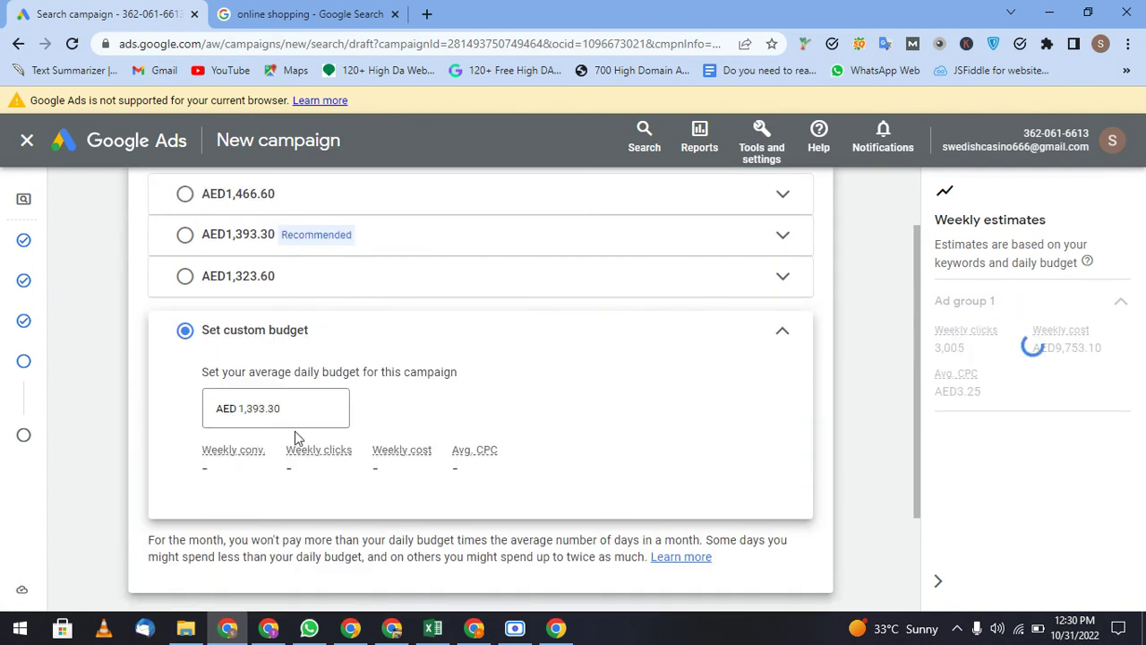
{"action": "left_click", "coordinate": [315, 406]}
{"action": "double_click", "coordinate": [315, 404]}
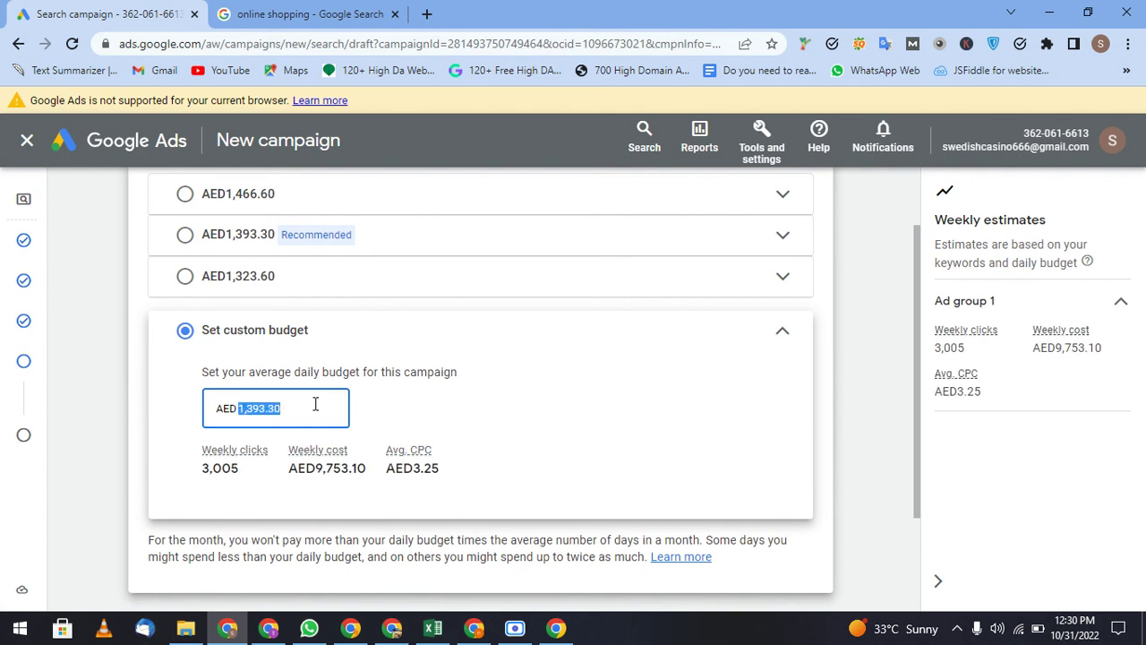
{"action": "type", "text": "2"}
{"action": "key", "text": "BackSpace"}
{"action": "type", "text": "100"}
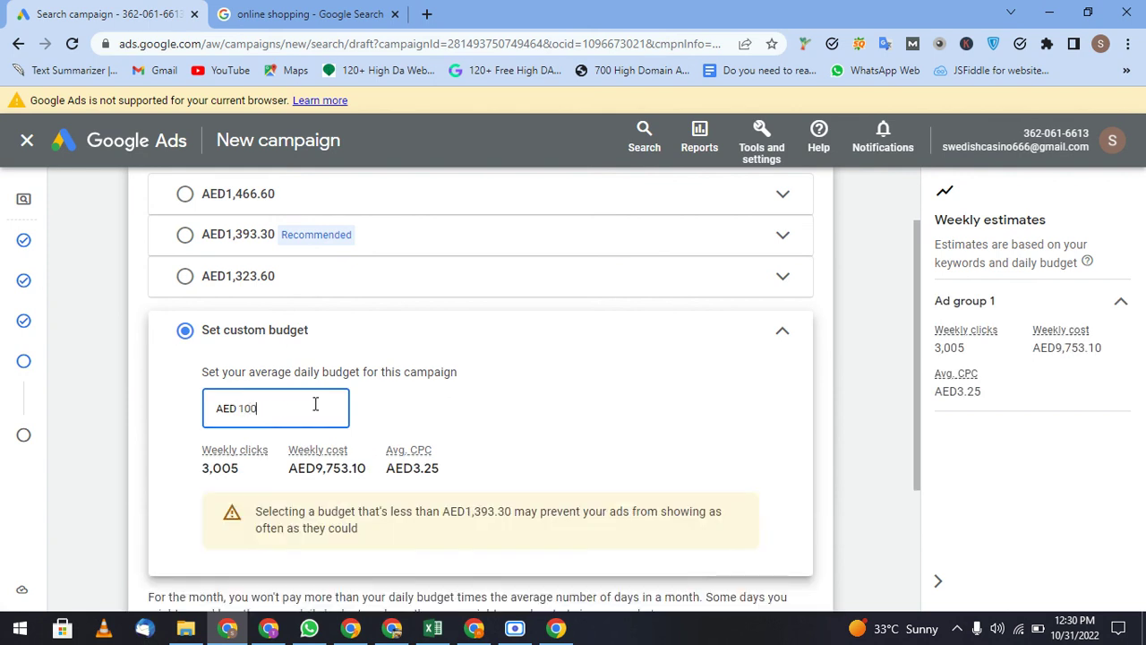
{"action": "left_click", "coordinate": [660, 506]}
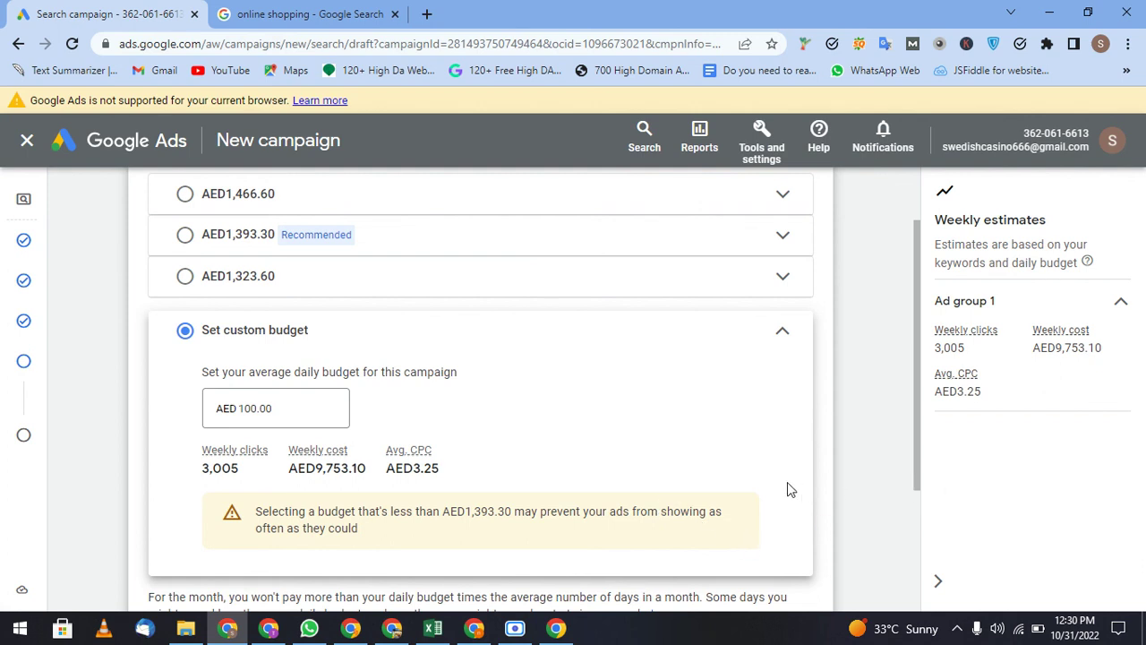
- Continue to the campaign review and publish the "noon ads" campaign
{"action": "scroll", "coordinate": [787, 490], "scroll_direction": "down", "scroll_amount": 2}
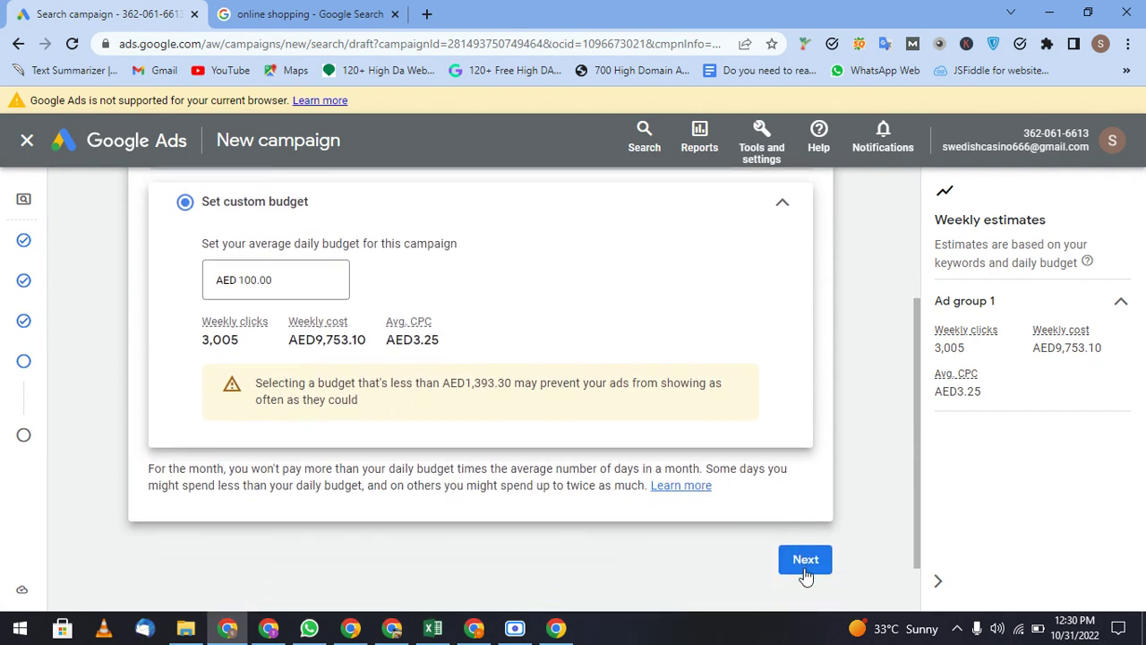
{"action": "left_click", "coordinate": [805, 564]}
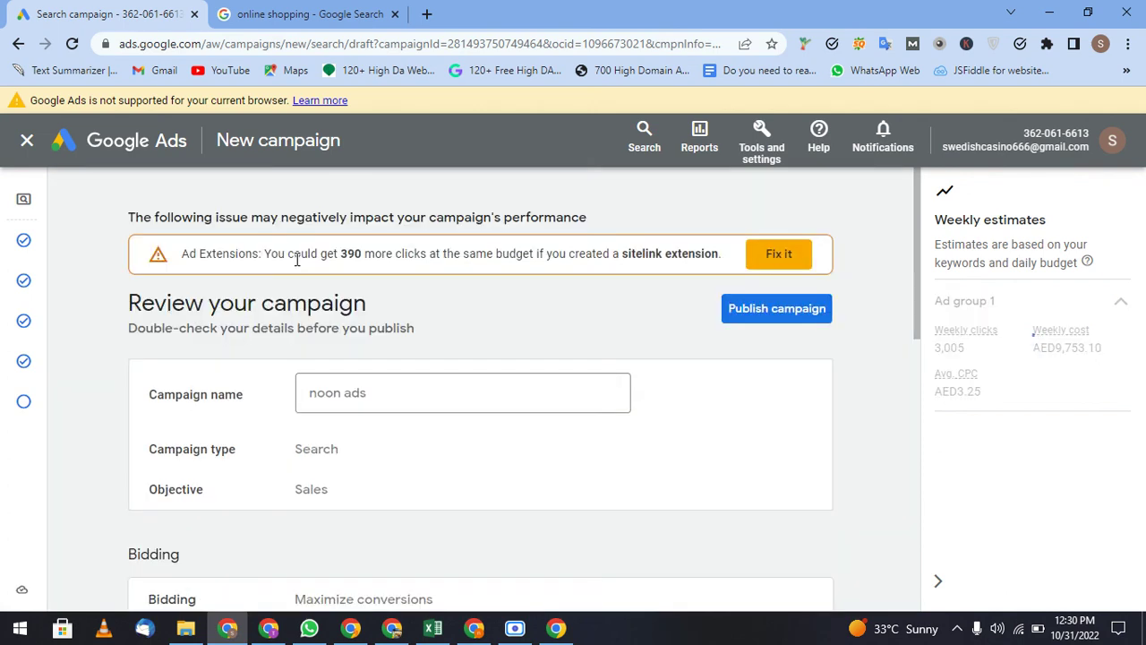
{"action": "left_click", "coordinate": [810, 322]}
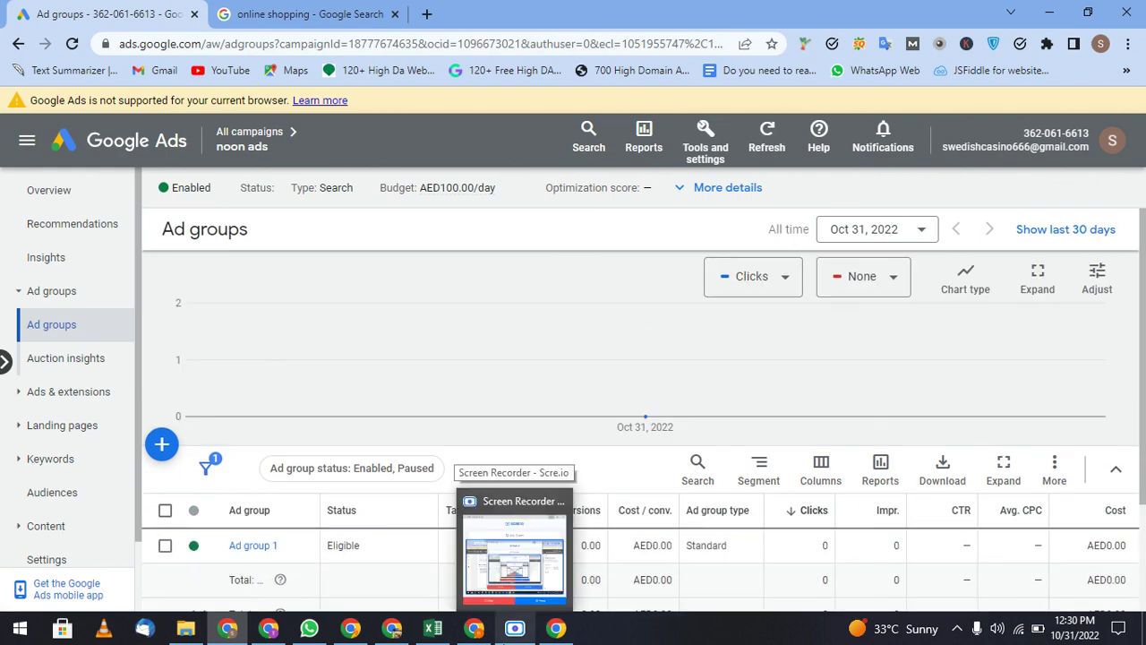
{"action": "left_click", "coordinate": [506, 631]}
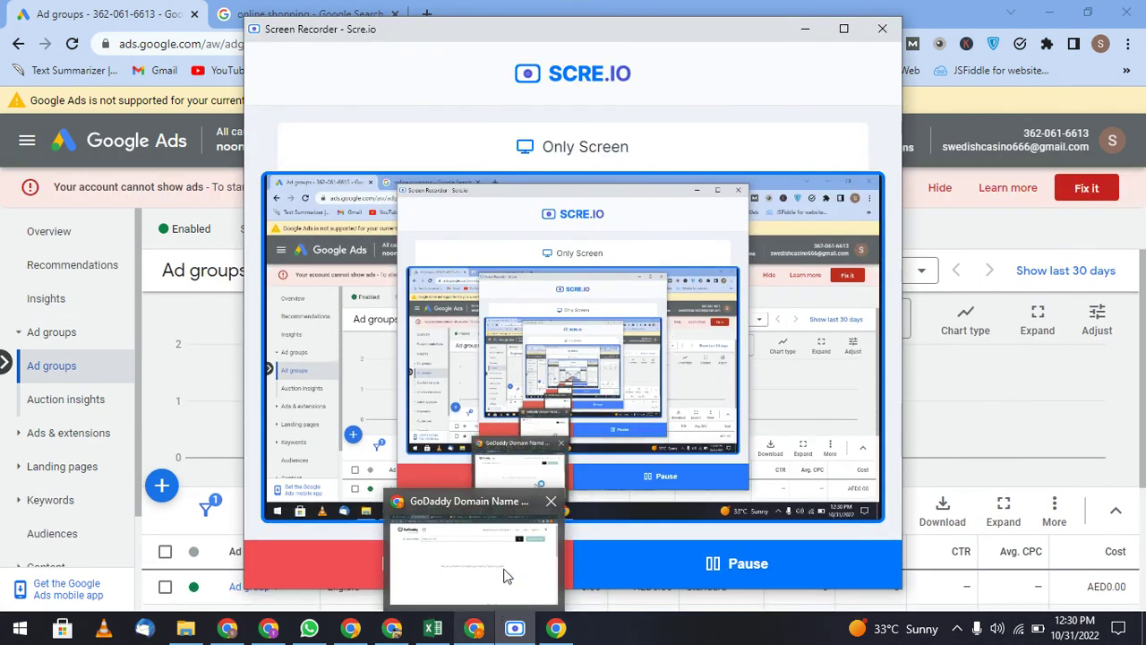